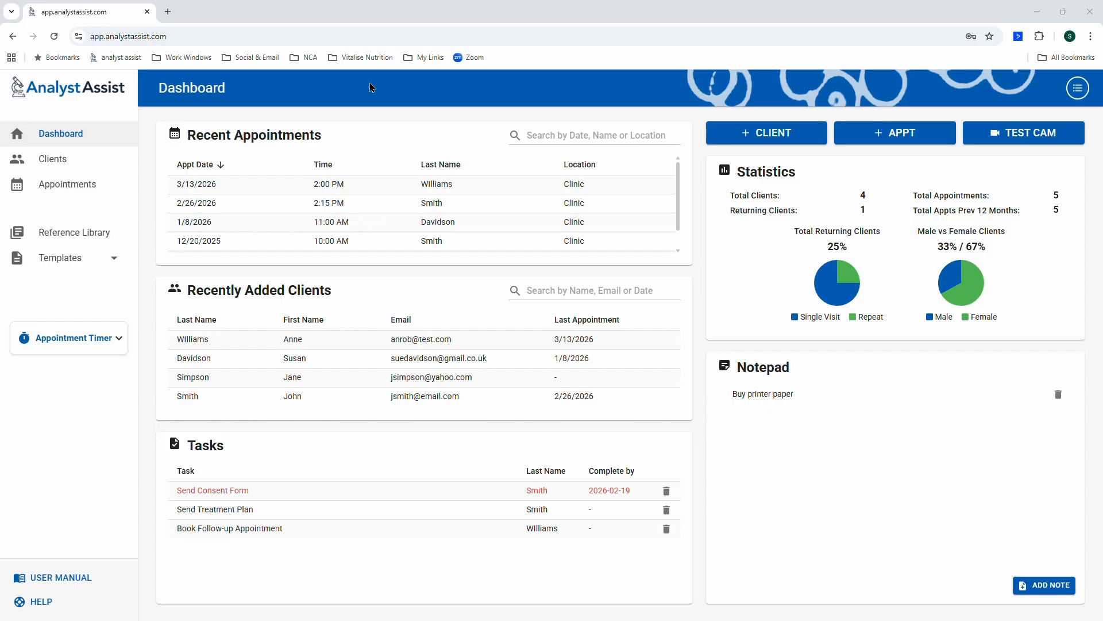
- In app settings, switch the naming convention to Patient and back to Client, then return to the dashboard
left_click(91, 140)
left_click(1080, 95)
left_click(1027, 114)
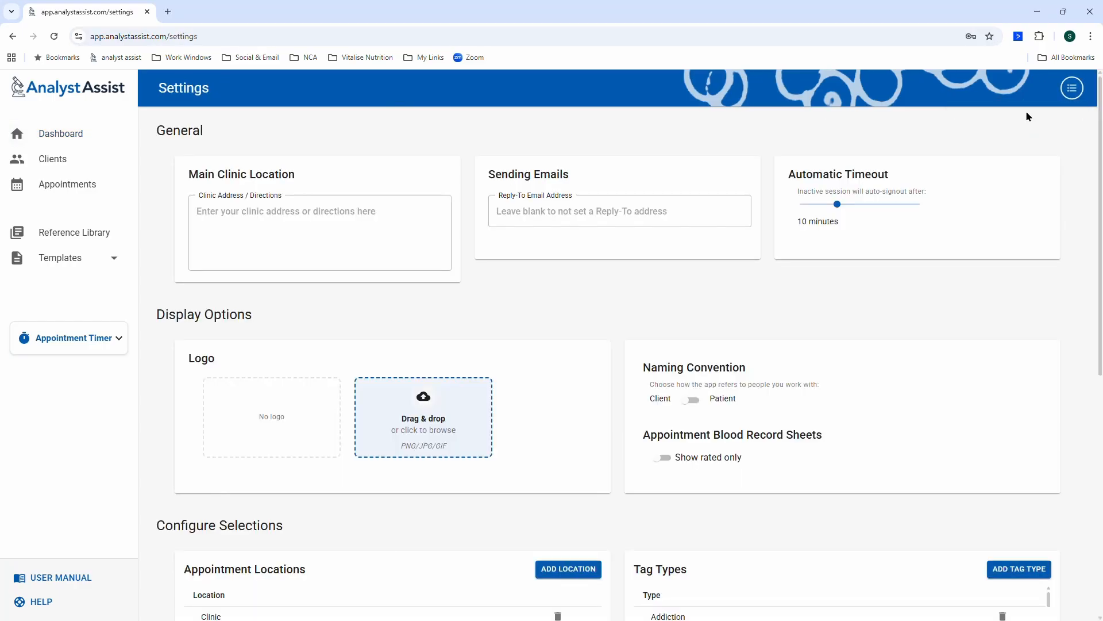
left_click(688, 410)
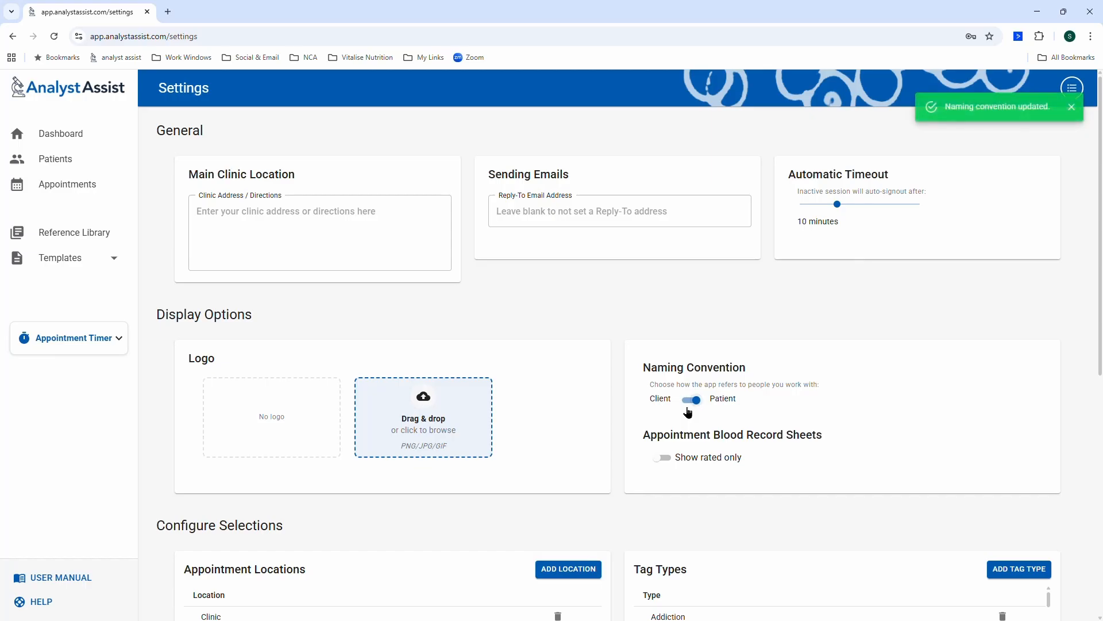
left_click(688, 410)
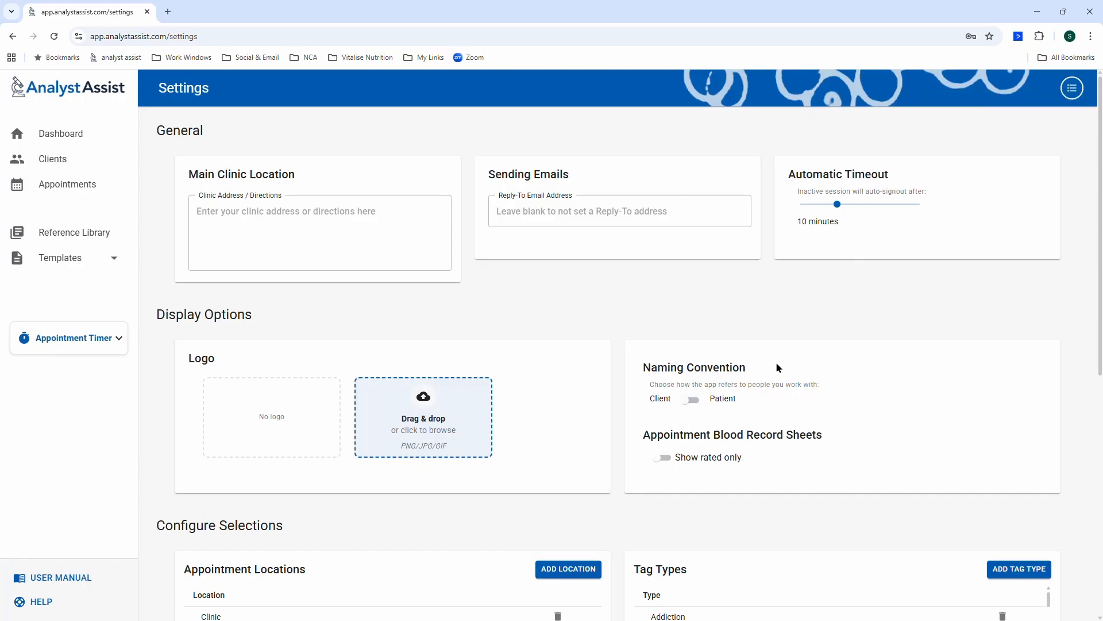
left_click(1064, 96)
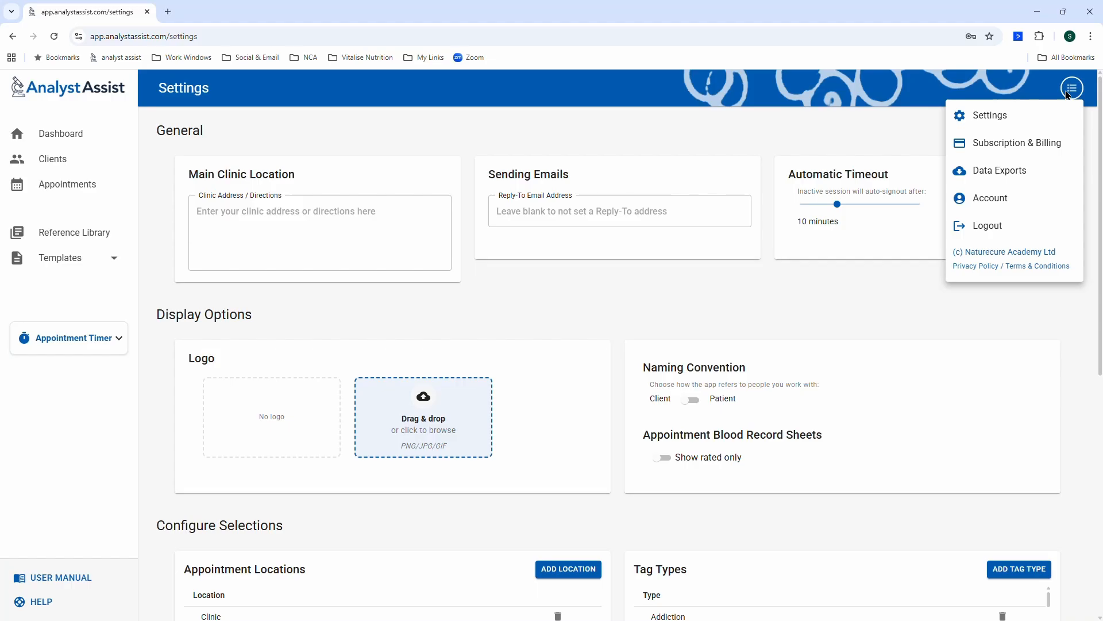
left_click(1068, 93)
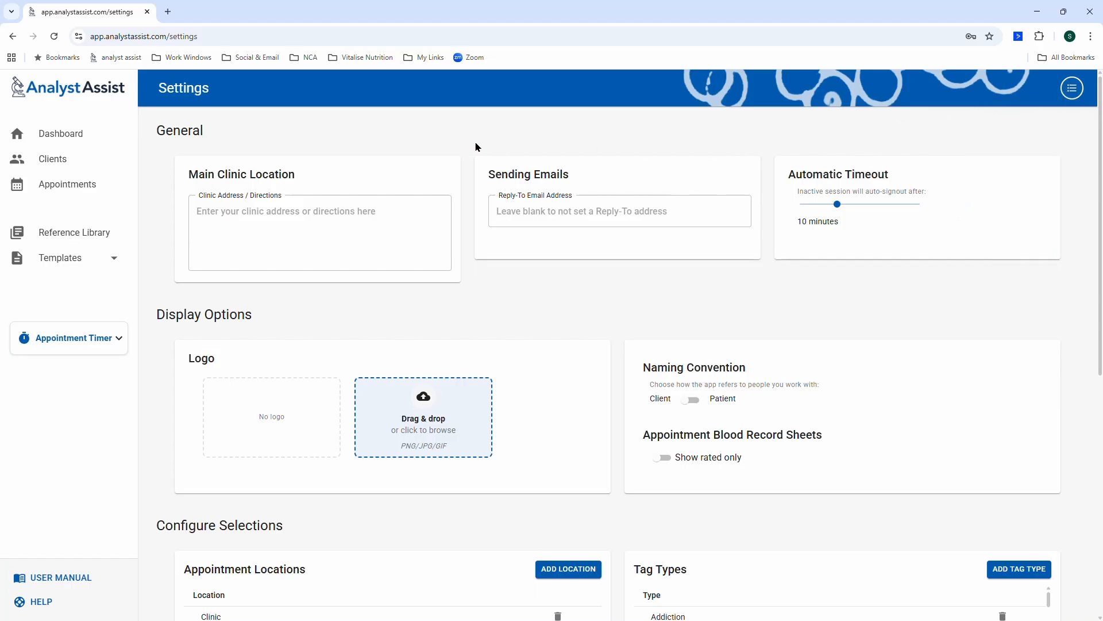
left_click(85, 140)
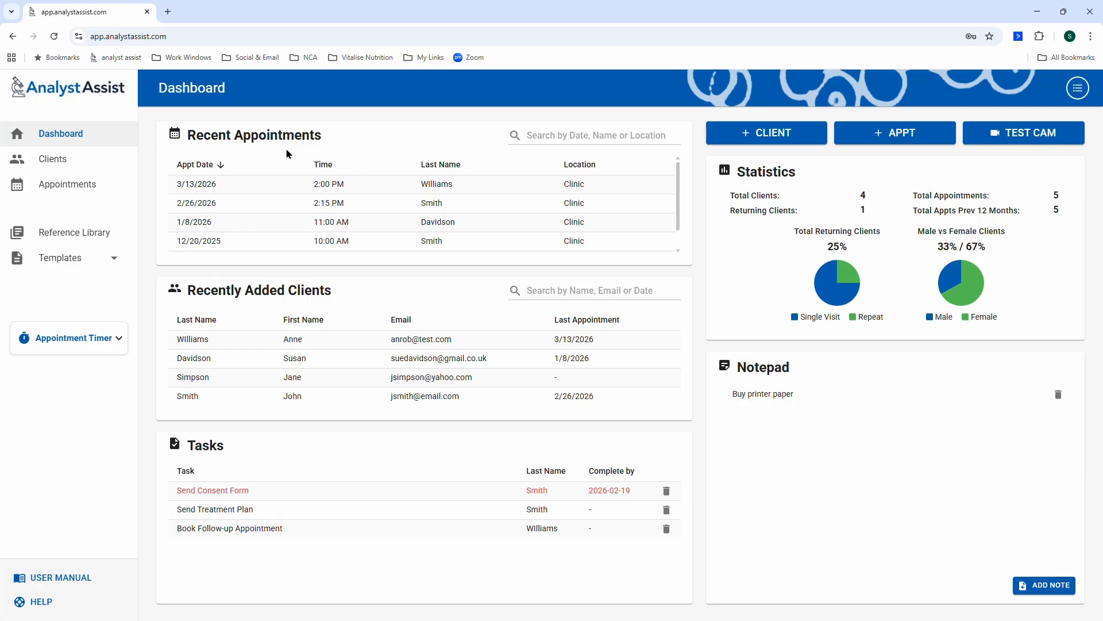
- On the clients list, search for 'gmail', then clear the search
left_click(117, 159)
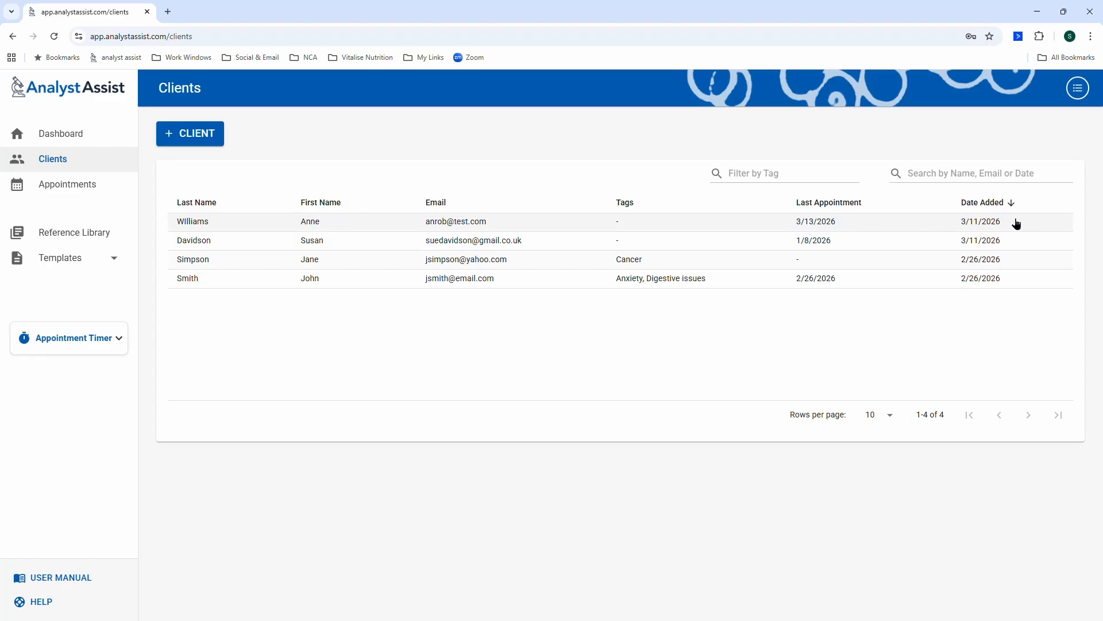
left_click(927, 175)
type("gmail")
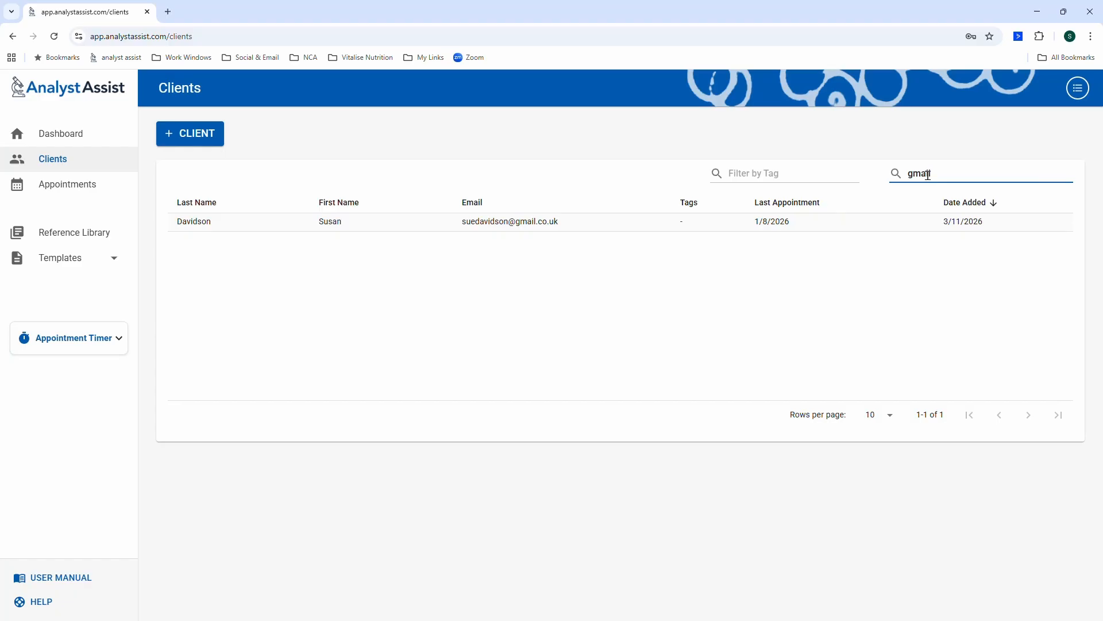
key("BackSpace")
key("BackSpace")
key("BackSpace")
key("BackSpace")
key("BackSpace")
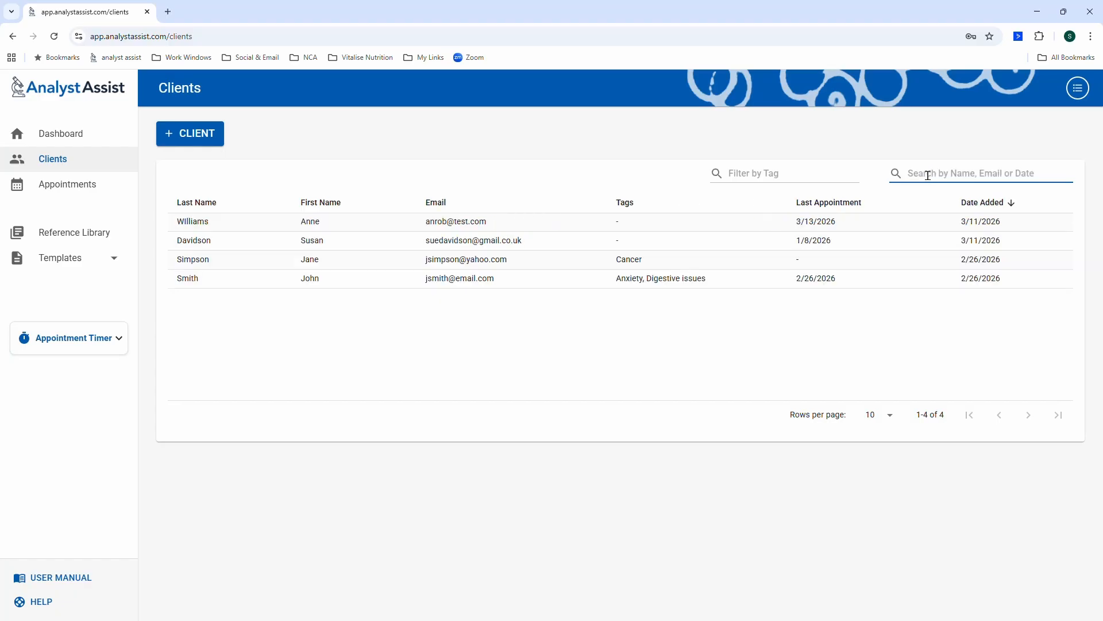
- Filter by the Digestive issues tag, remove the filter, and open that client's record
left_click(763, 175)
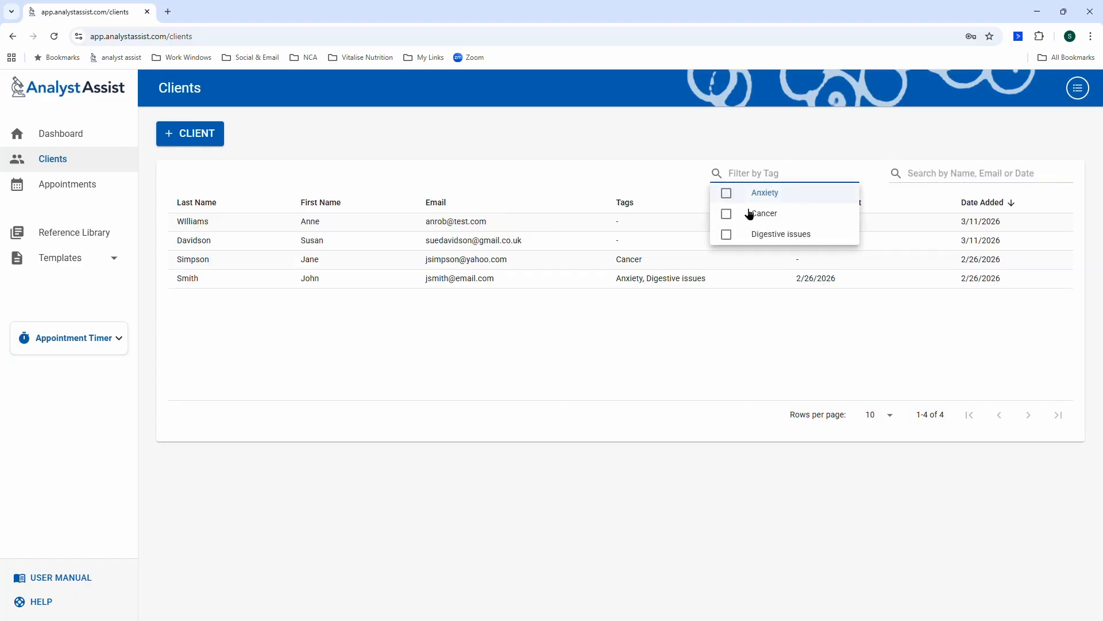
left_click(726, 235)
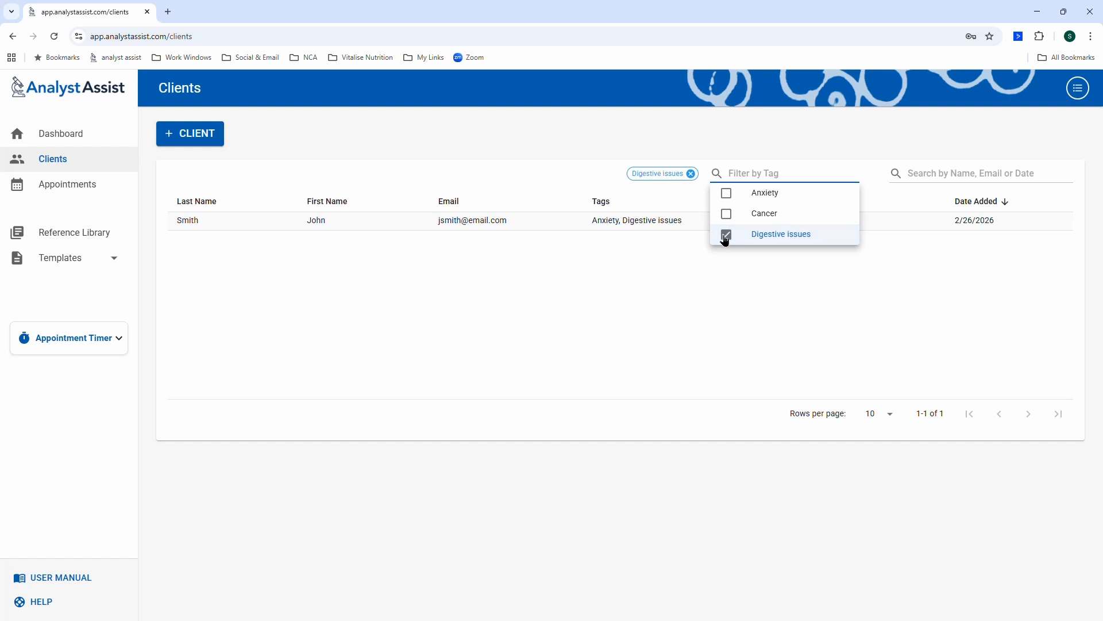
left_click(726, 236)
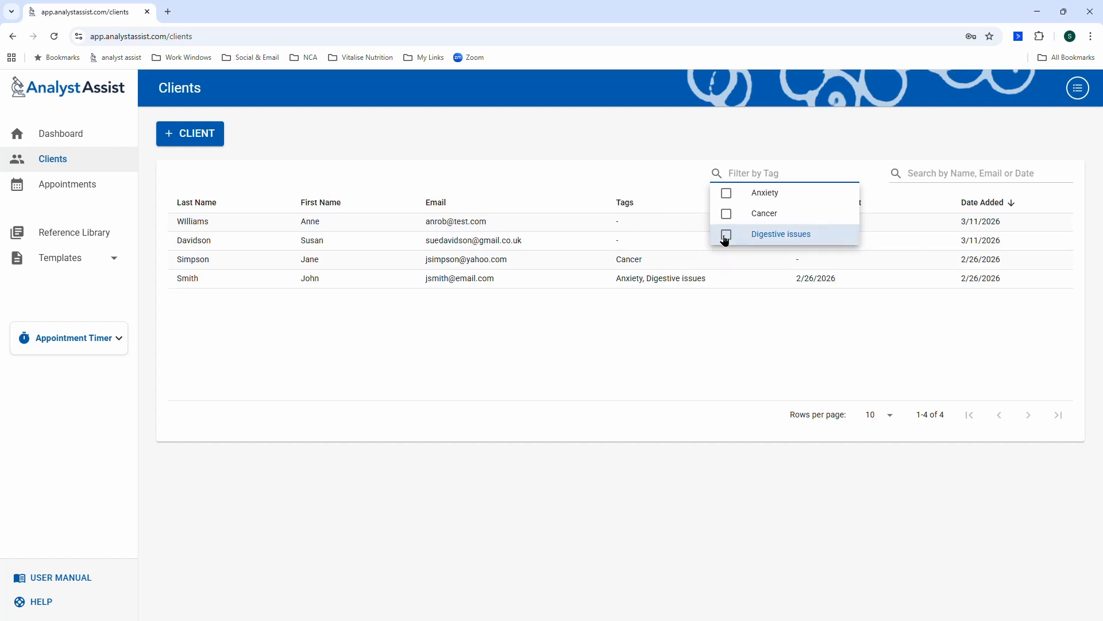
left_click(704, 150)
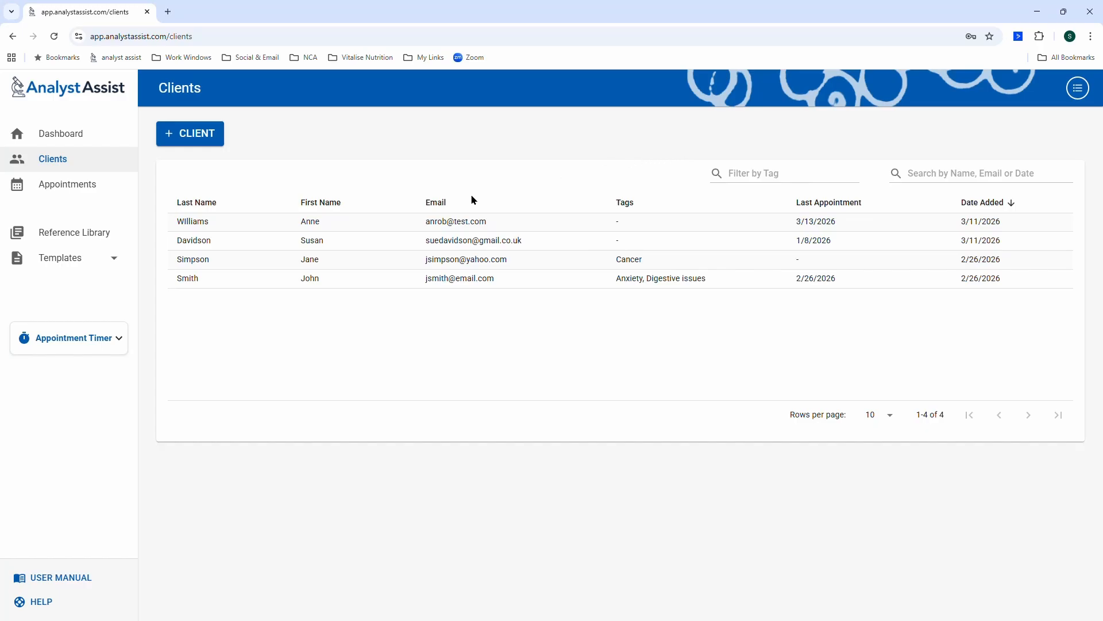
left_click(327, 278)
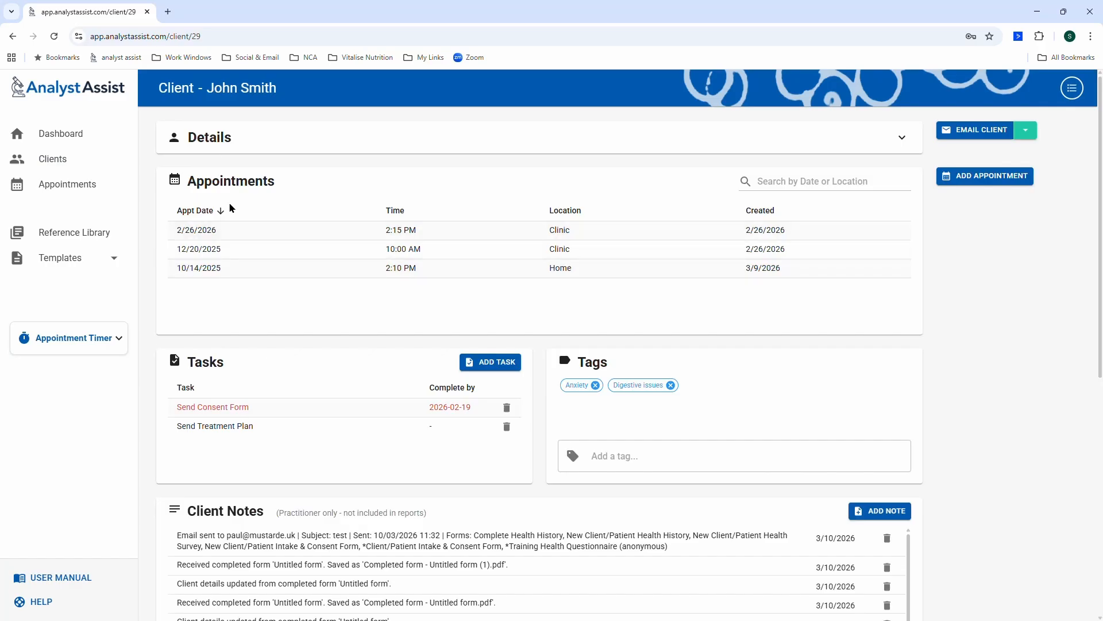
- Show all appointments from the Appointments section of the sidebar
left_click(84, 187)
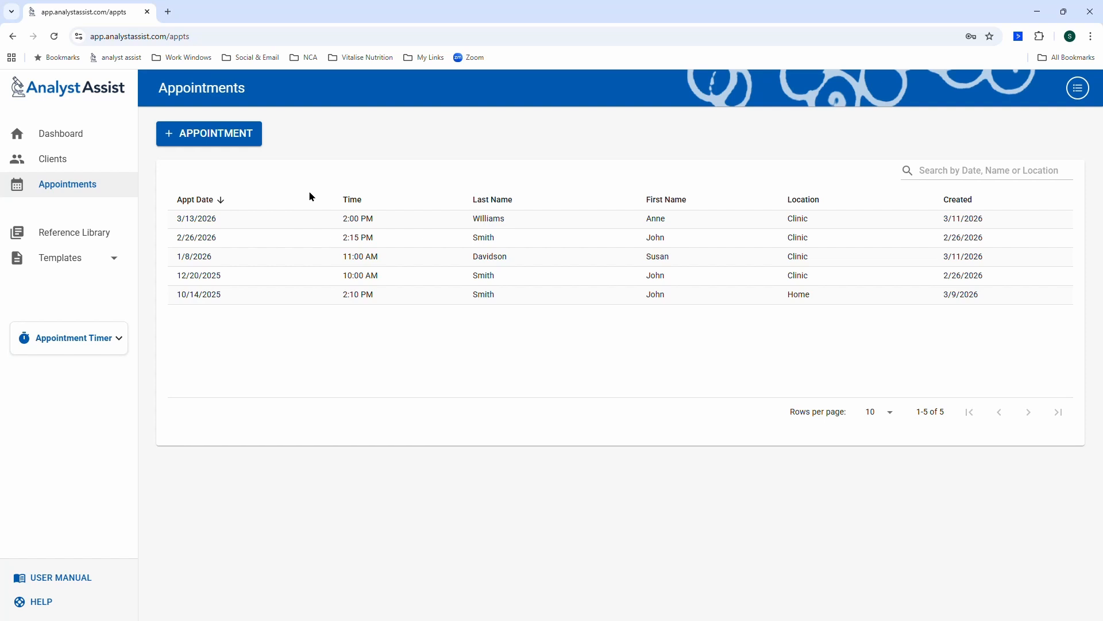
- Re-sort appointments by date, view the 2/26/2026 appointment, then go to the Reference Library
left_click(221, 200)
left_click(220, 201)
left_click(220, 200)
left_click(232, 243)
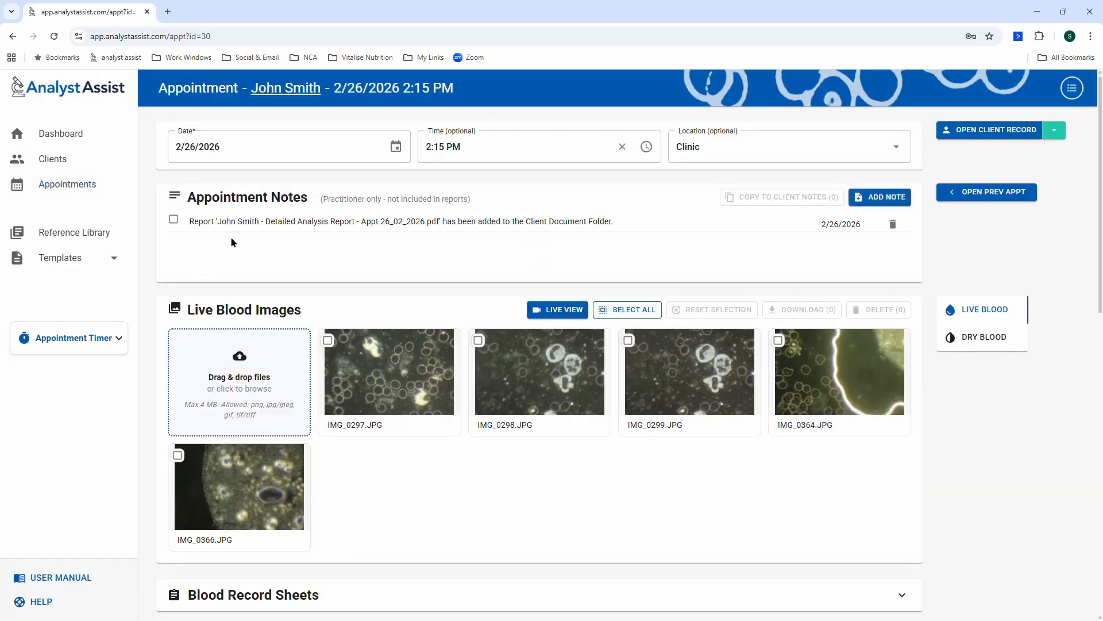
left_click(103, 240)
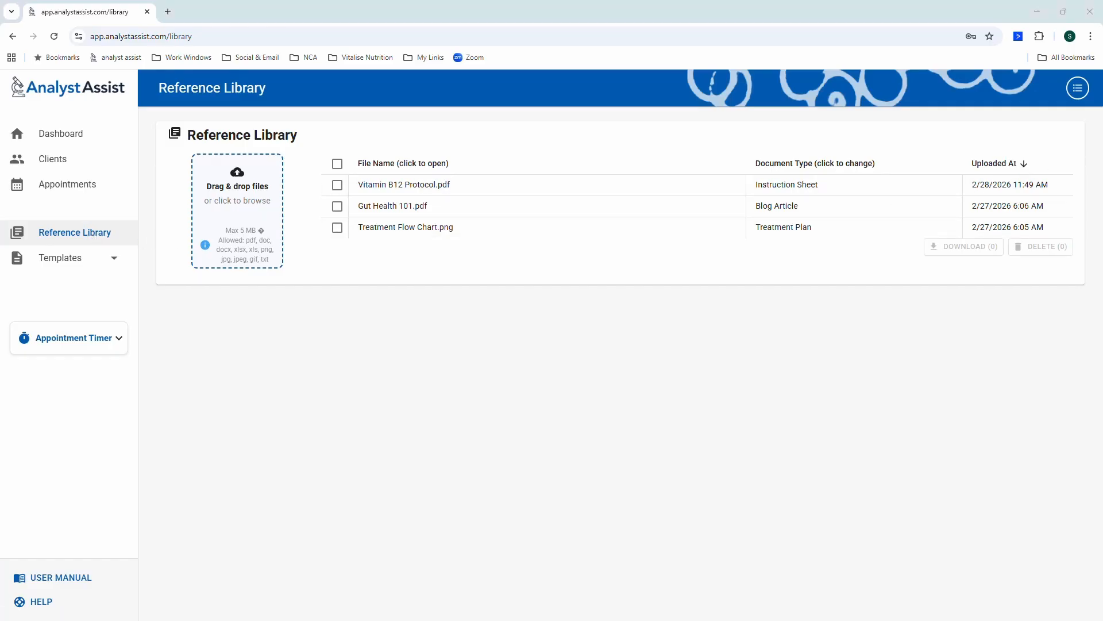
- Upload 'Gluten-Free Diet and Other Celiac Disease Therapies Current.pdf', set it to Research Paper, and preview it
left_click_drag(1100, 138, 225, 217)
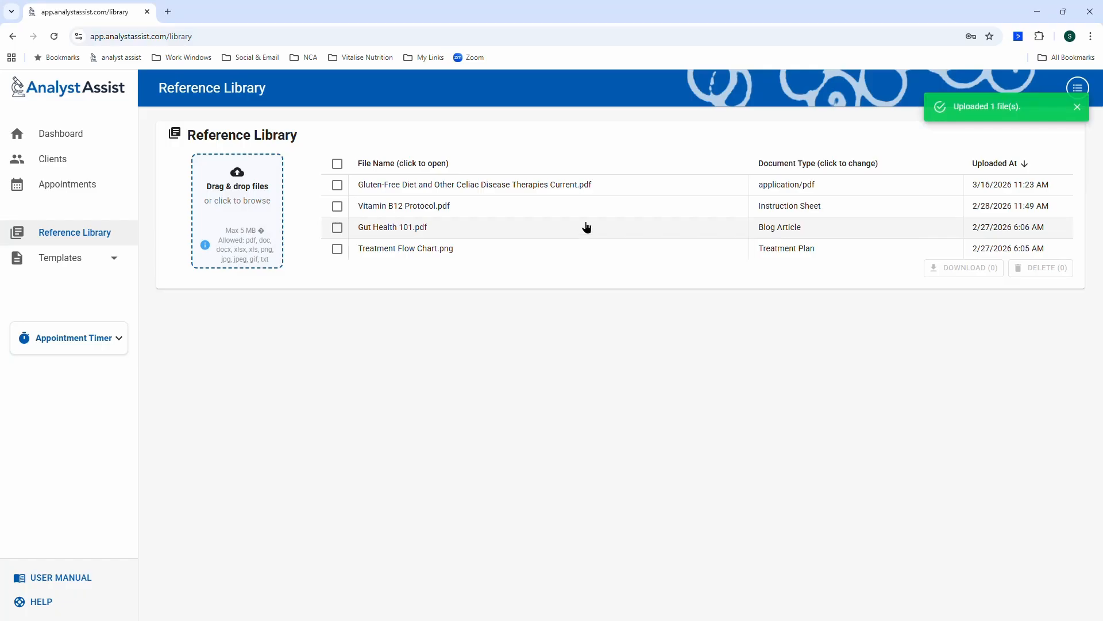
left_click(910, 187)
left_click(935, 190)
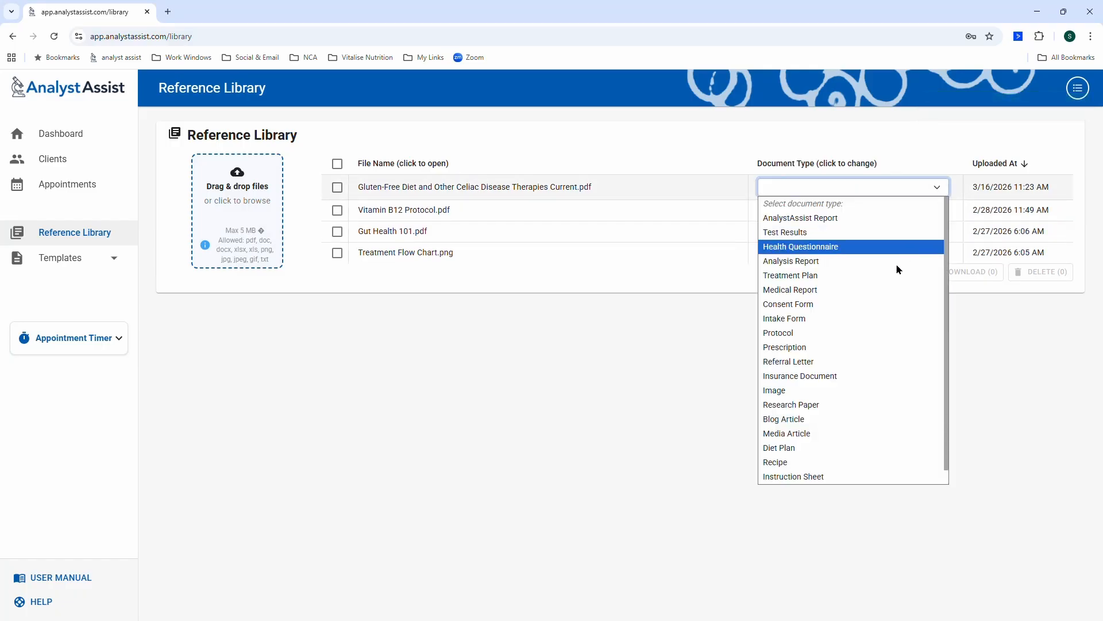
scroll(842, 344, "down", 1)
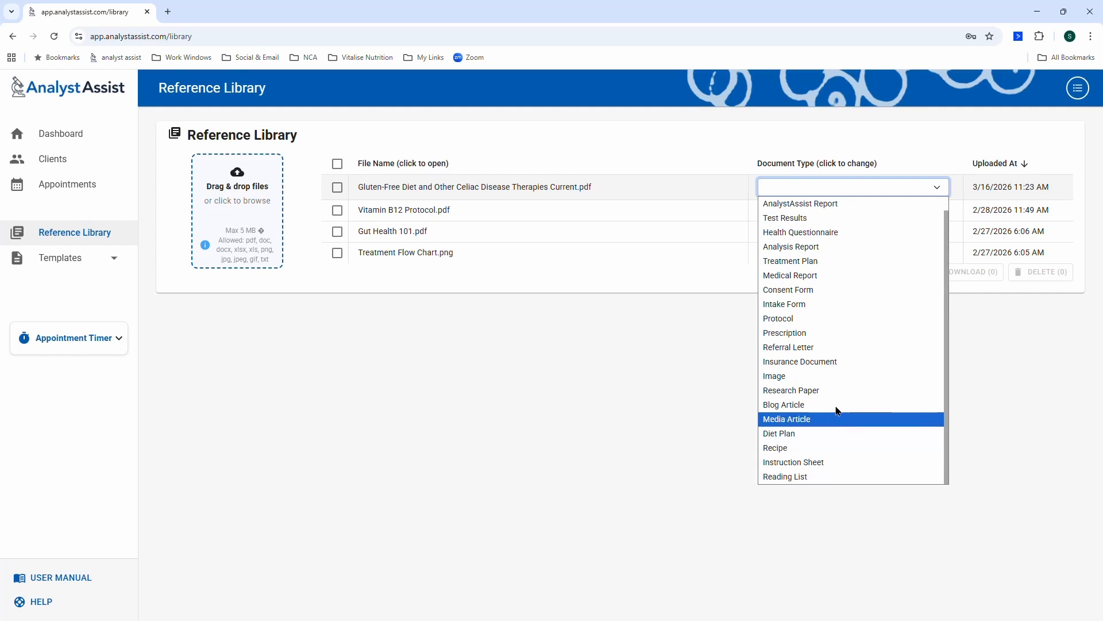
left_click(836, 390)
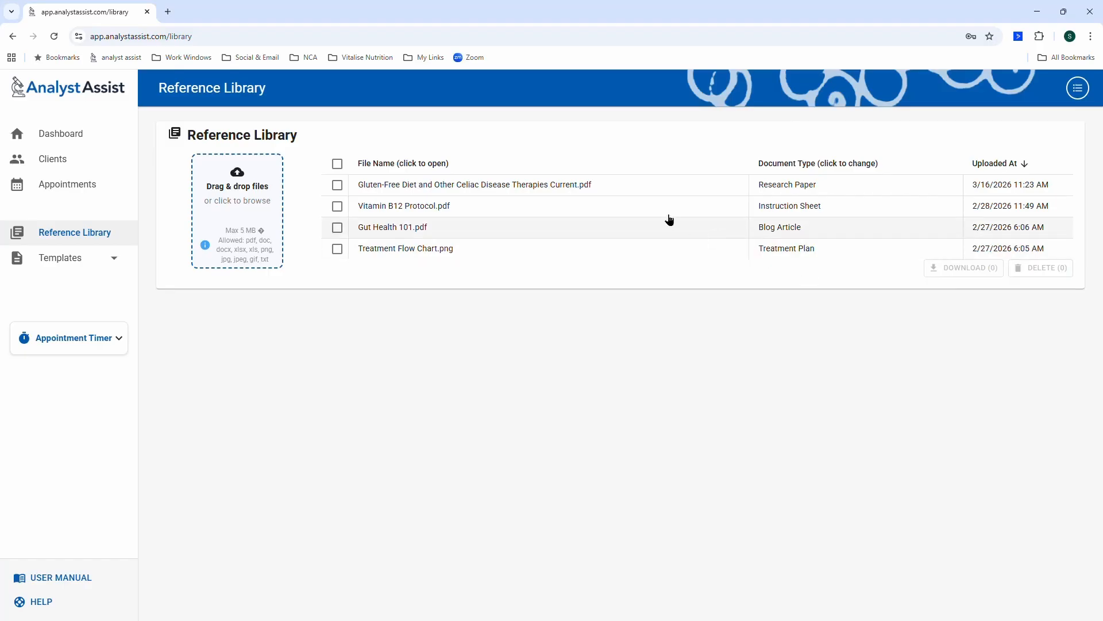
left_click(628, 184)
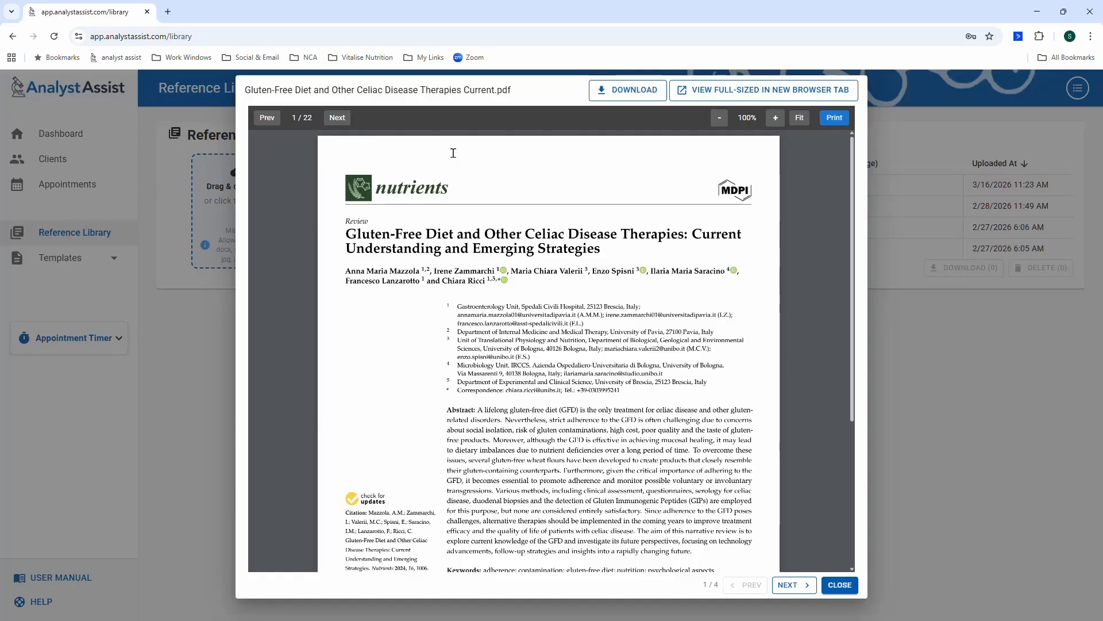
- Page forward to page 4 of the gluten-free diet PDF, then close the preview
left_click(342, 122)
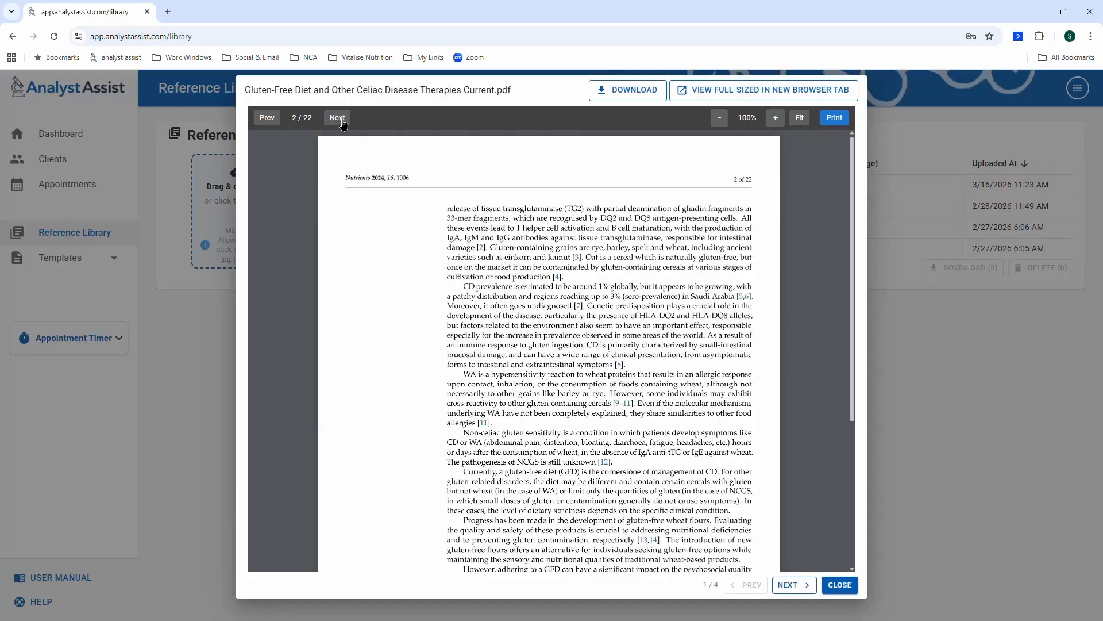
left_click(341, 122)
left_click(341, 122)
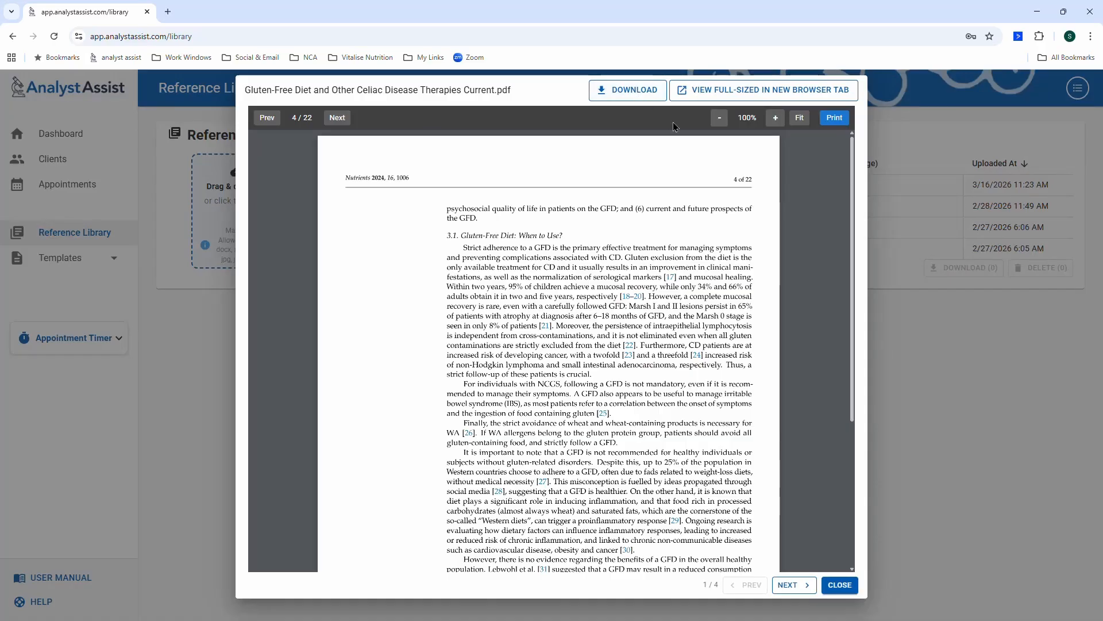
left_click(841, 585)
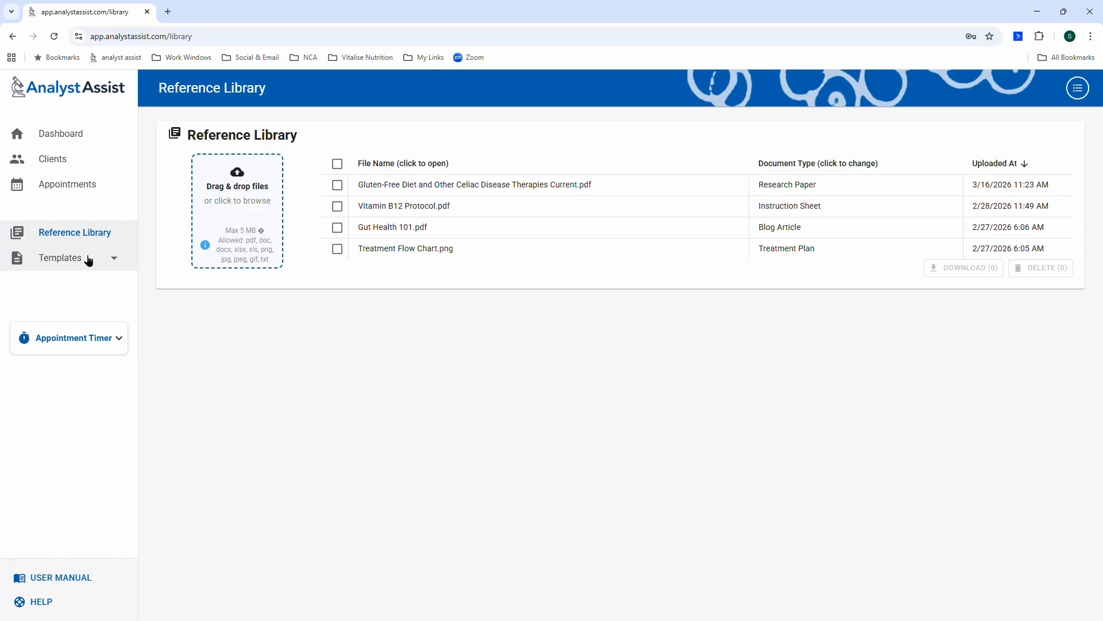
- Expand Templates in the sidebar and show the Email Templates list
left_click(115, 263)
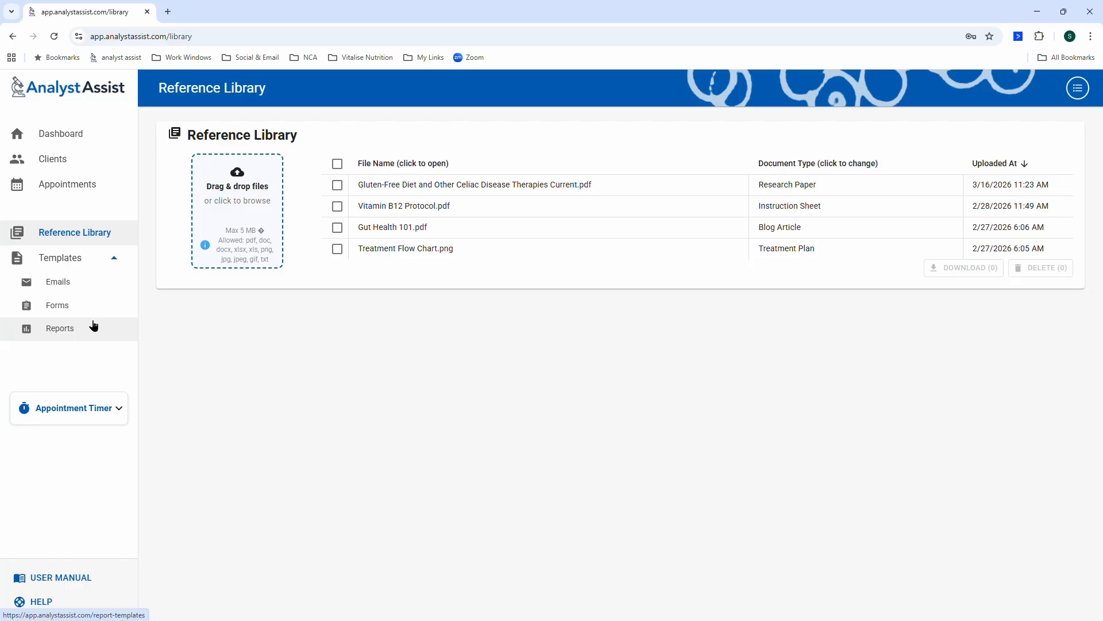
left_click(102, 286)
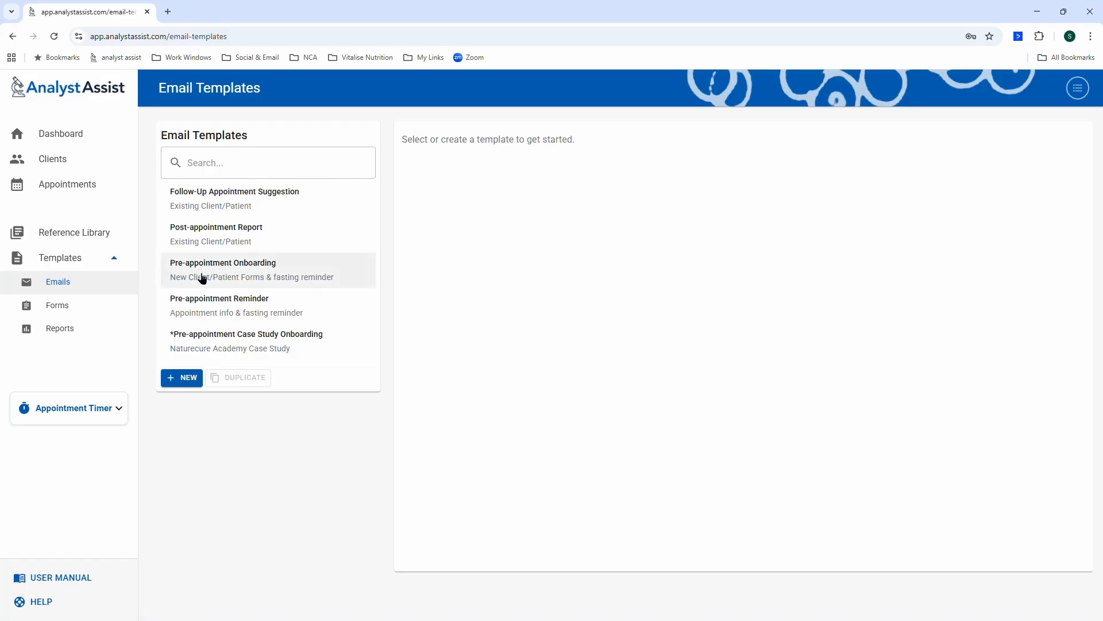
- Glance at the Pre-appointment Onboarding and Post-appointment Report templates, then show the Form Templates list
left_click(248, 279)
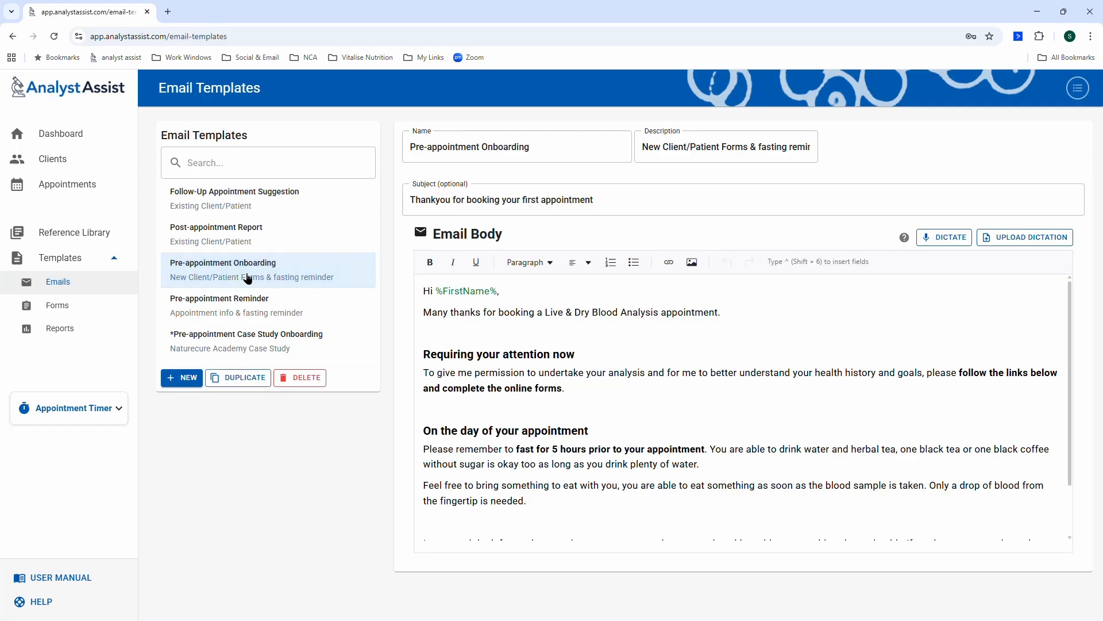
left_click(255, 237)
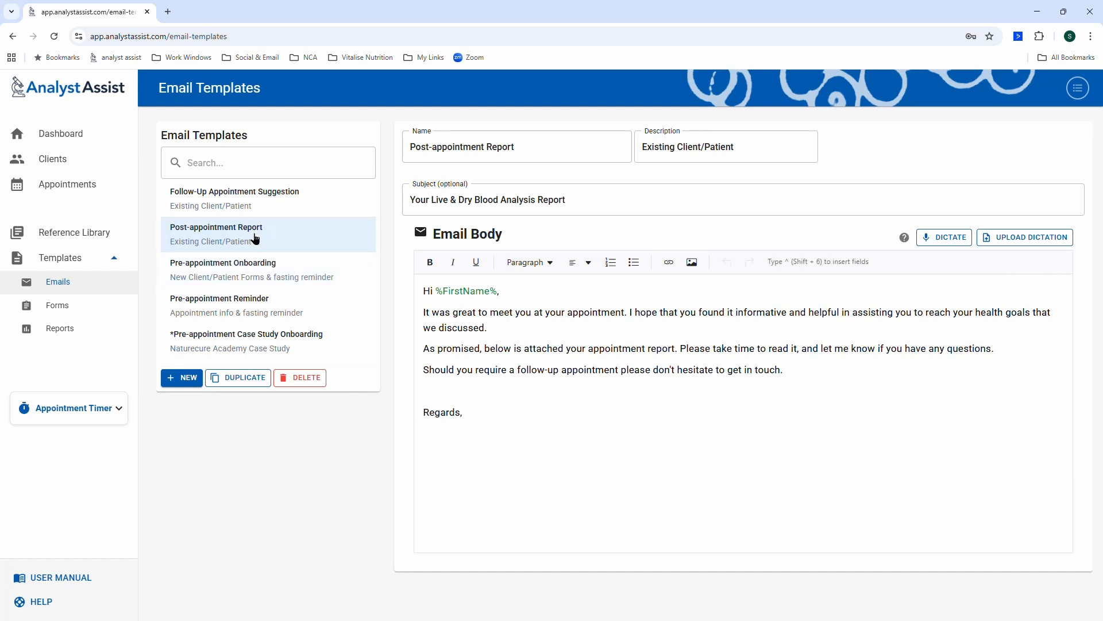
left_click(101, 310)
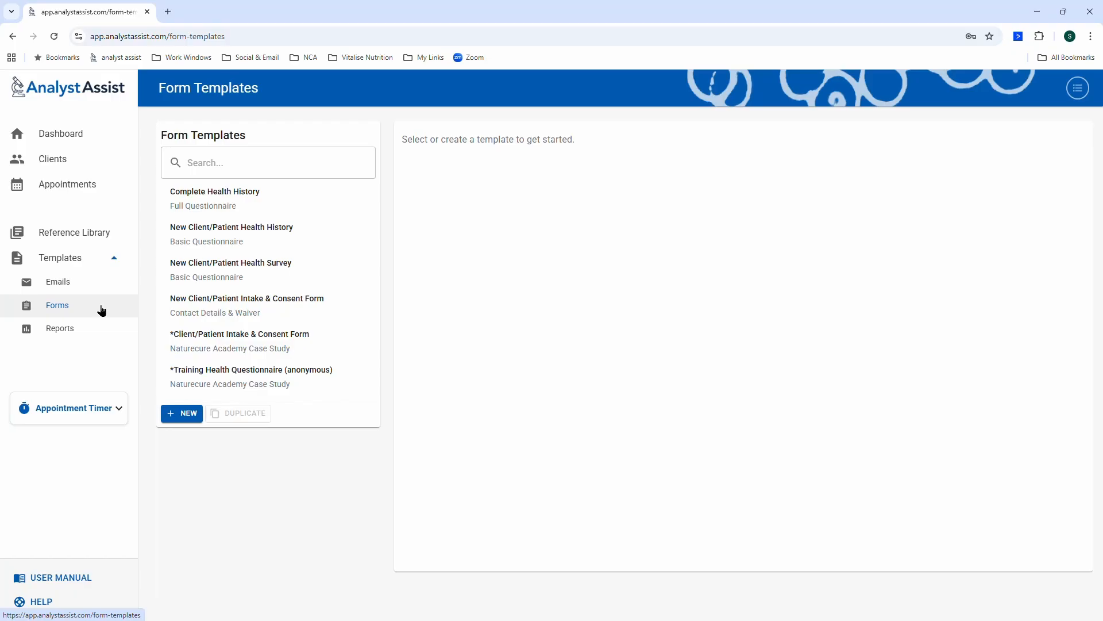
- Open the New Client/Patient Intake & Consent Form template and scroll through its fields down to Declaration
left_click(247, 314)
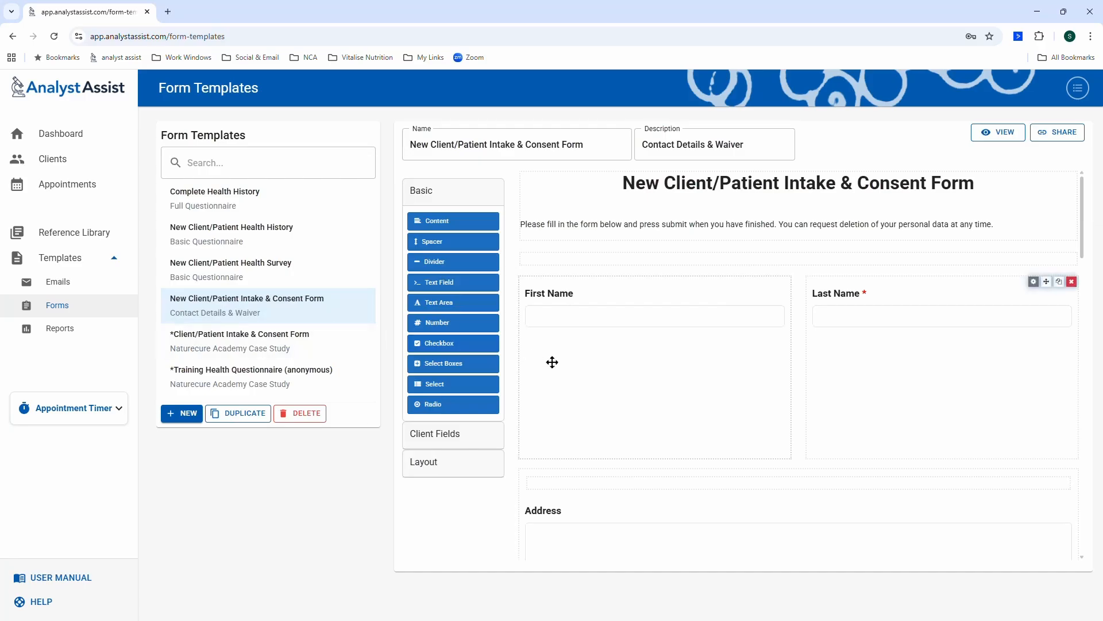
scroll(561, 363, "down", 6)
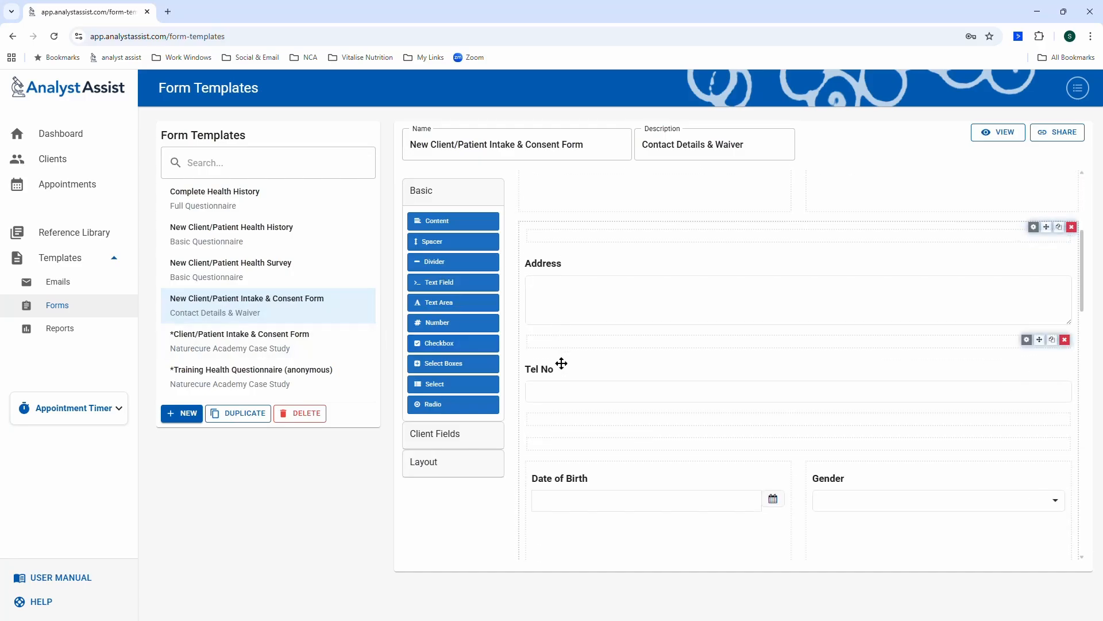
scroll(561, 363, "down", 2)
scroll(561, 363, "down", 1)
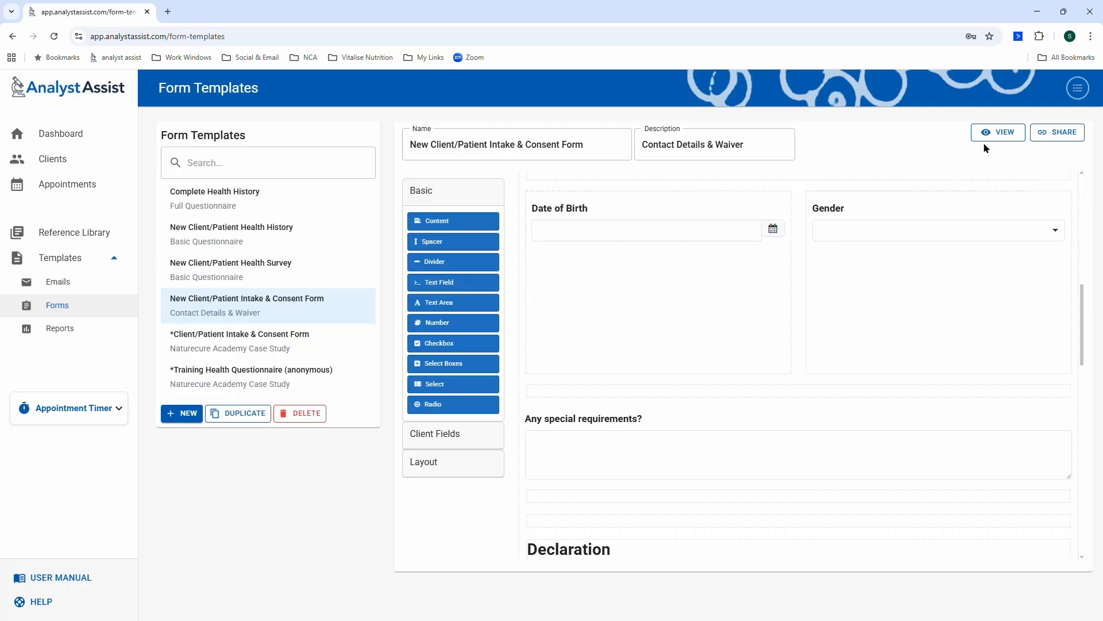
left_click(998, 132)
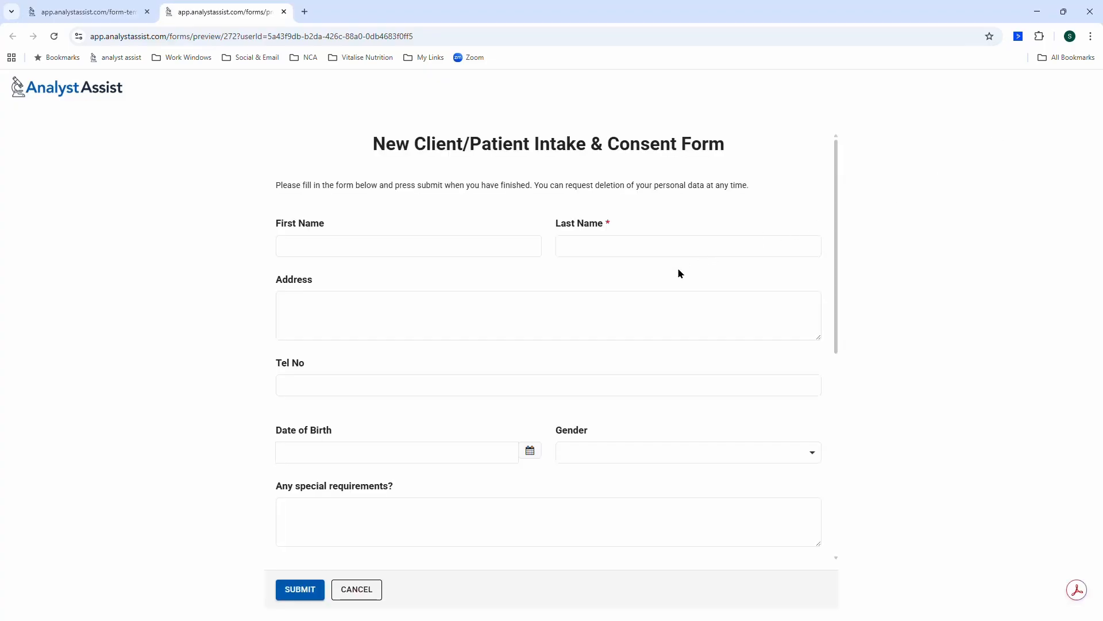
scroll(646, 336, "down", 2)
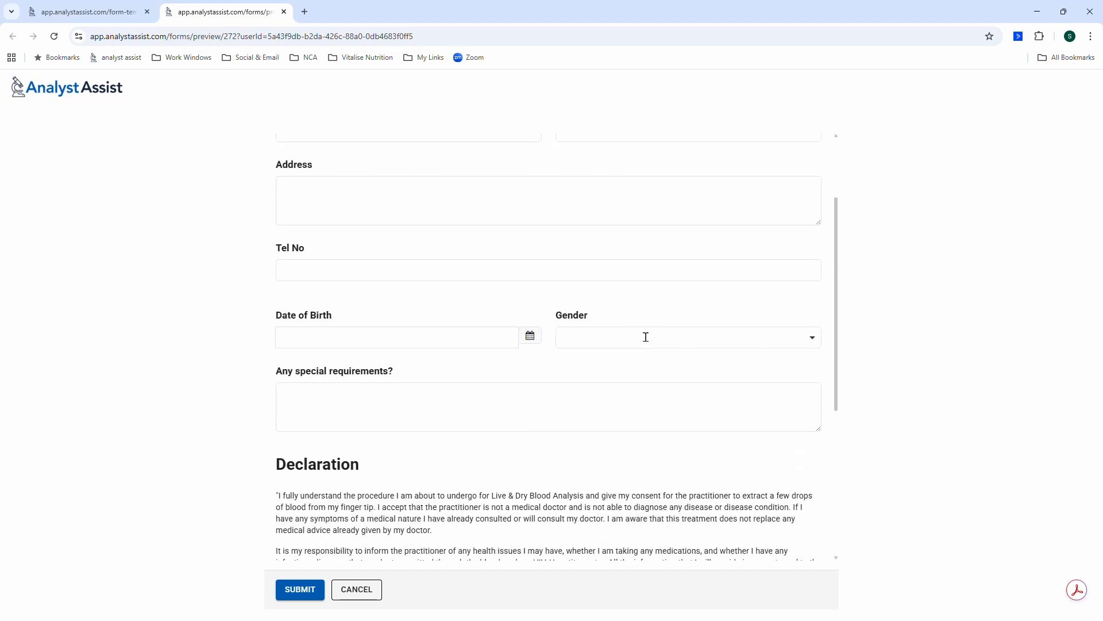
scroll(646, 341, "down", 2)
scroll(647, 342, "up", 1)
scroll(648, 343, "up", 3)
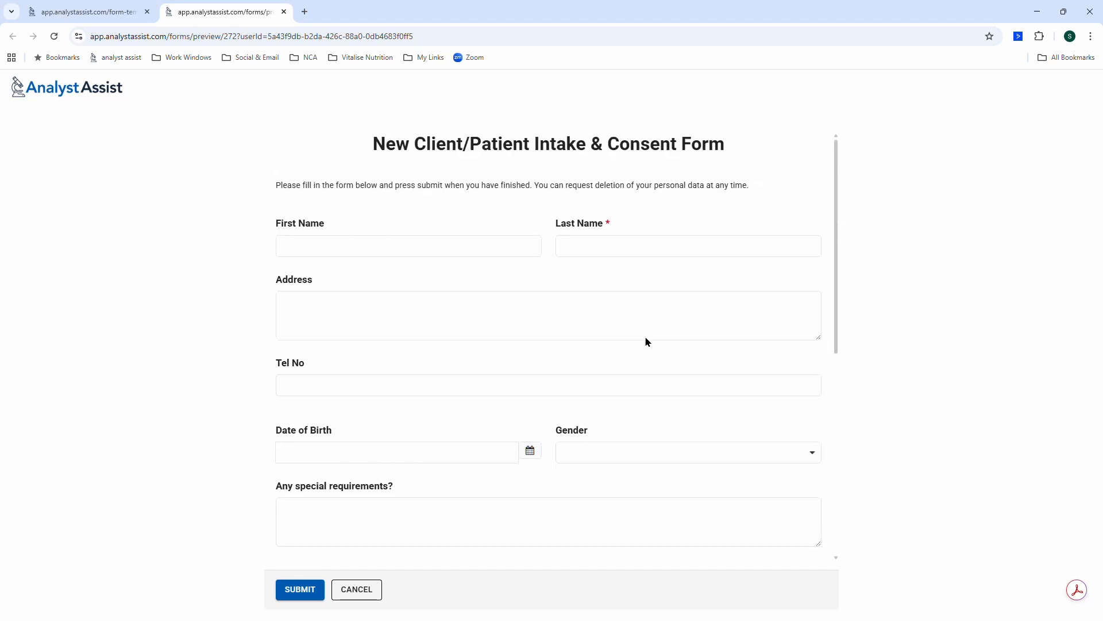
scroll(646, 337, "down", 3)
scroll(646, 337, "down", 2)
scroll(646, 337, "down", 2)
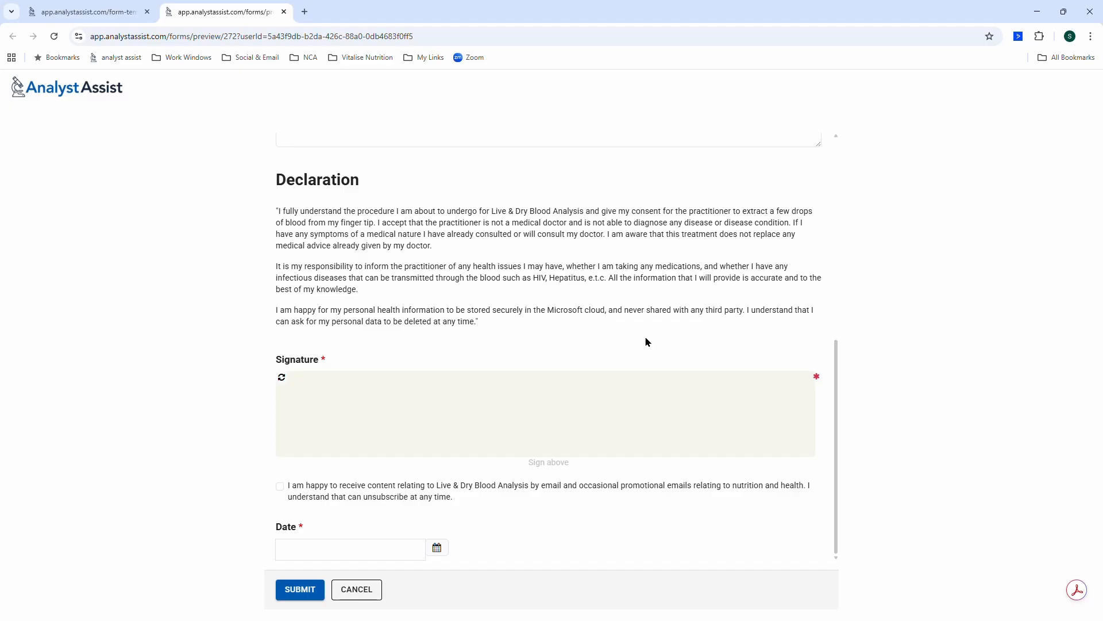
left_click(361, 594)
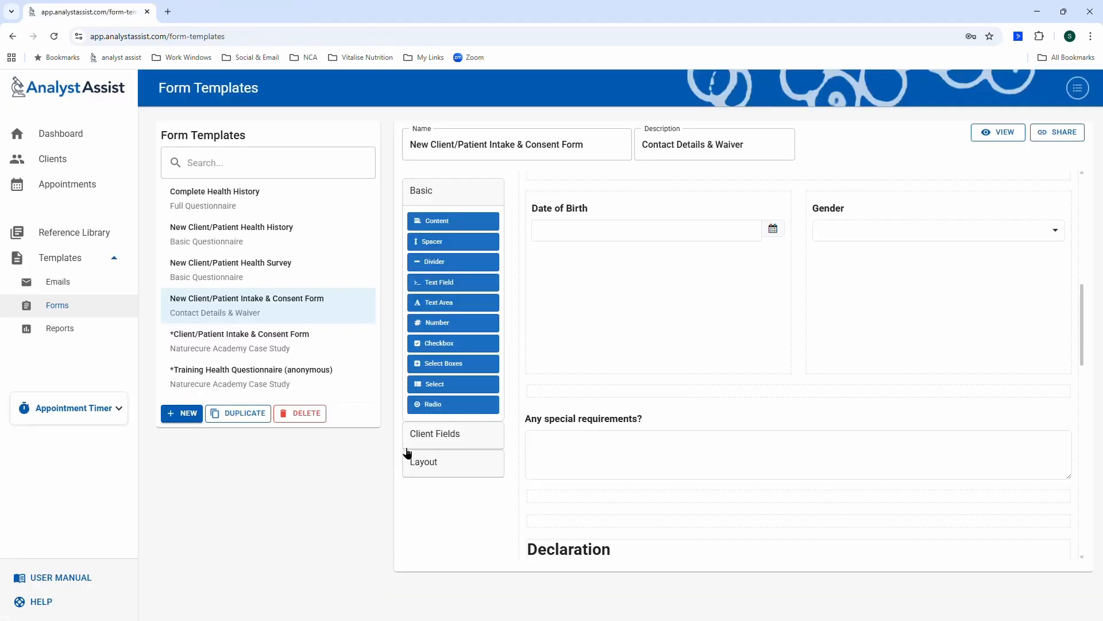
- View the New Client/Patient Health Survey template, then show the Report Templates list
left_click(302, 262)
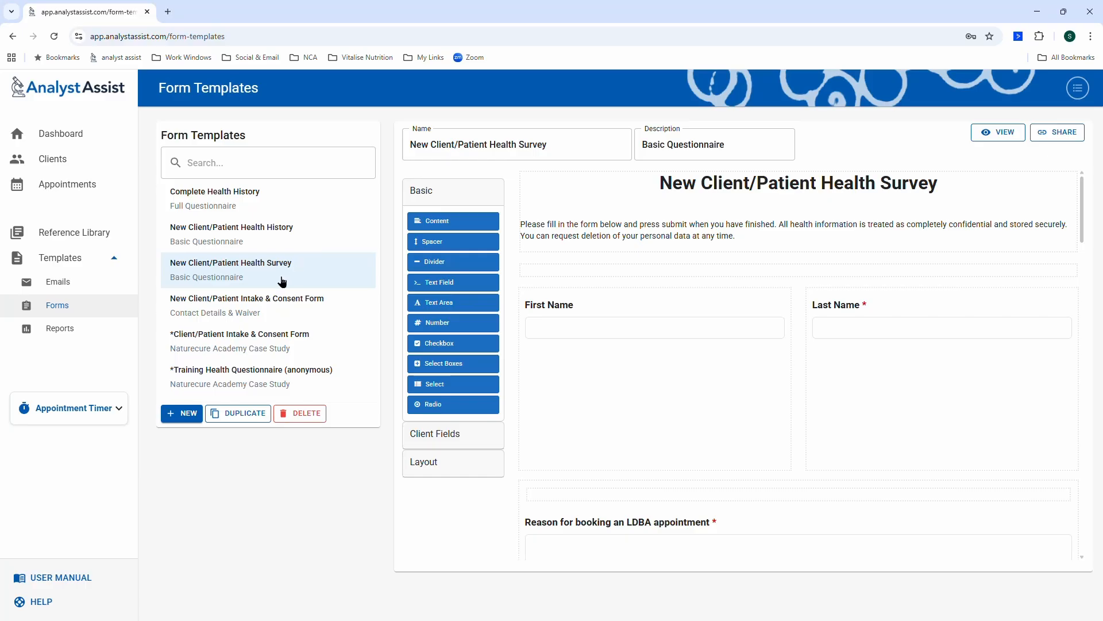
left_click(89, 332)
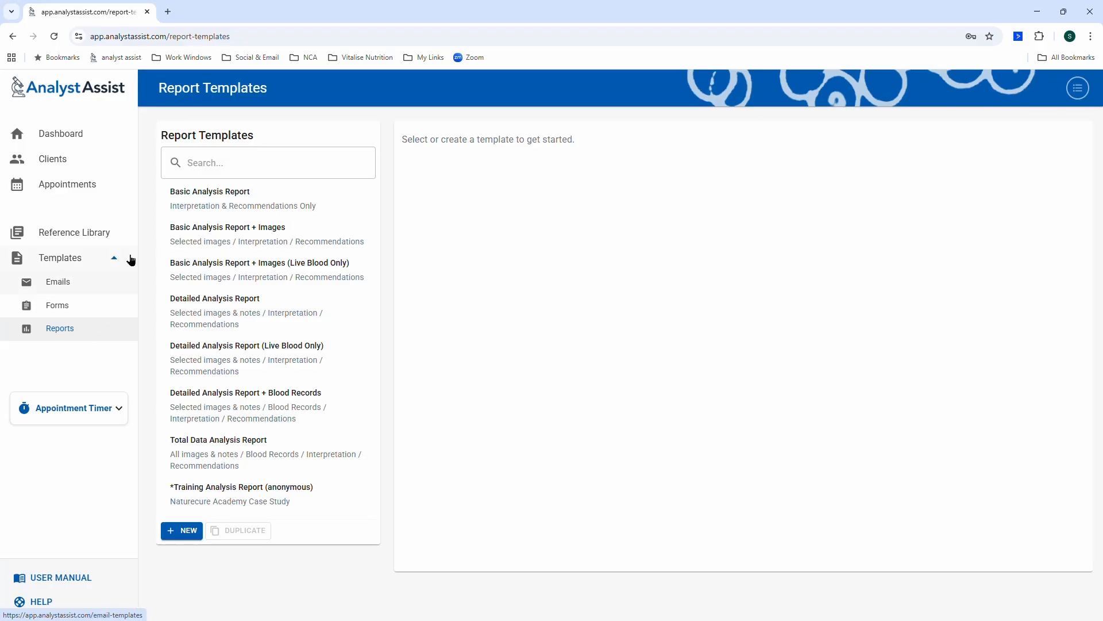
- Open Detailed Analysis Report, add a Spacer then cancel it, and expand the Appointment Timer
left_click(260, 301)
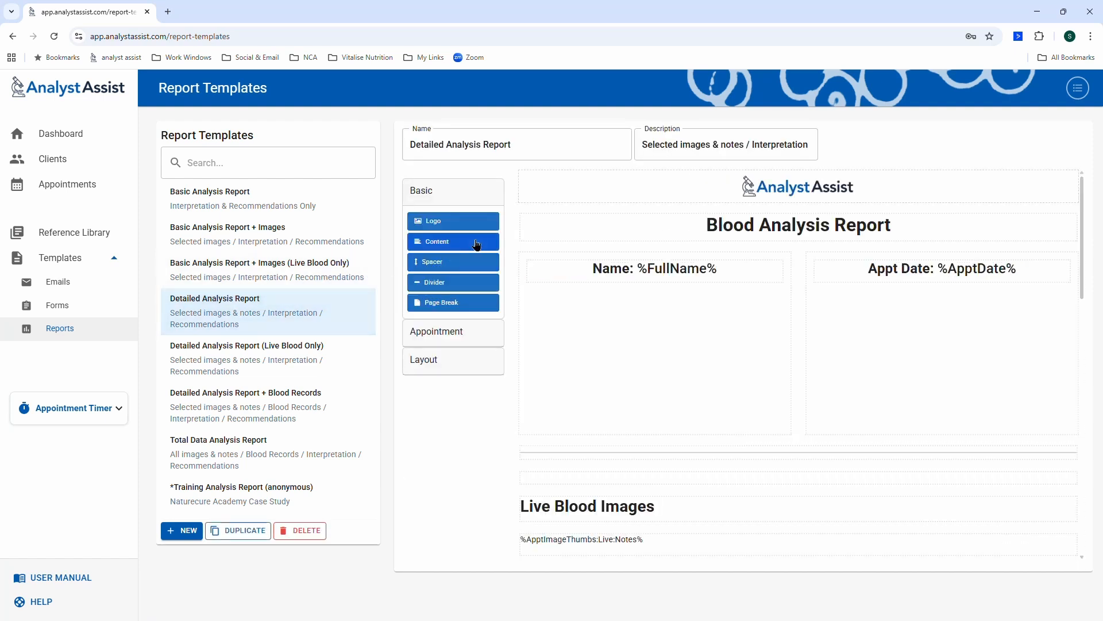
left_click_drag(475, 265, 603, 254)
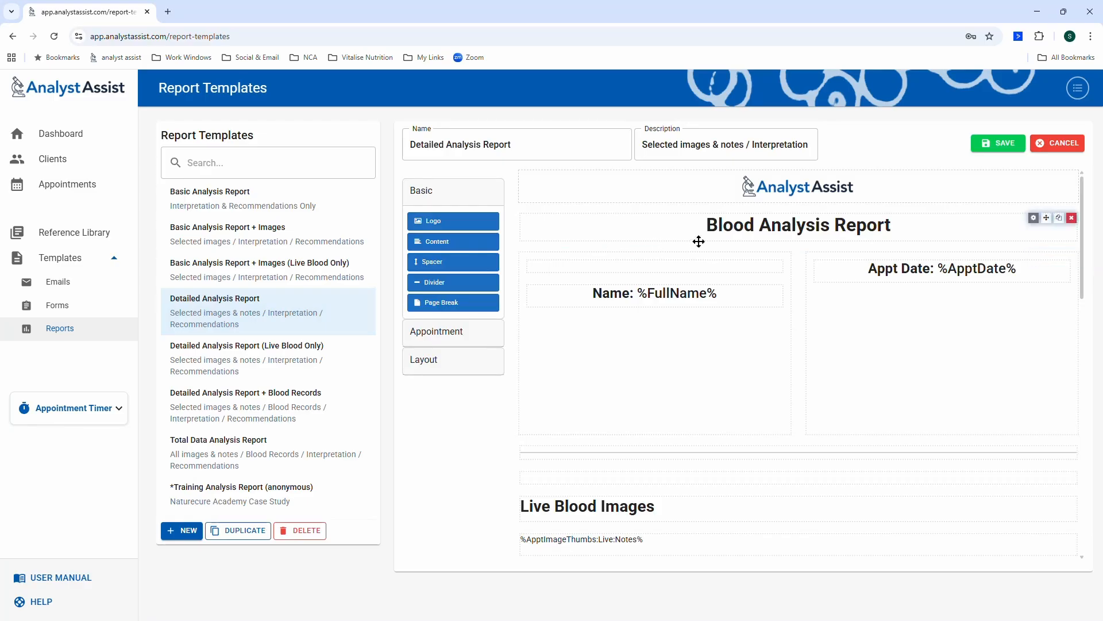
left_click(1069, 148)
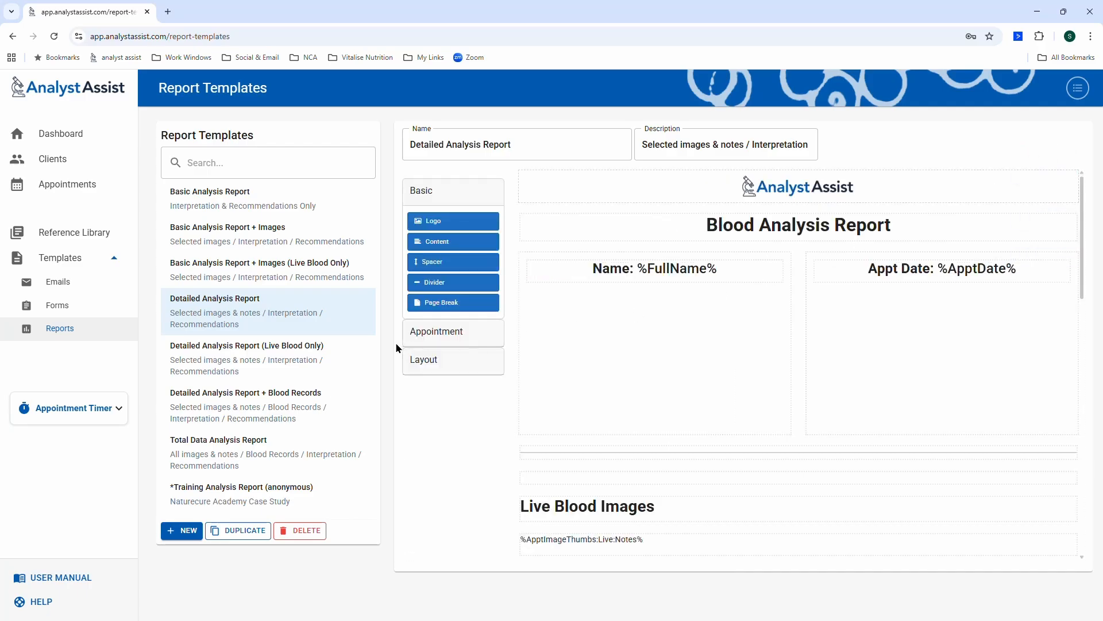
left_click(106, 414)
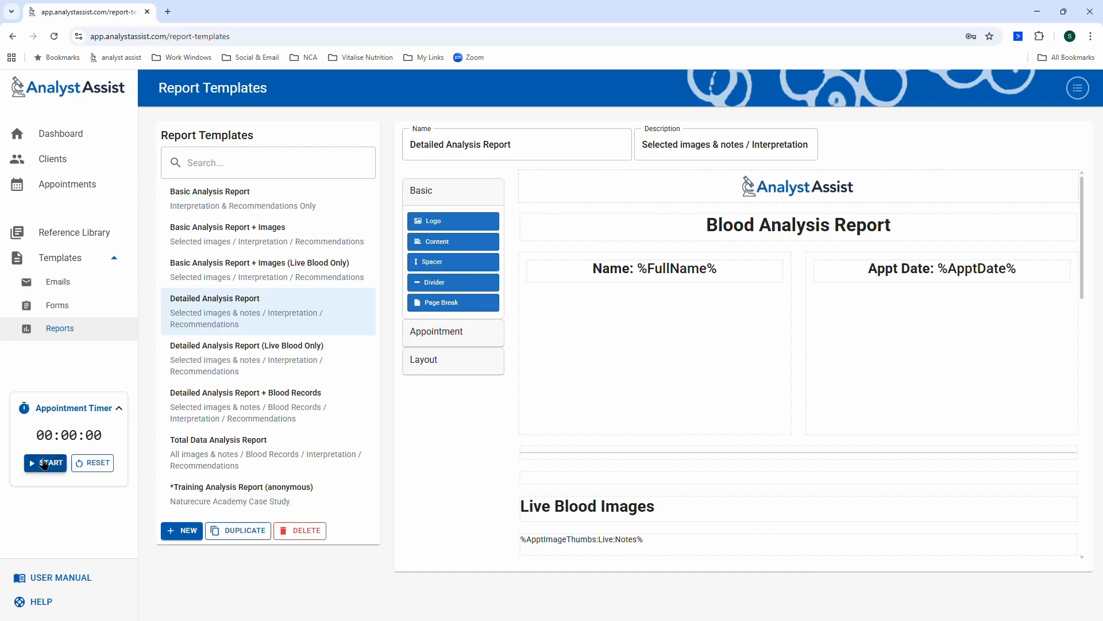
- Start and stop the appointment timer, hide it, and open the User Manual page
left_click(45, 465)
left_click(44, 468)
left_click(120, 409)
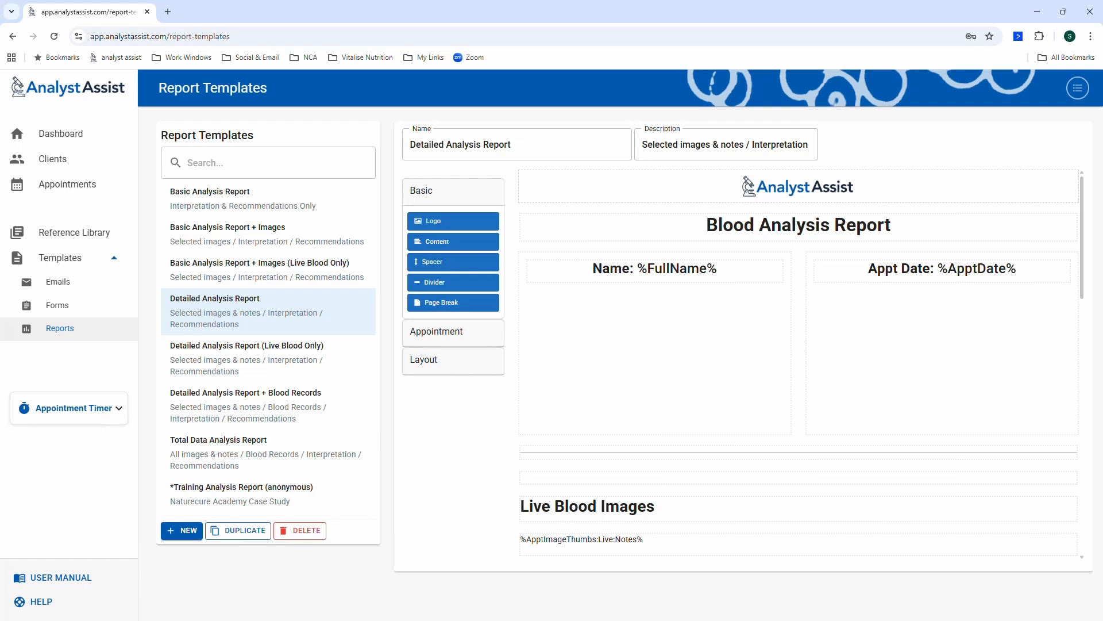
left_click(89, 578)
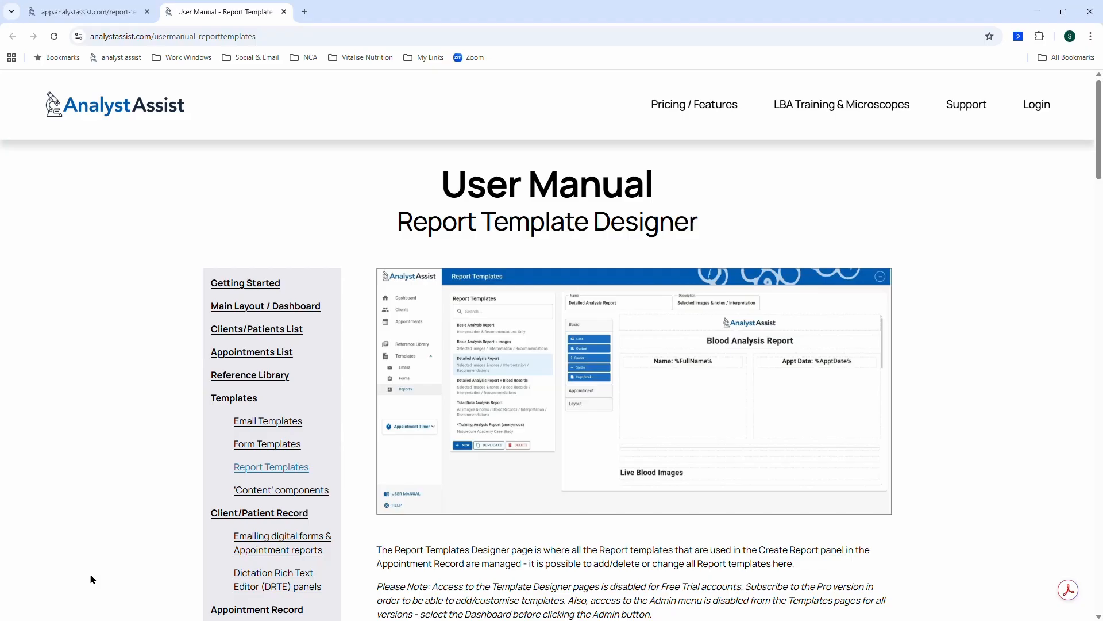
- Close the User Manual browser tab and go back to the Dashboard
left_click(285, 11)
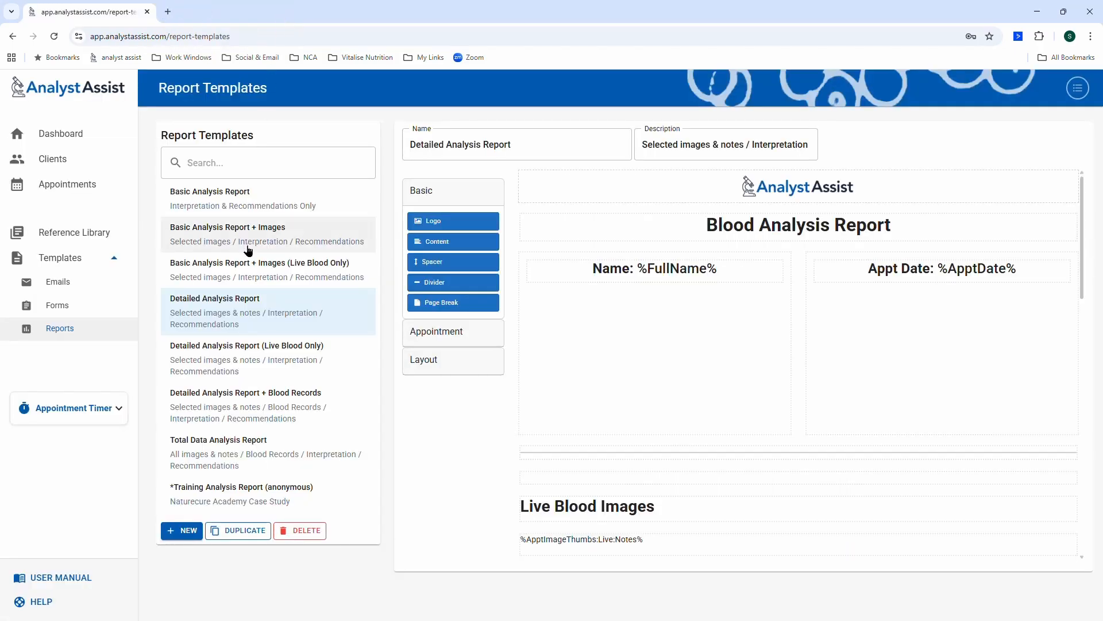
left_click(86, 133)
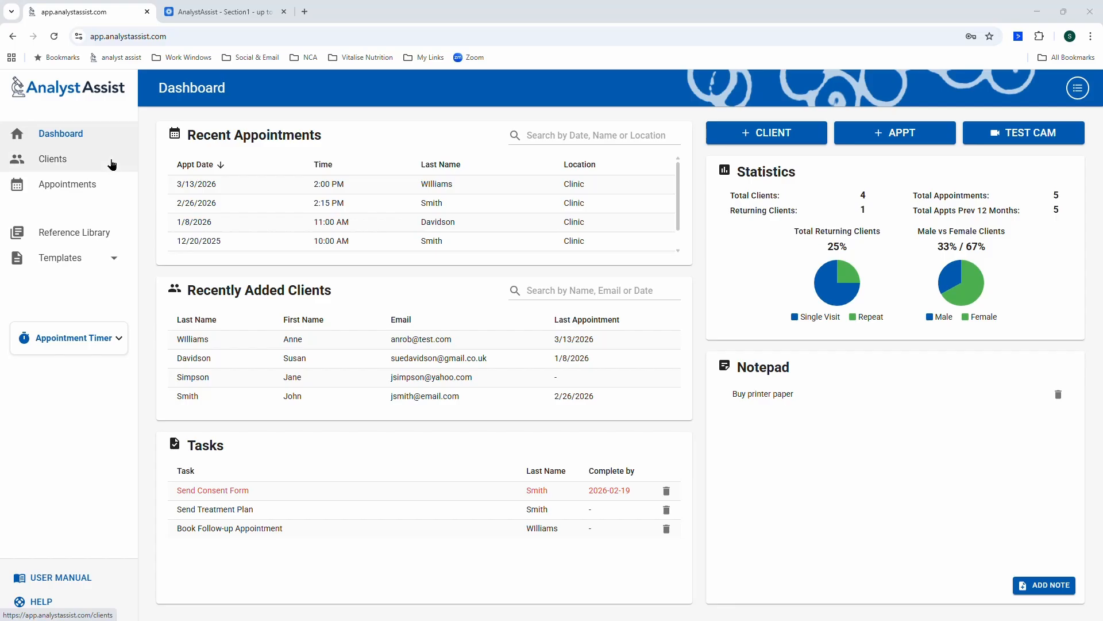
- Add a new client with first name, last name and e-mail address, and save the record
left_click(776, 132)
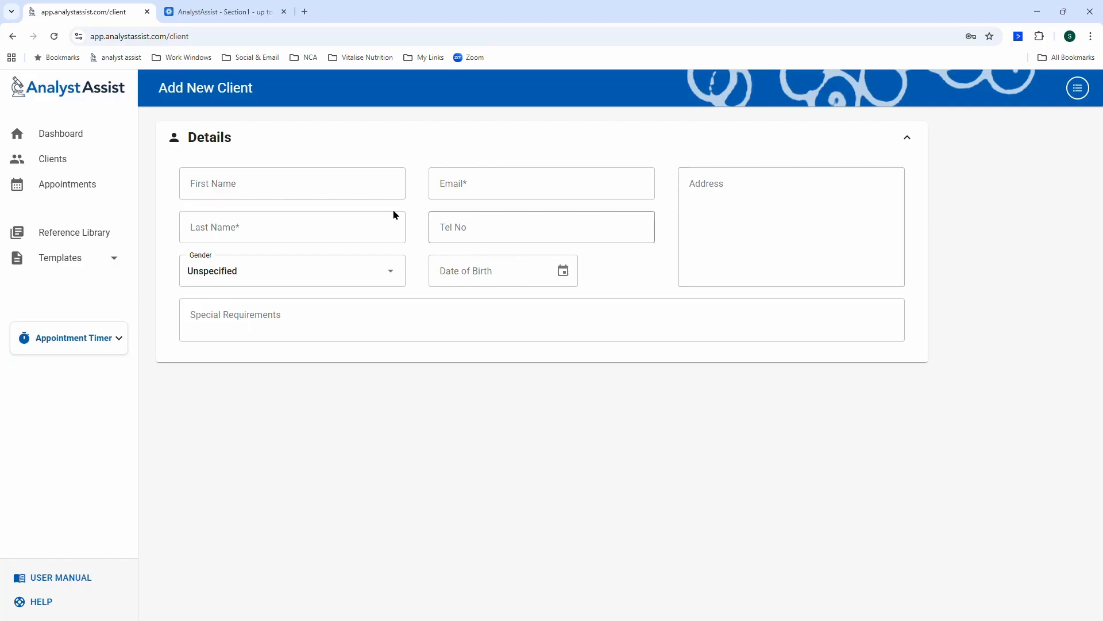
left_click(303, 191)
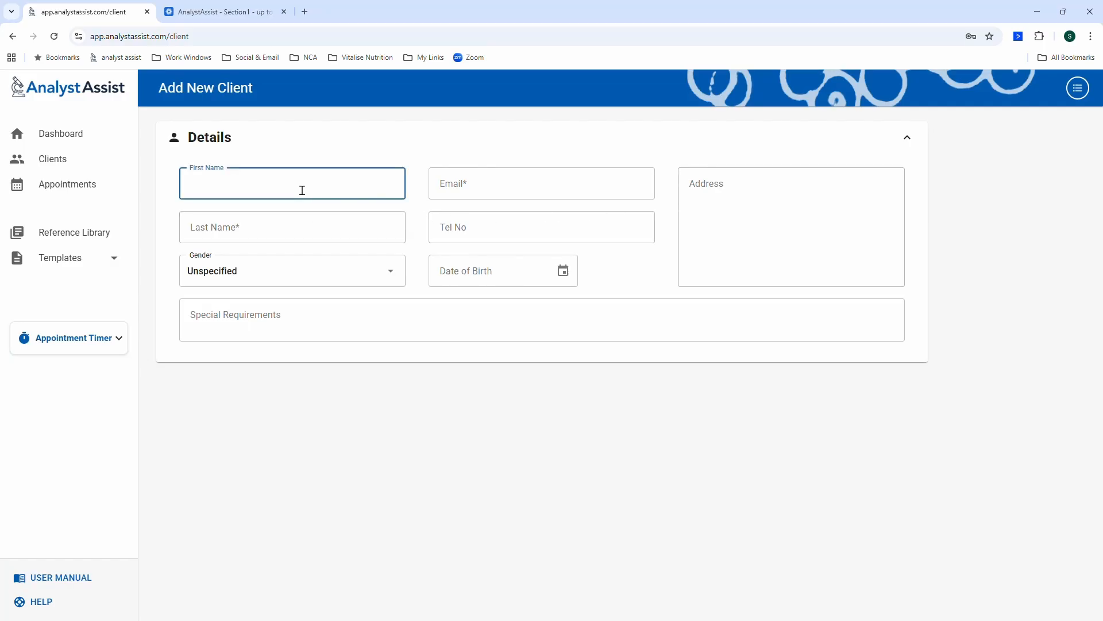
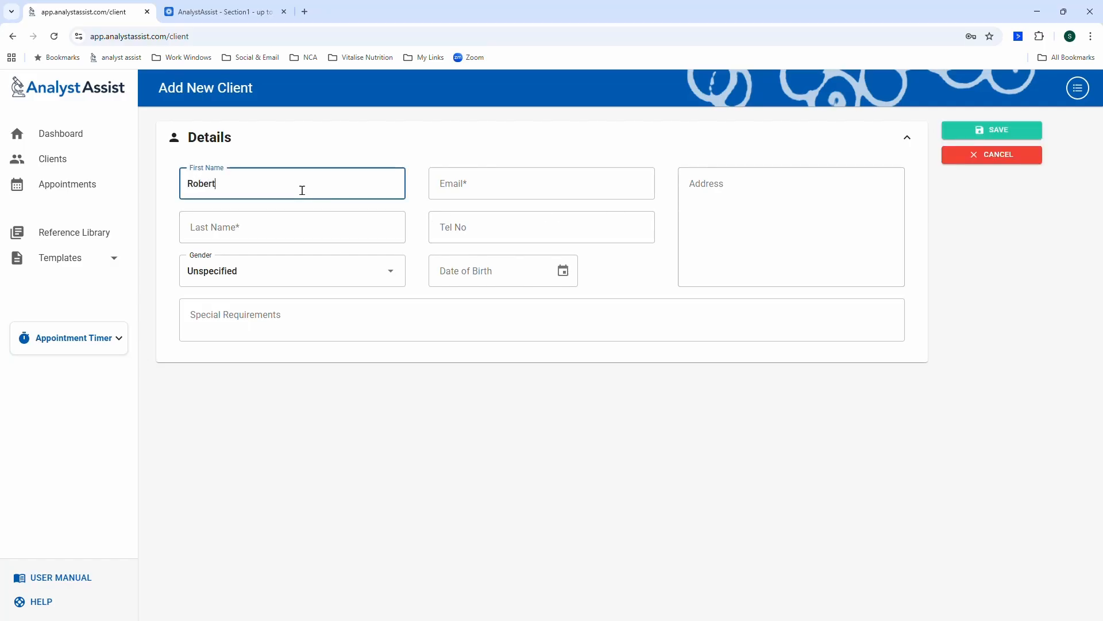
left_click(278, 231)
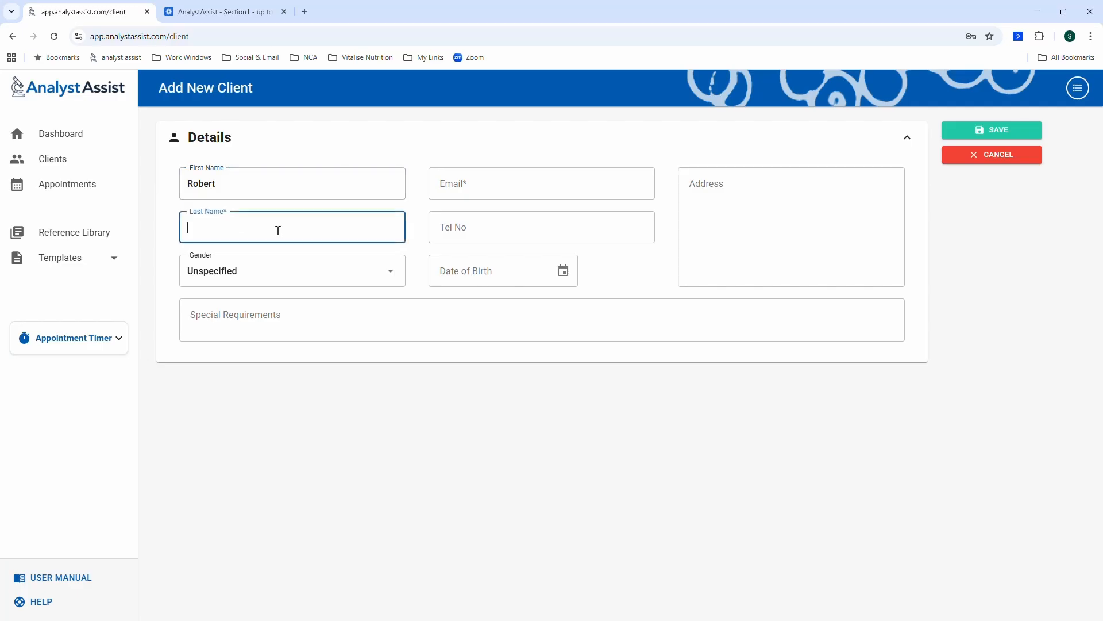
left_click(505, 178)
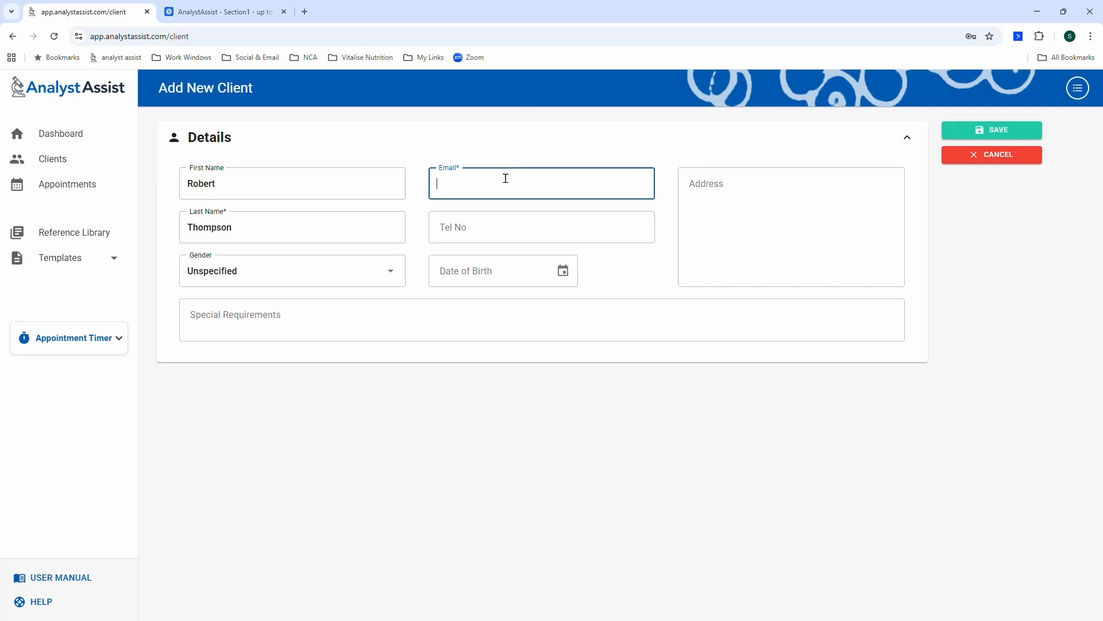
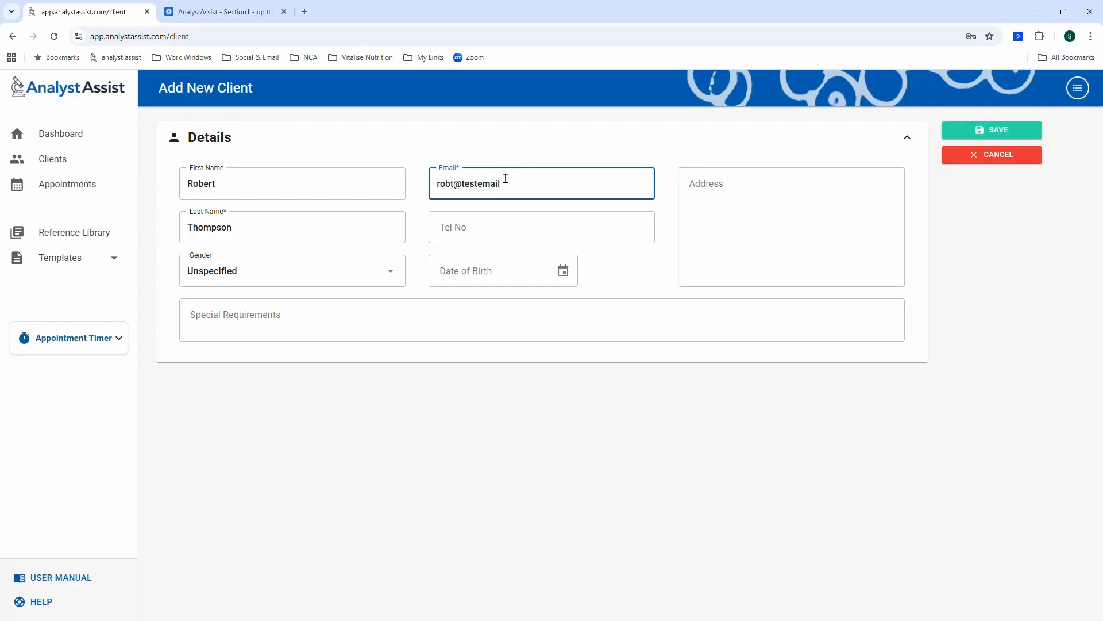
left_click(997, 131)
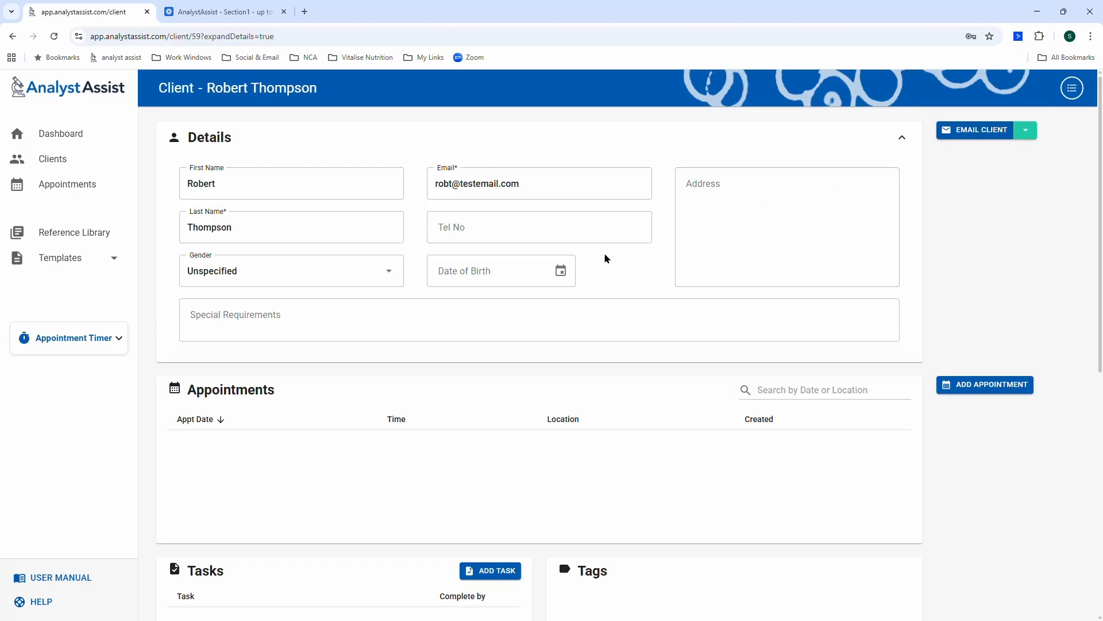
scroll(606, 259, "down", 1)
scroll(605, 258, "down", 3)
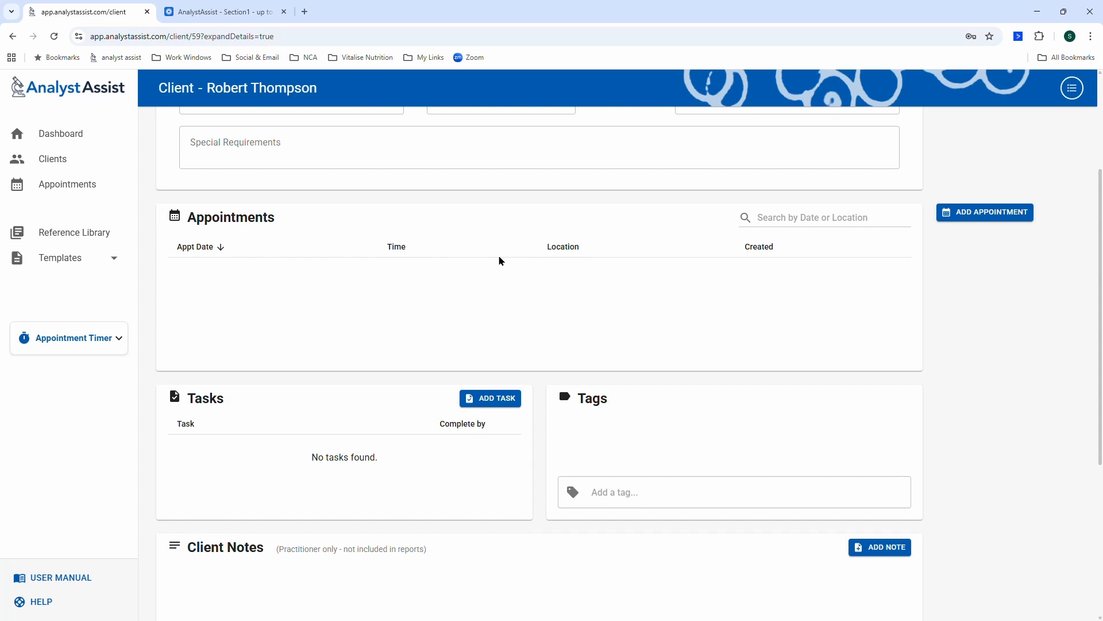
scroll(500, 261, "down", 2)
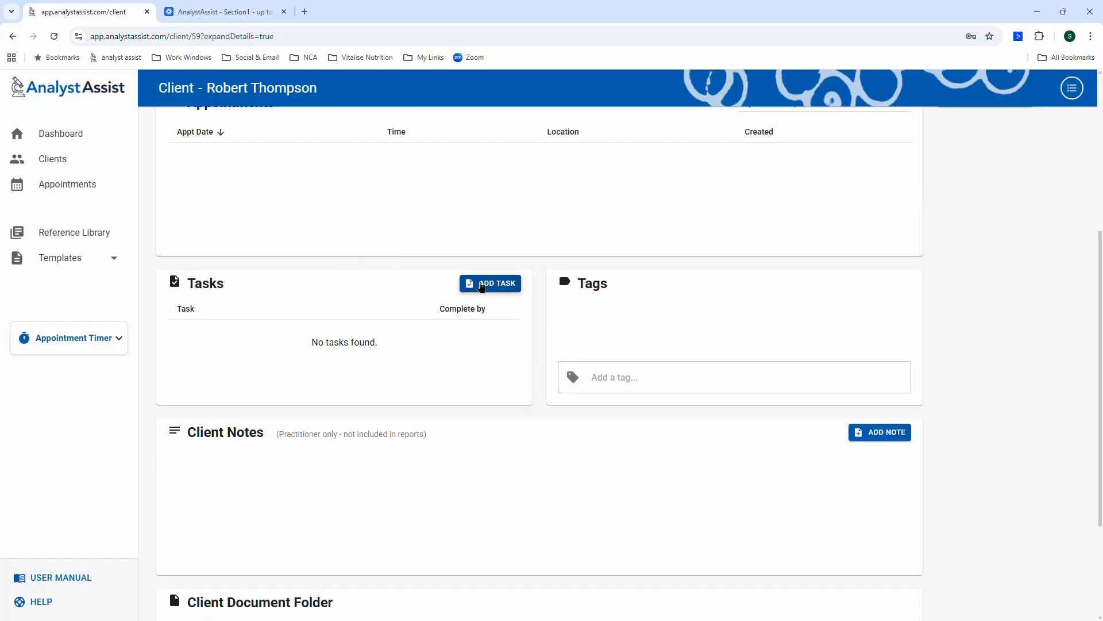
- Add a Send Intake Form task for the client
left_click(479, 286)
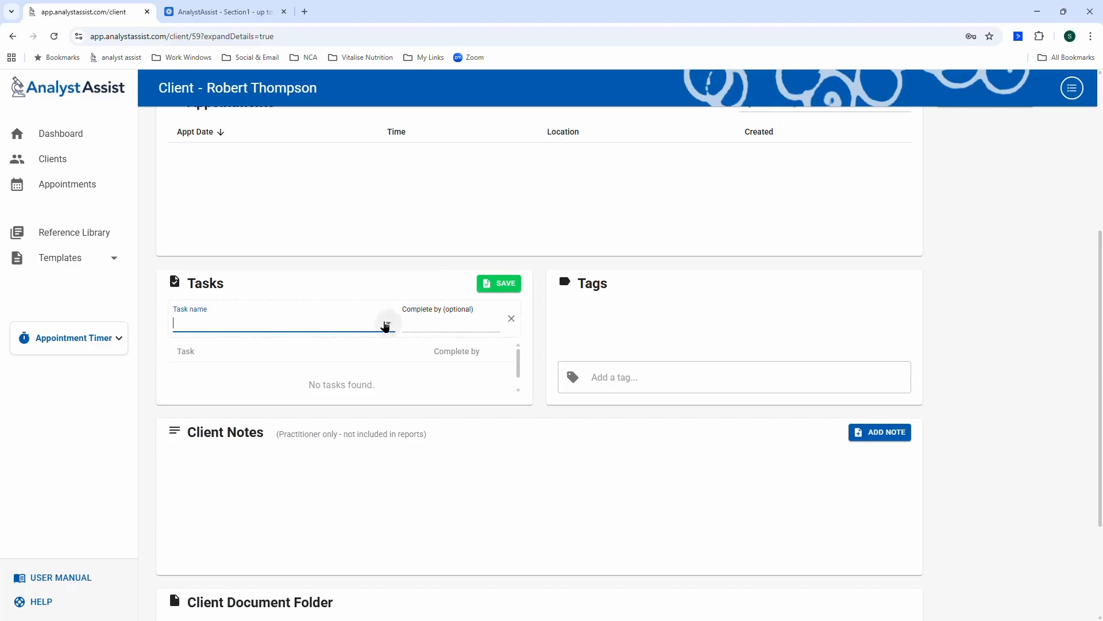
left_click(386, 325)
left_click(308, 385)
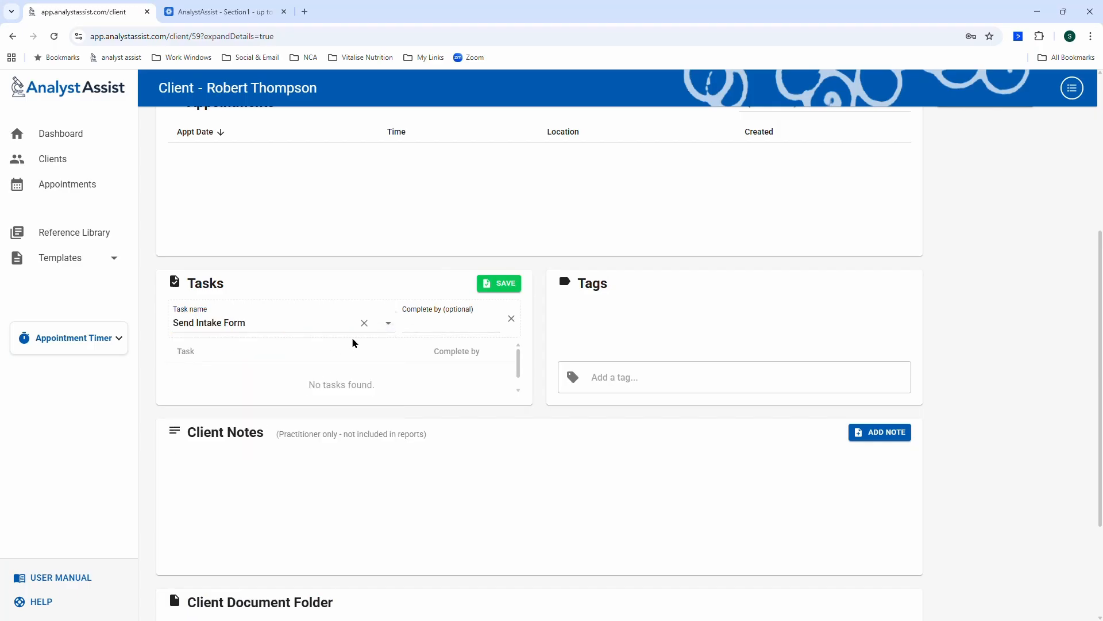
left_click(479, 286)
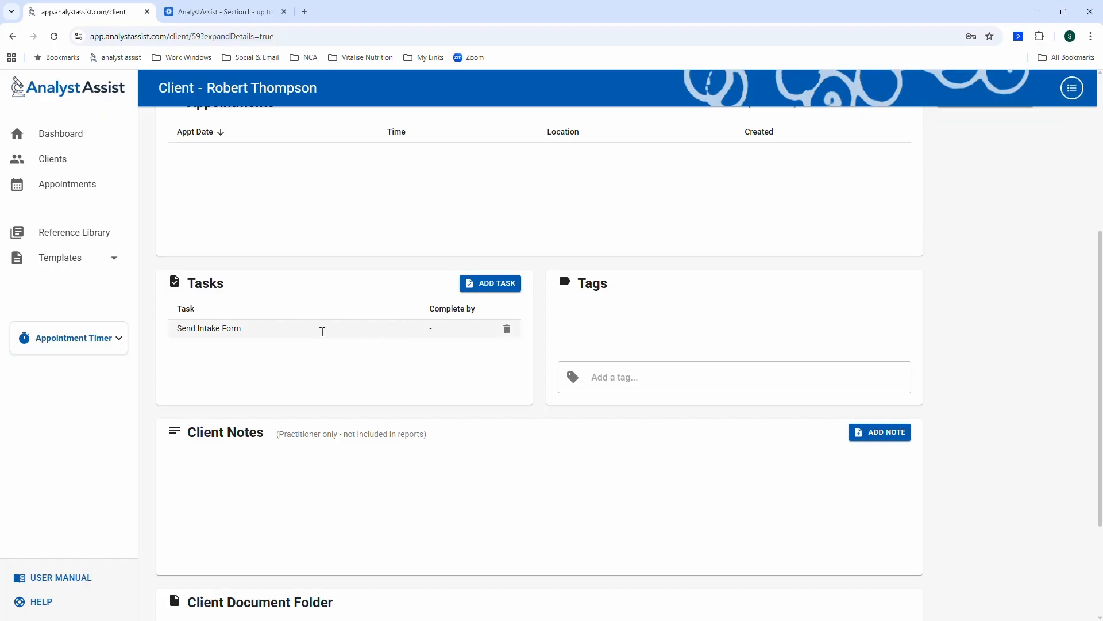
- Set the Send Intake Form task's due date to 16 March 2026
left_click(321, 328)
left_click(446, 323)
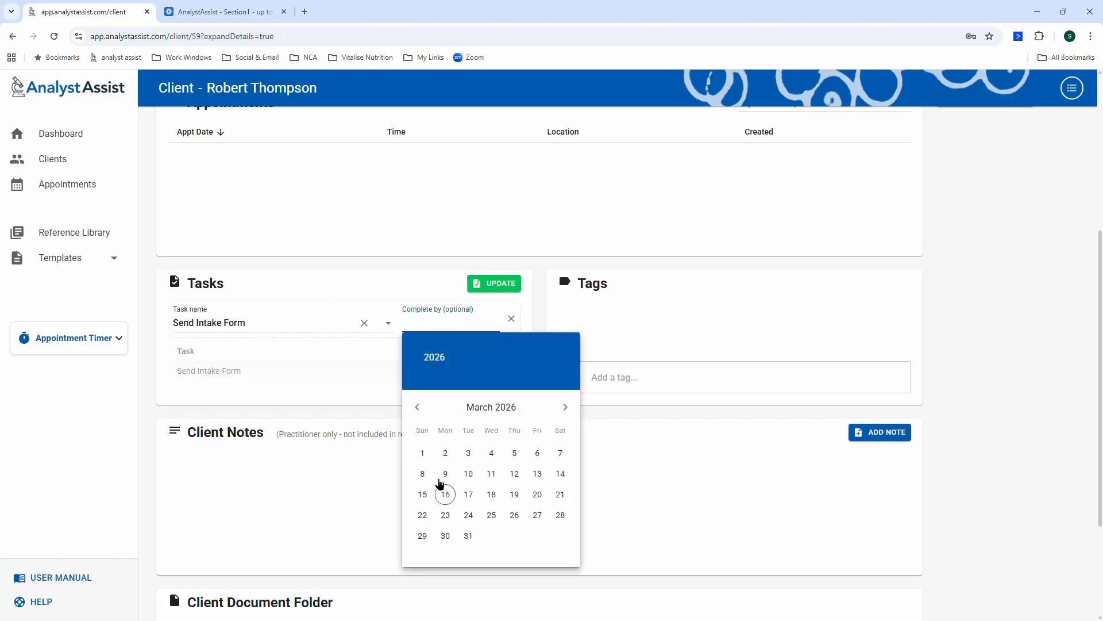
left_click(445, 494)
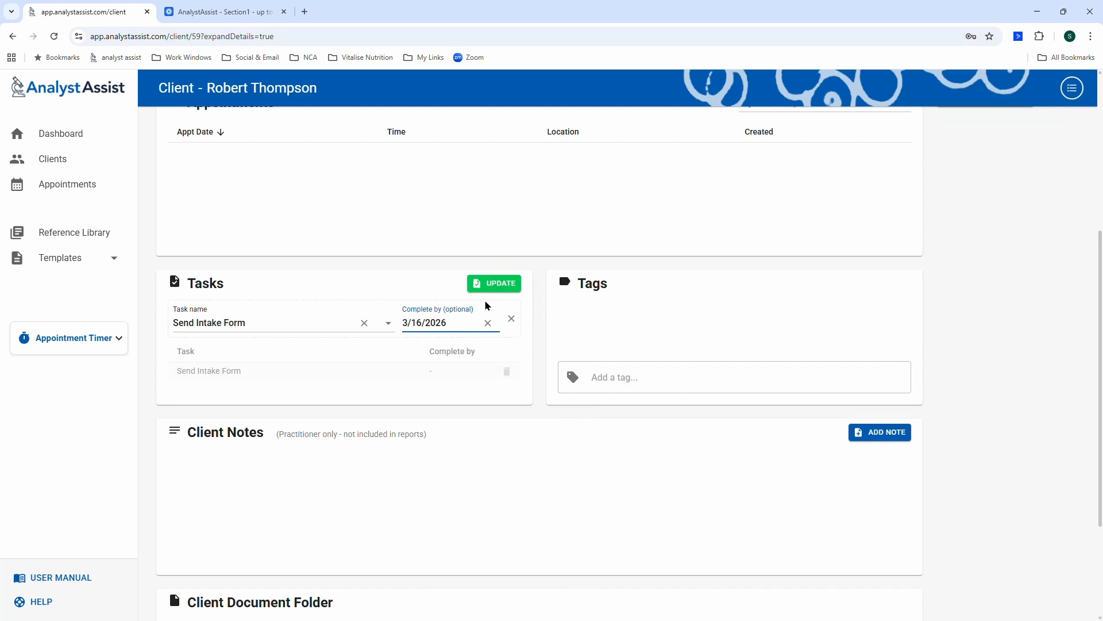
left_click(491, 285)
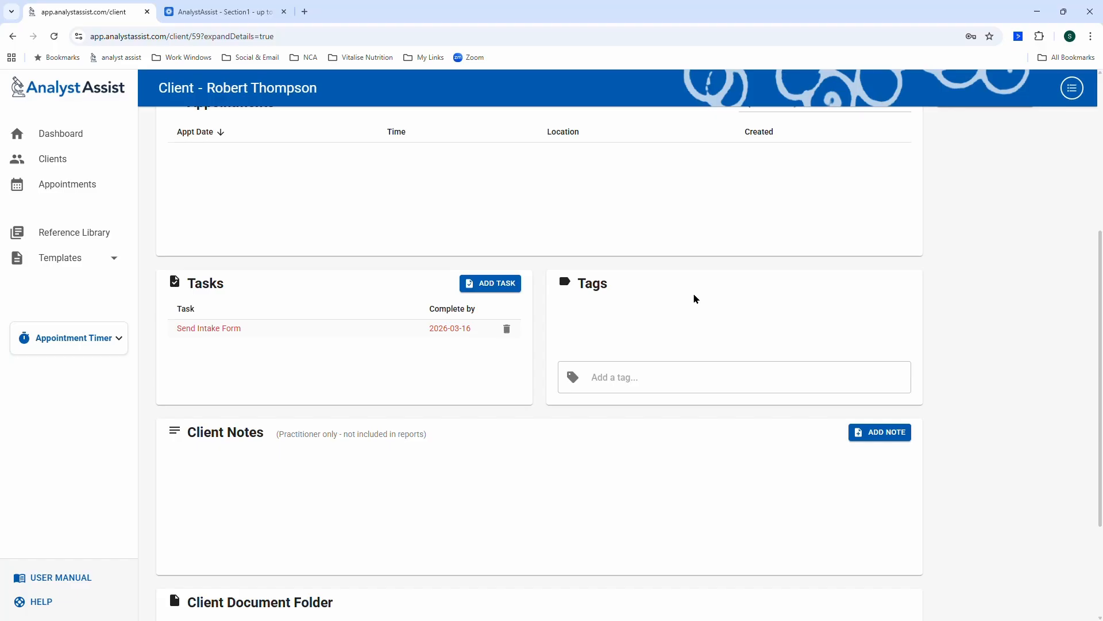
- Attach the Allergies/Intolerances and Gluten-free diet tags to the client
left_click(645, 383)
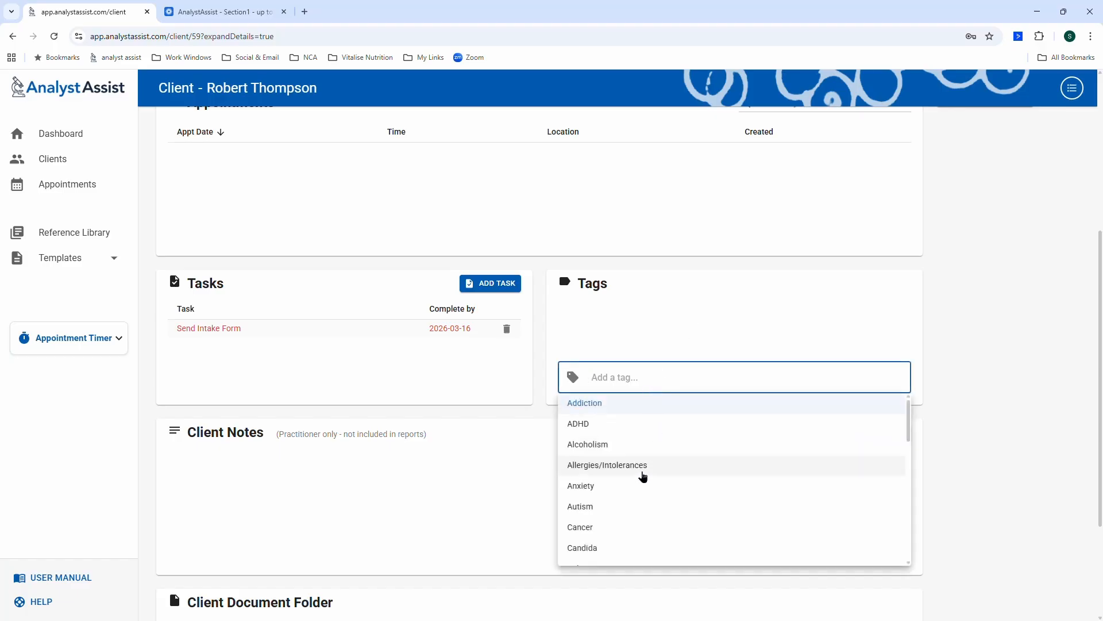
left_click(633, 470)
left_click(659, 378)
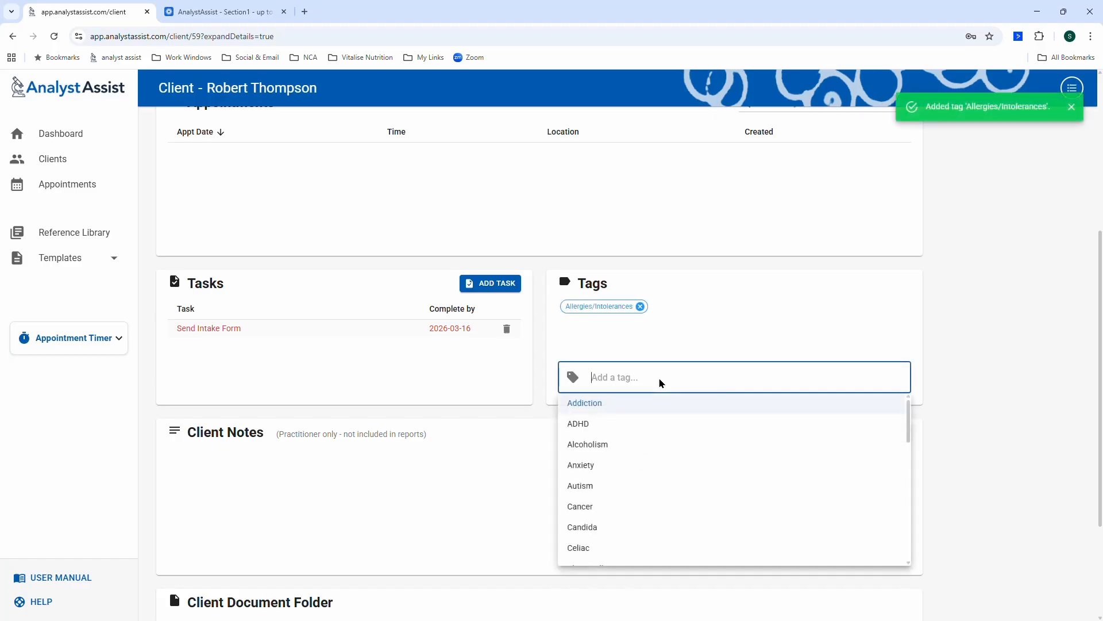
scroll(651, 453, "down", 3)
scroll(651, 454, "down", 2)
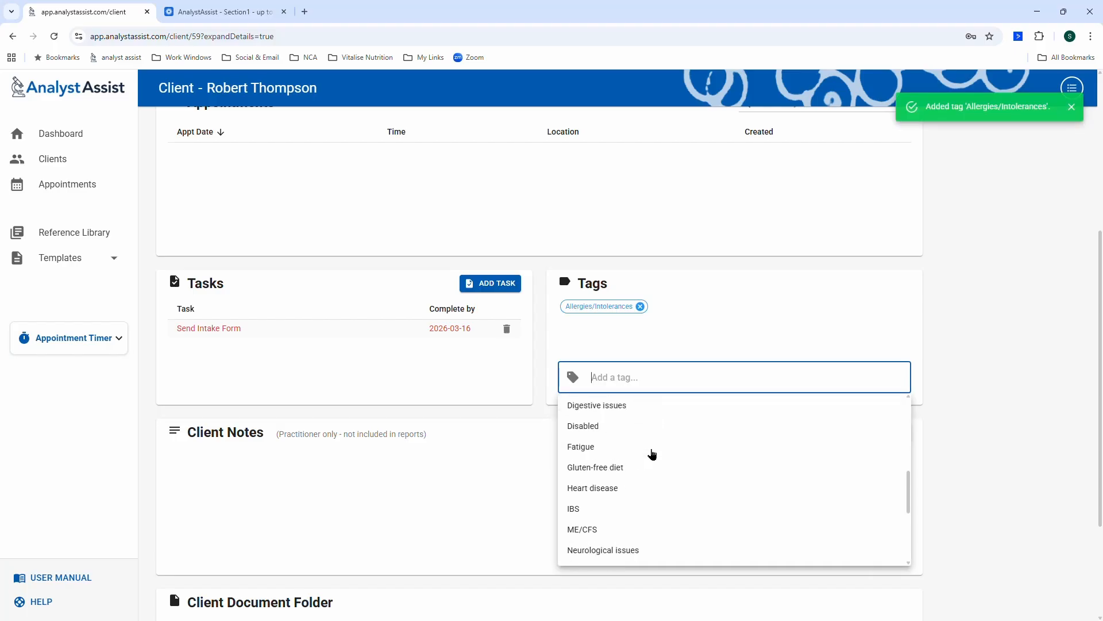
left_click(615, 467)
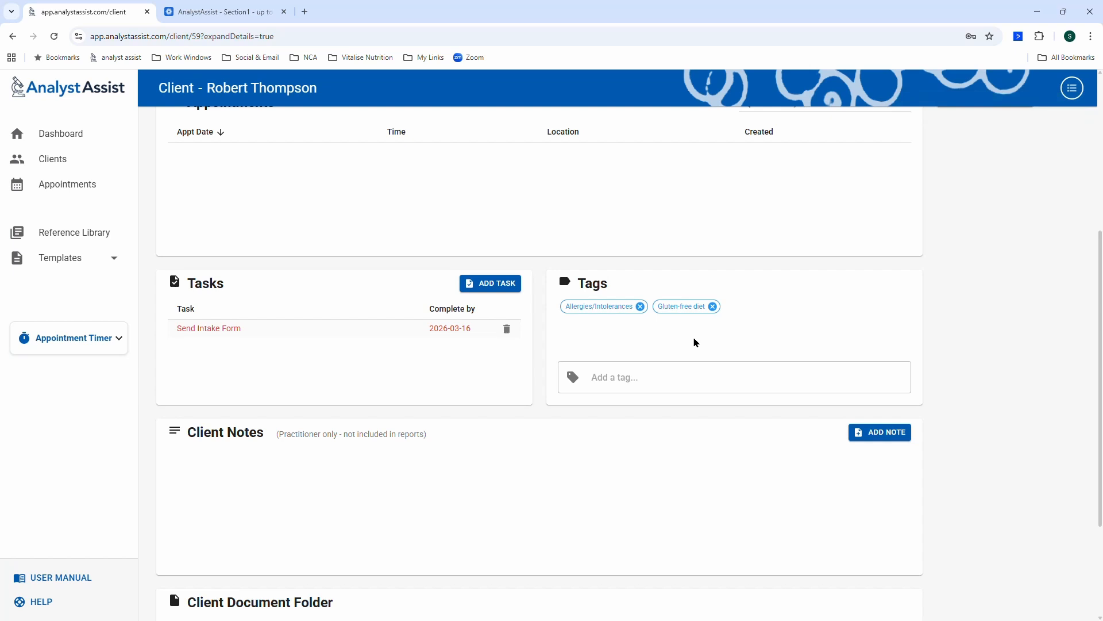
scroll(660, 487, "down", 1)
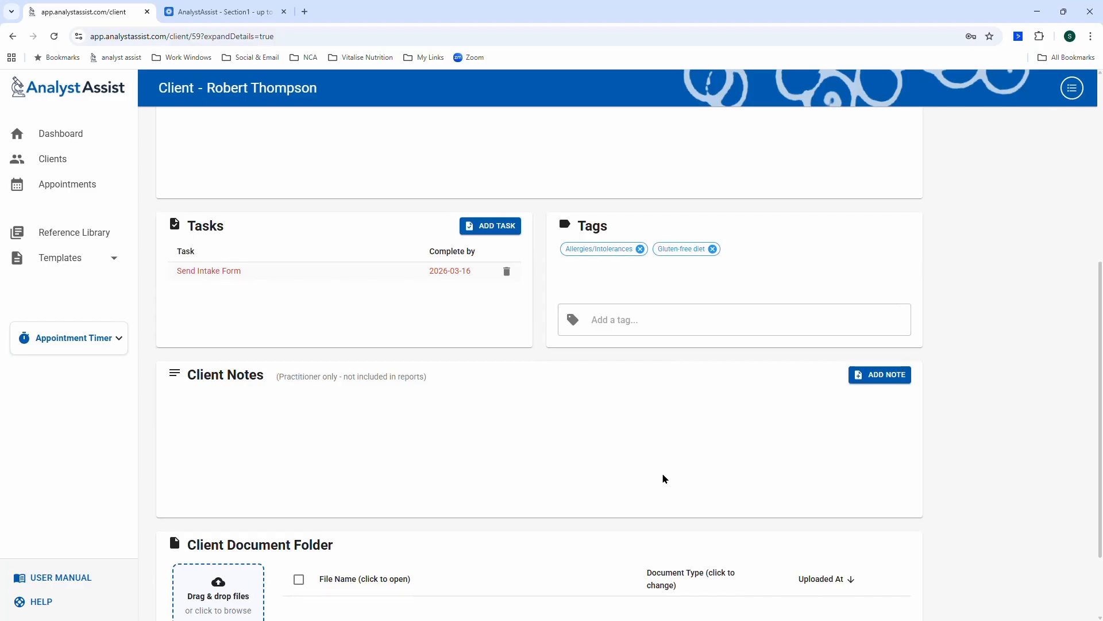
- Replace the New Note title with the referring doctor's name and phone number, and save the note
left_click(879, 375)
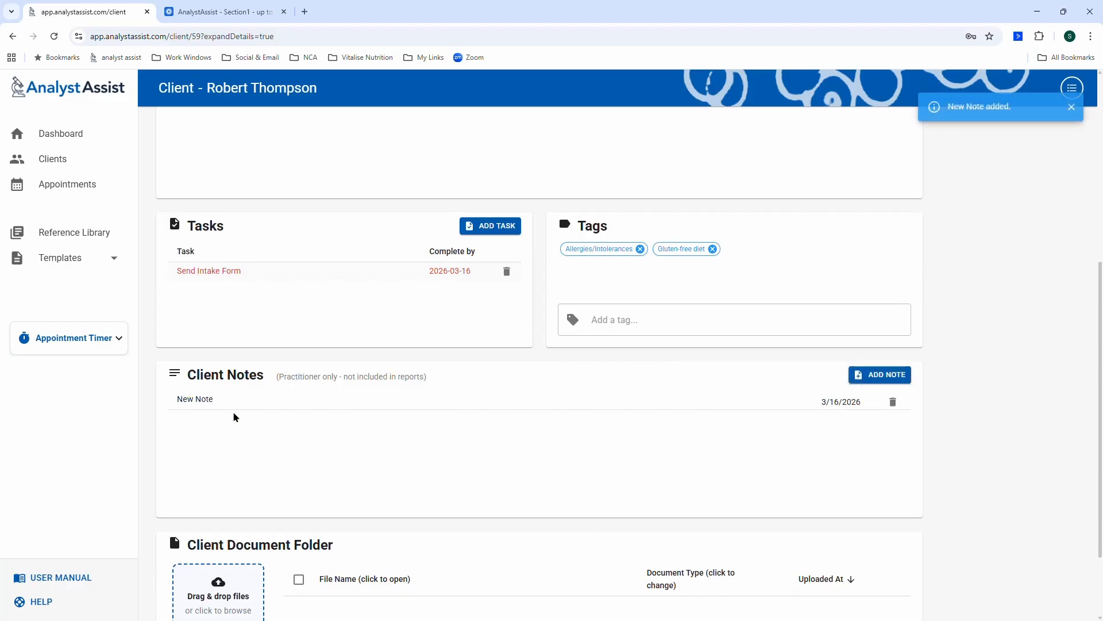
left_click(218, 399)
type("Client")
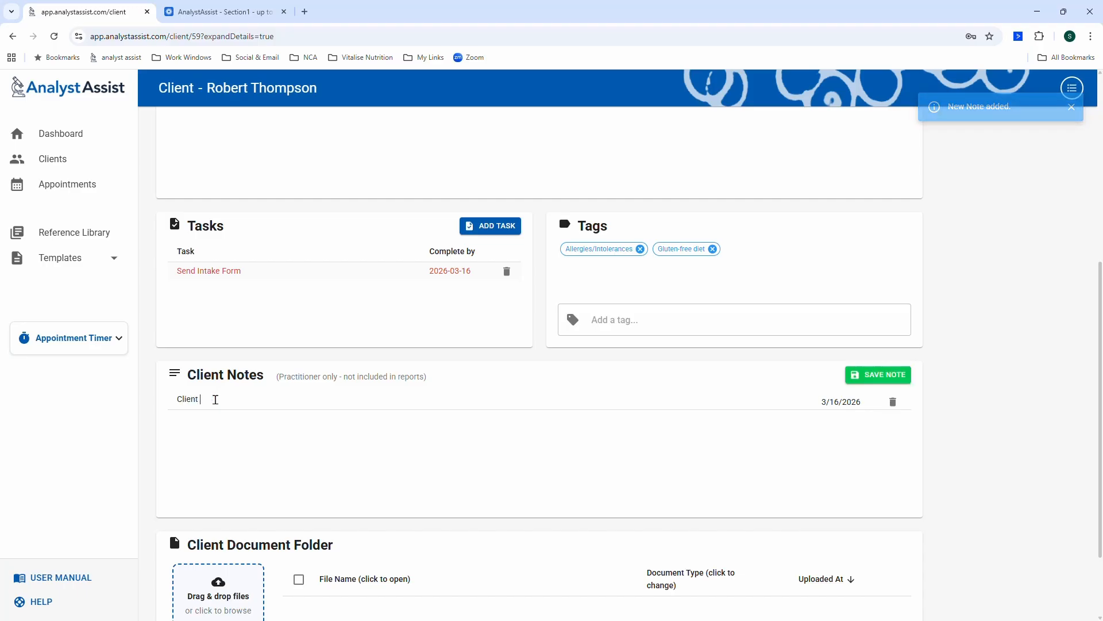
type(" was ref")
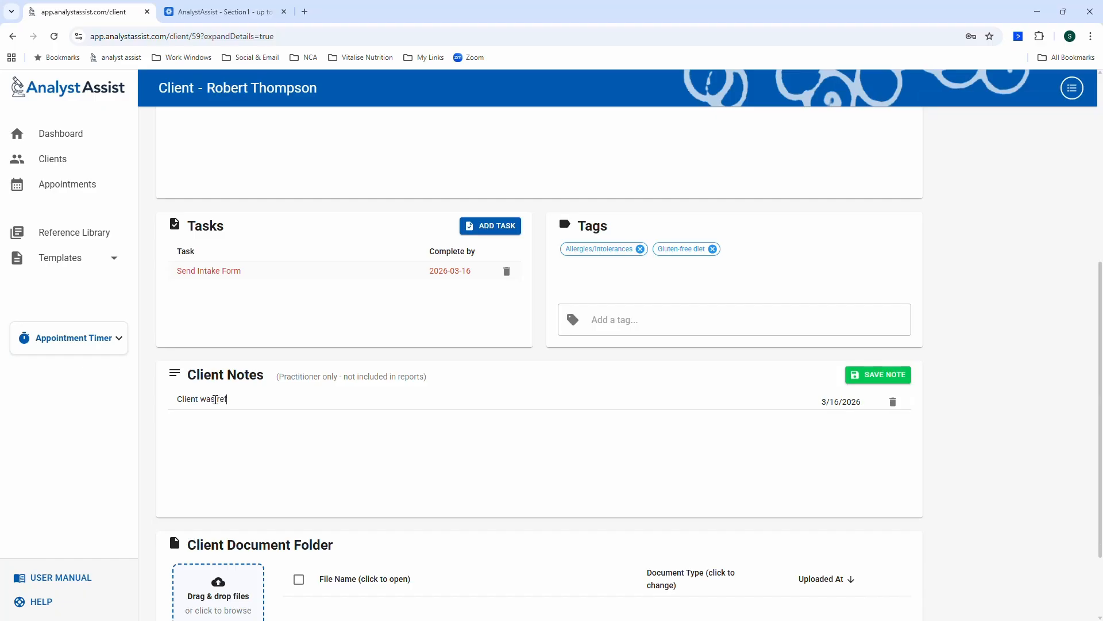
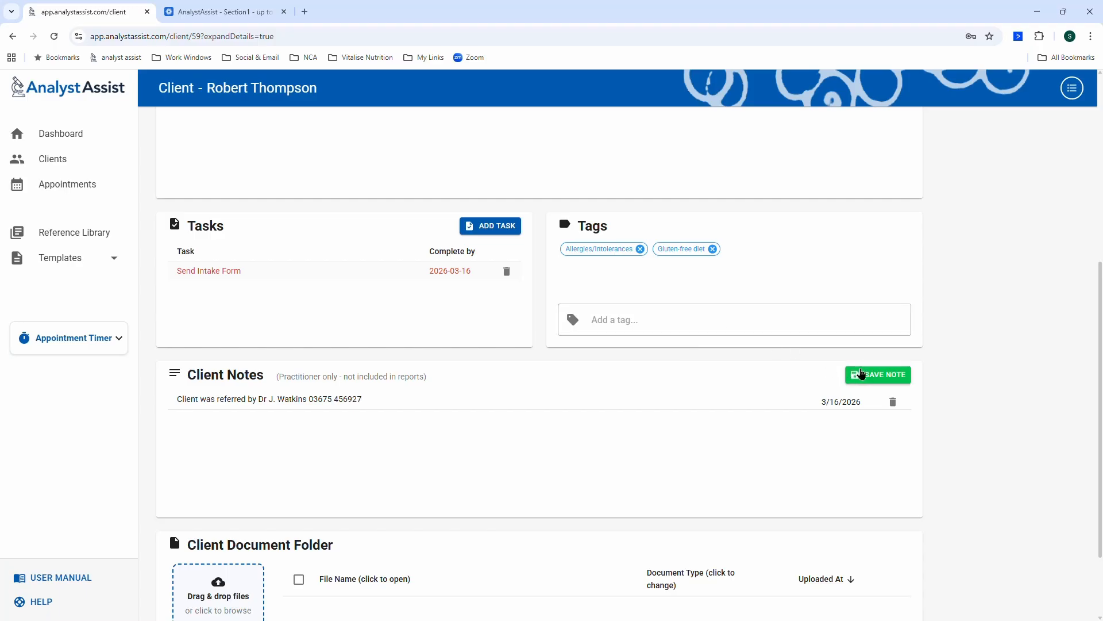
left_click(872, 376)
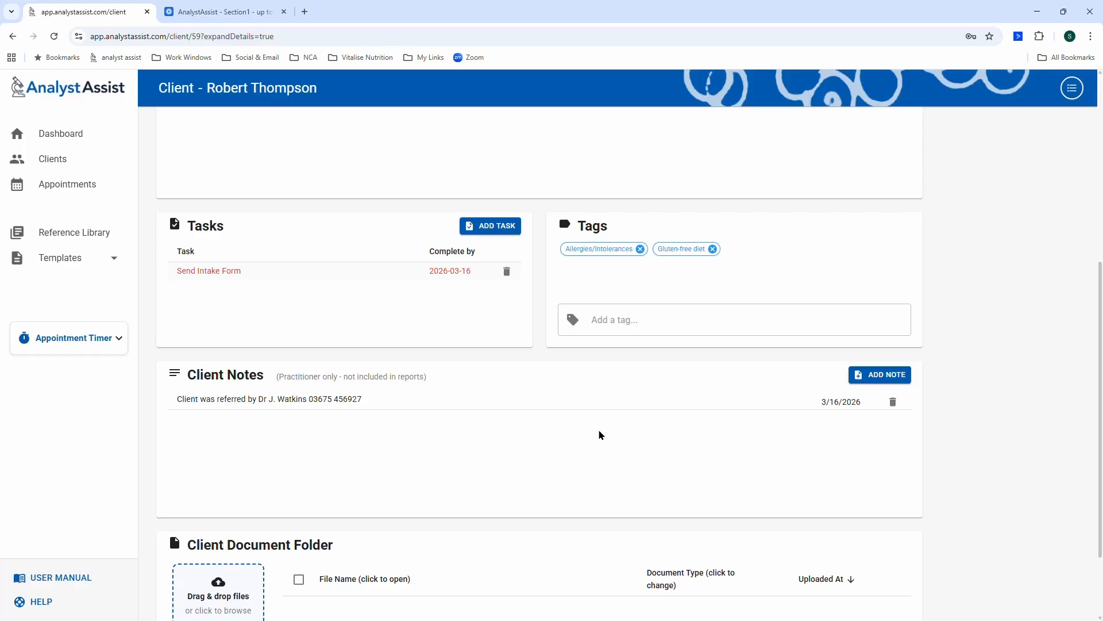
scroll(586, 434, "down", 2)
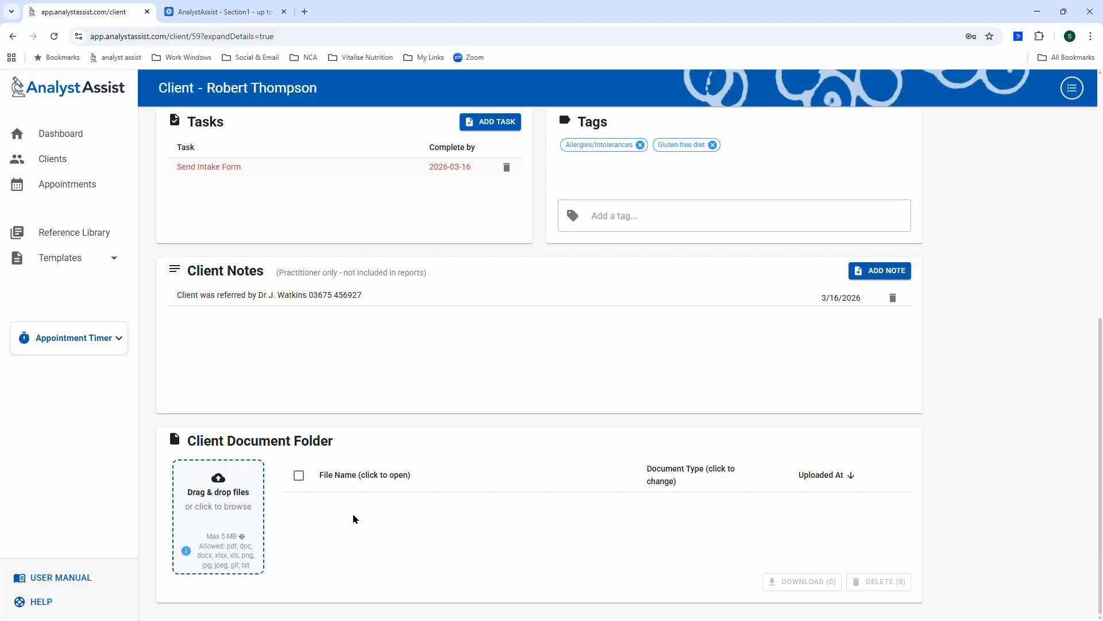
scroll(353, 518, "up", 6)
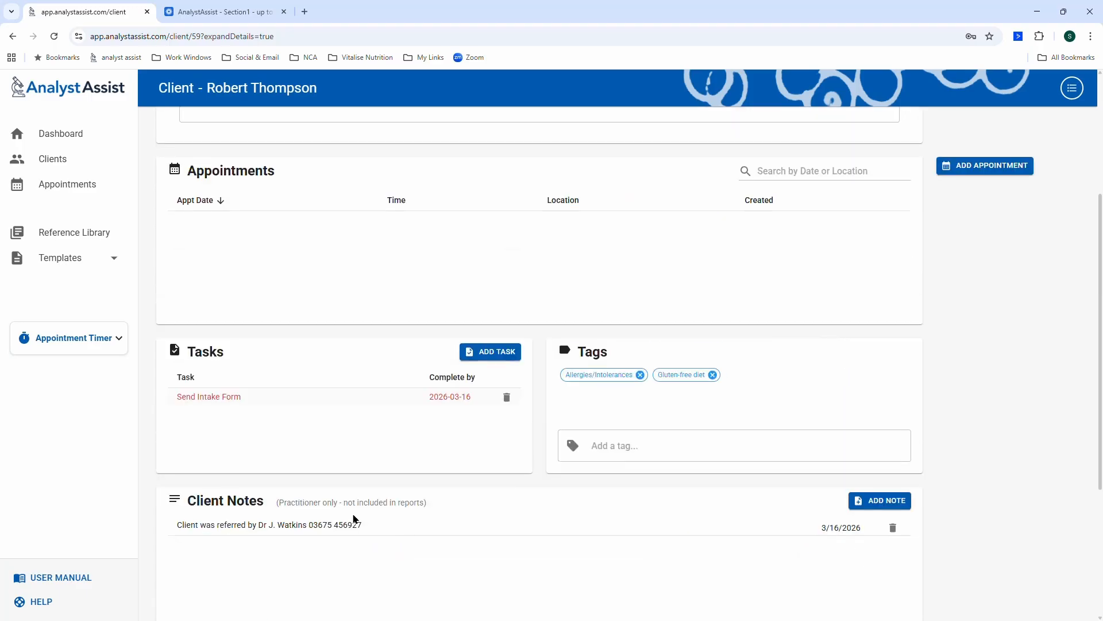
scroll(353, 512, "up", 2)
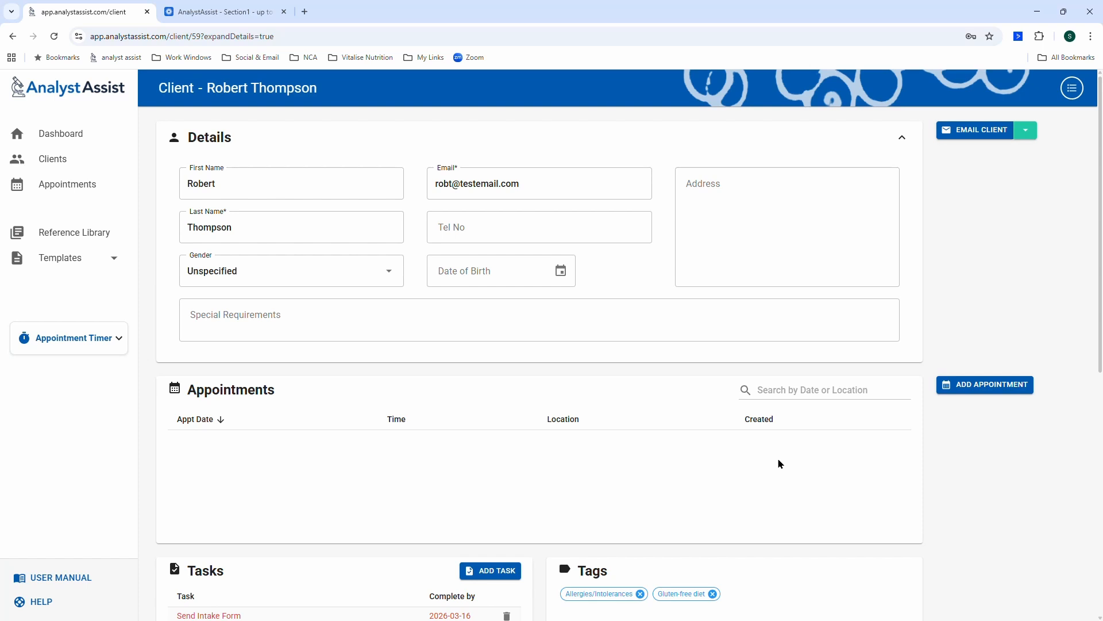
- Start an email to the client using the Pre-appointment Onboarding - New Client/Patient Forms & fasting reminder template
left_click(975, 138)
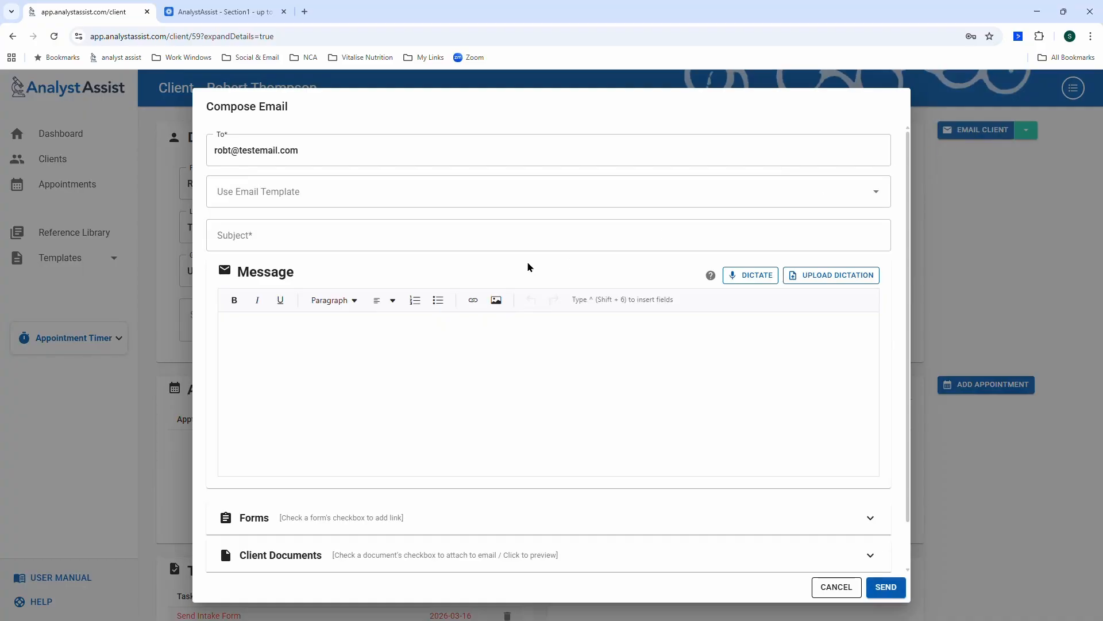
left_click(548, 201)
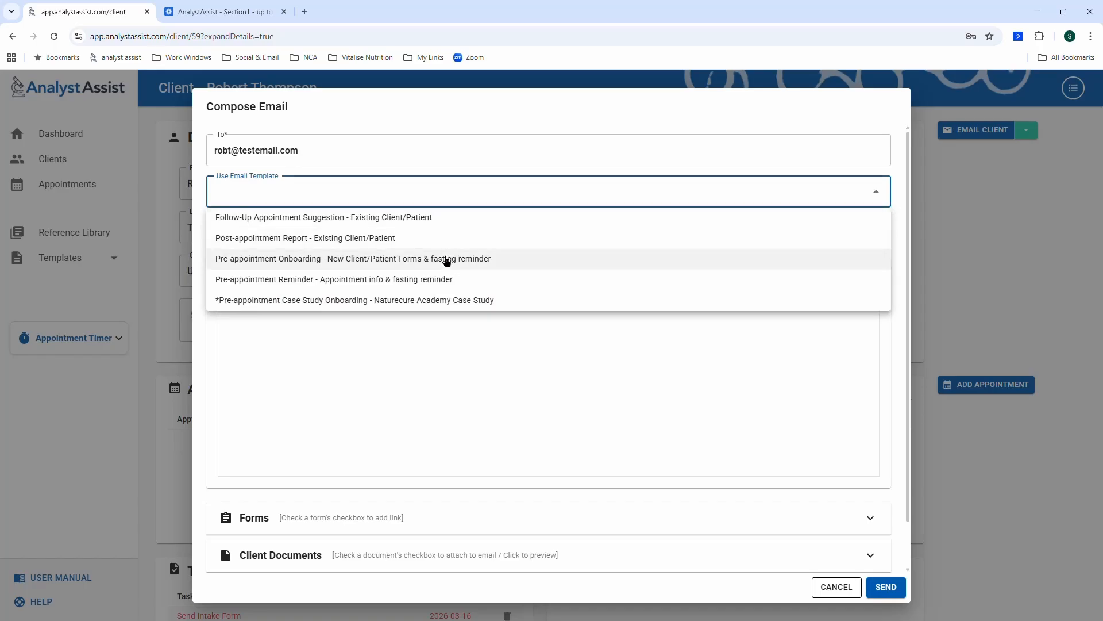
left_click(446, 259)
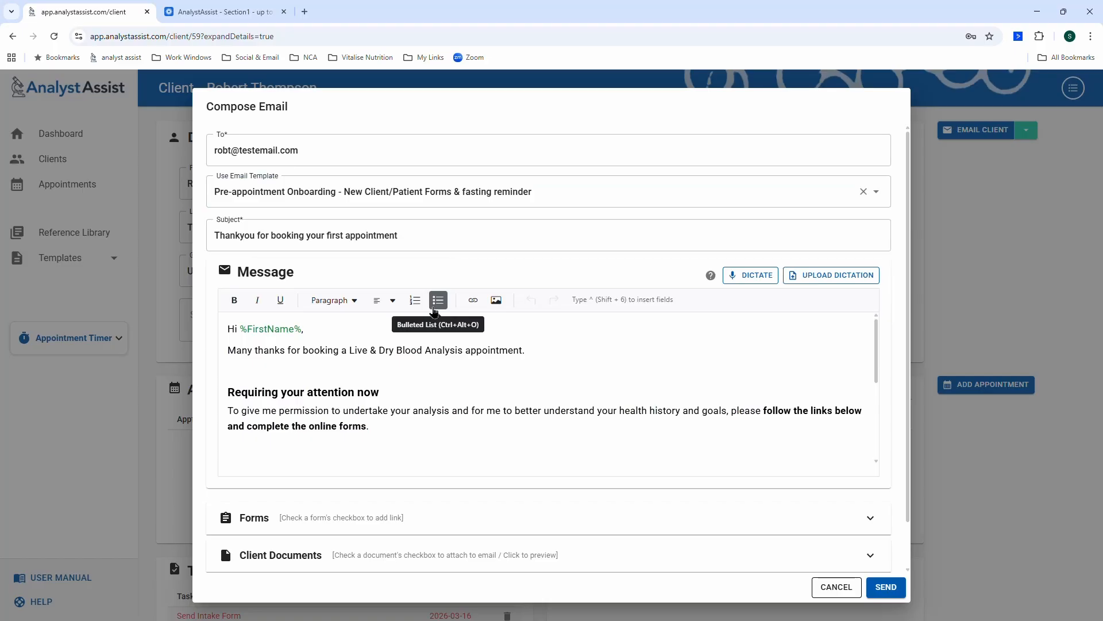
- Edit the end of the email's greeting line, dismissing the field list that appears
scroll(434, 311, "down", 1)
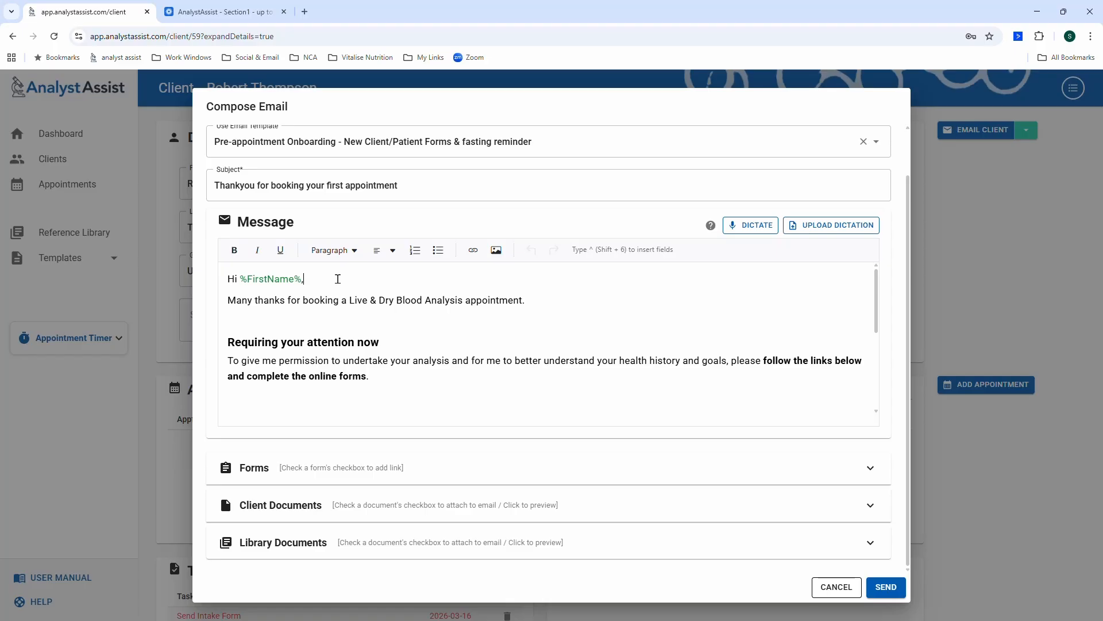
left_click(338, 279)
type("^")
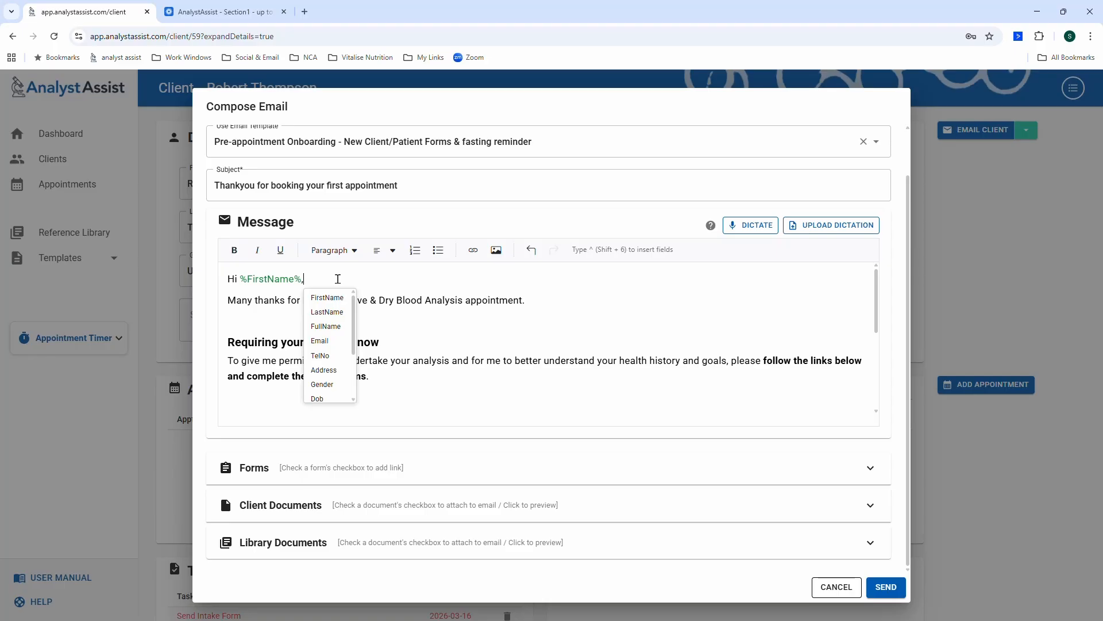
left_click(593, 292)
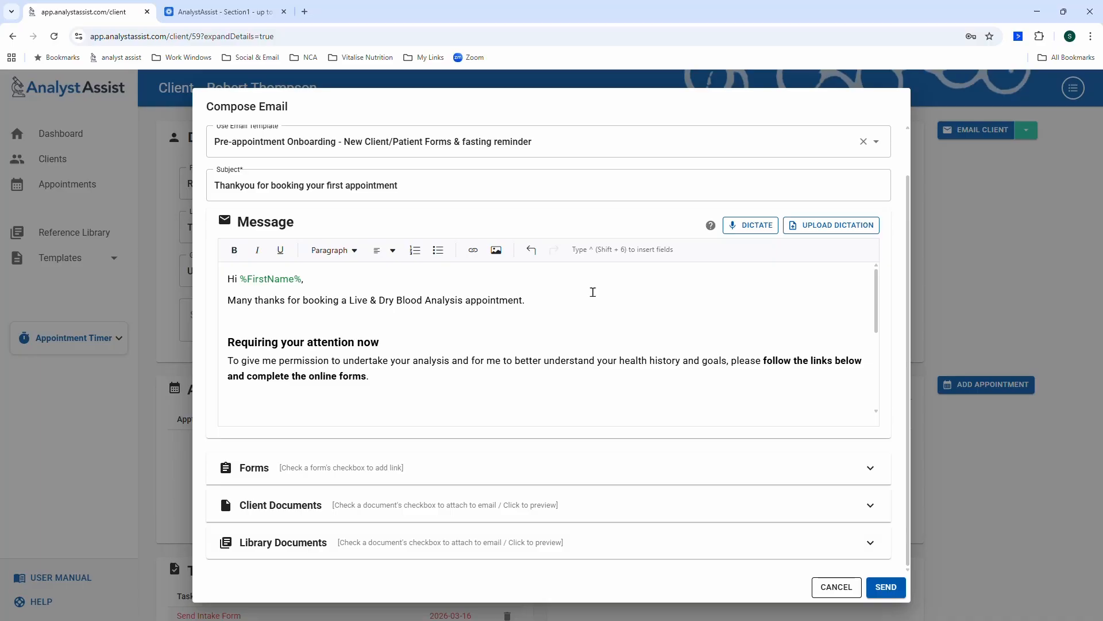
- Add the sender's first name as a signature beneath 'Regards,'
scroll(507, 310, "down", 5)
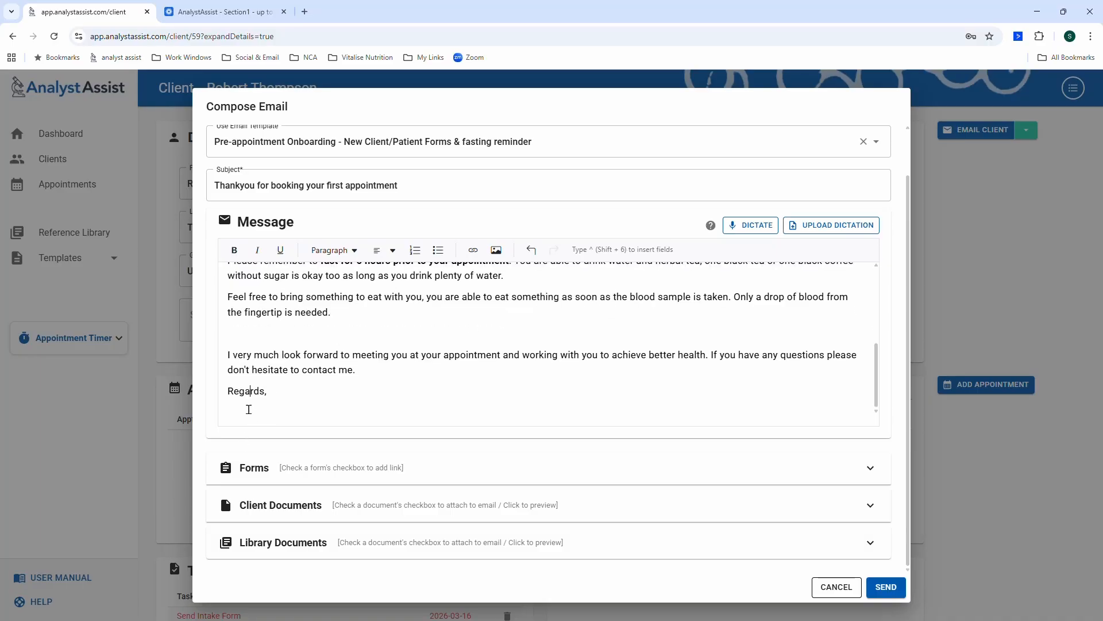
key("Return")
type("Paul")
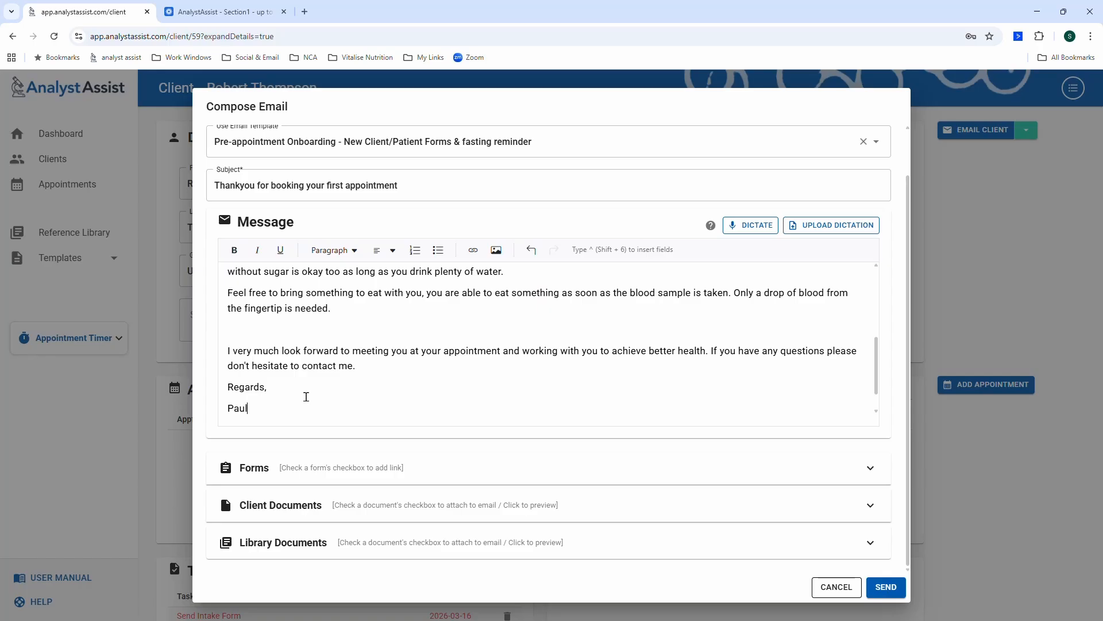
scroll(325, 371, "up", 3)
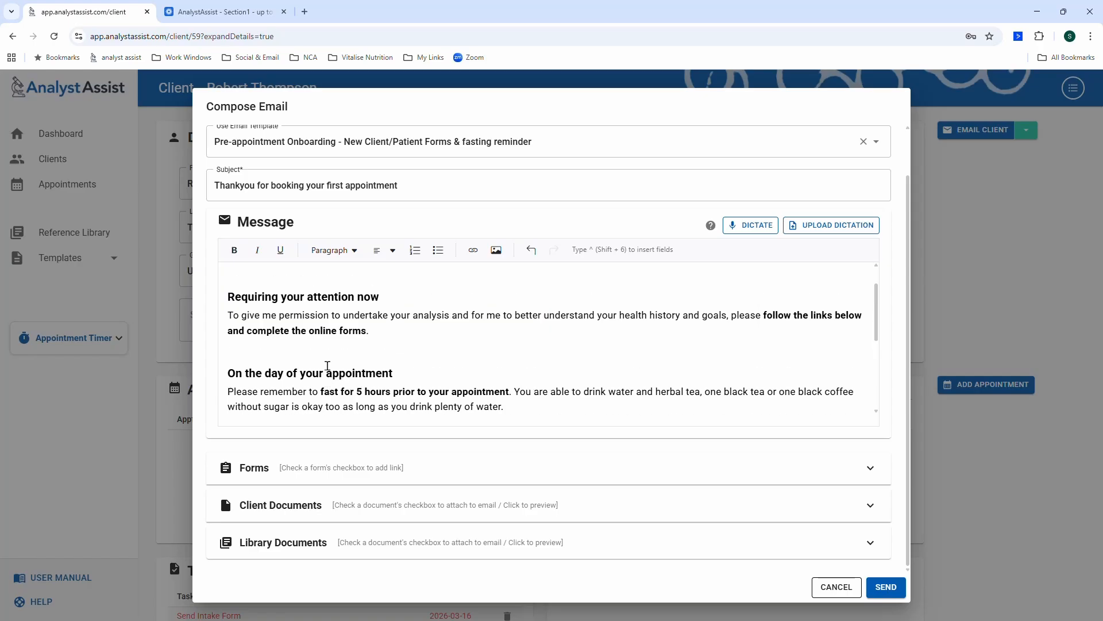
scroll(331, 366, "down", 3)
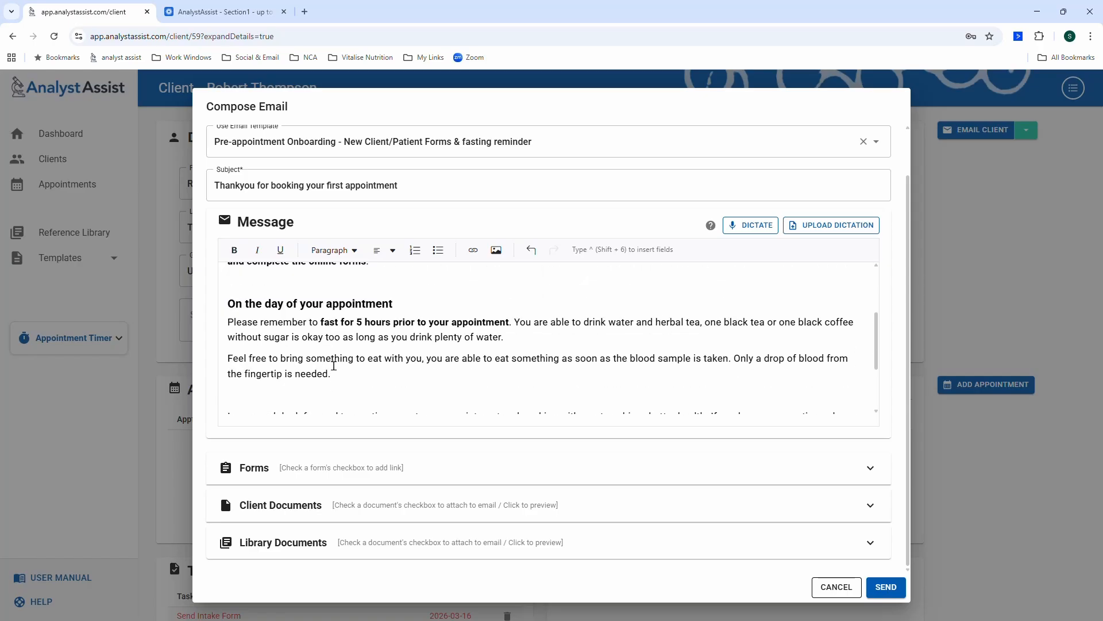
scroll(334, 365, "up", 1)
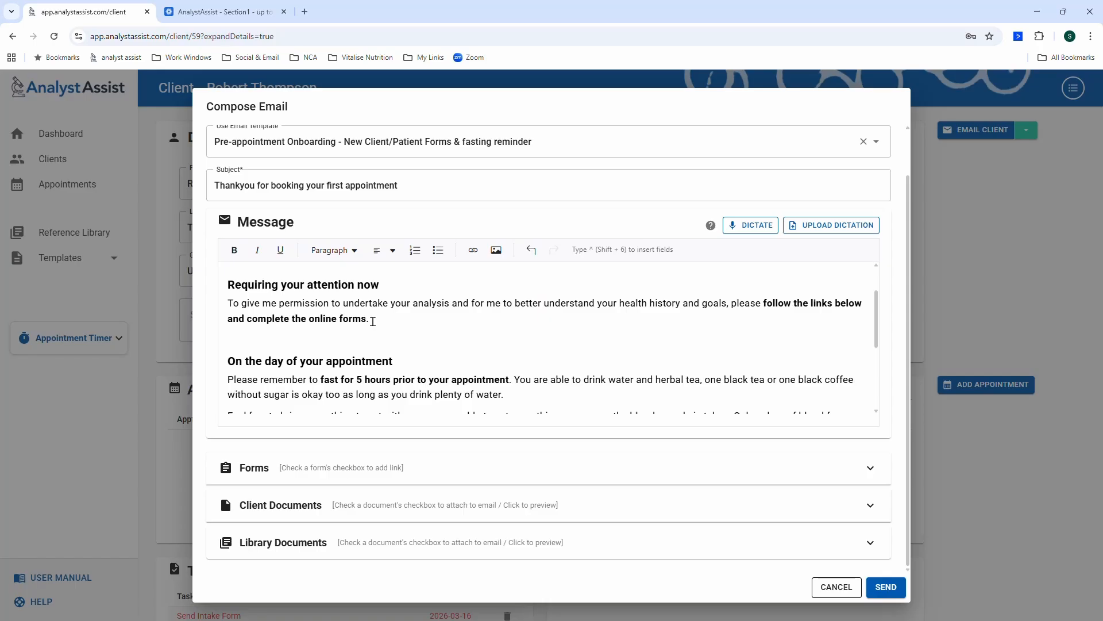
scroll(373, 321, "down", 3)
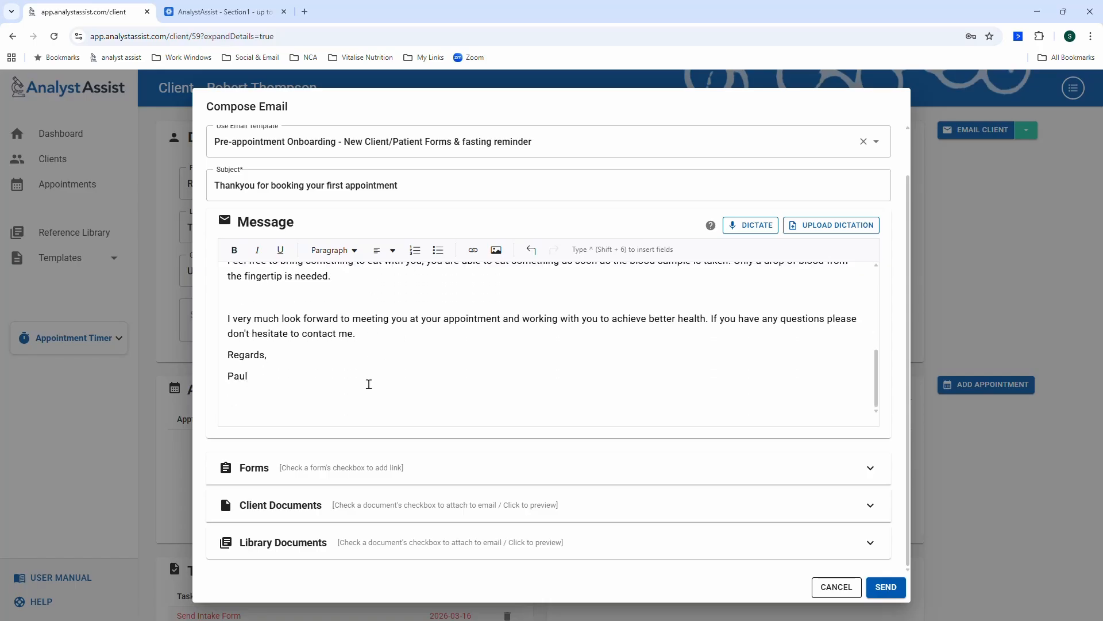
- Link the New Client/Patient Intake & Consent Form and Health Survey into the email
left_click(374, 474)
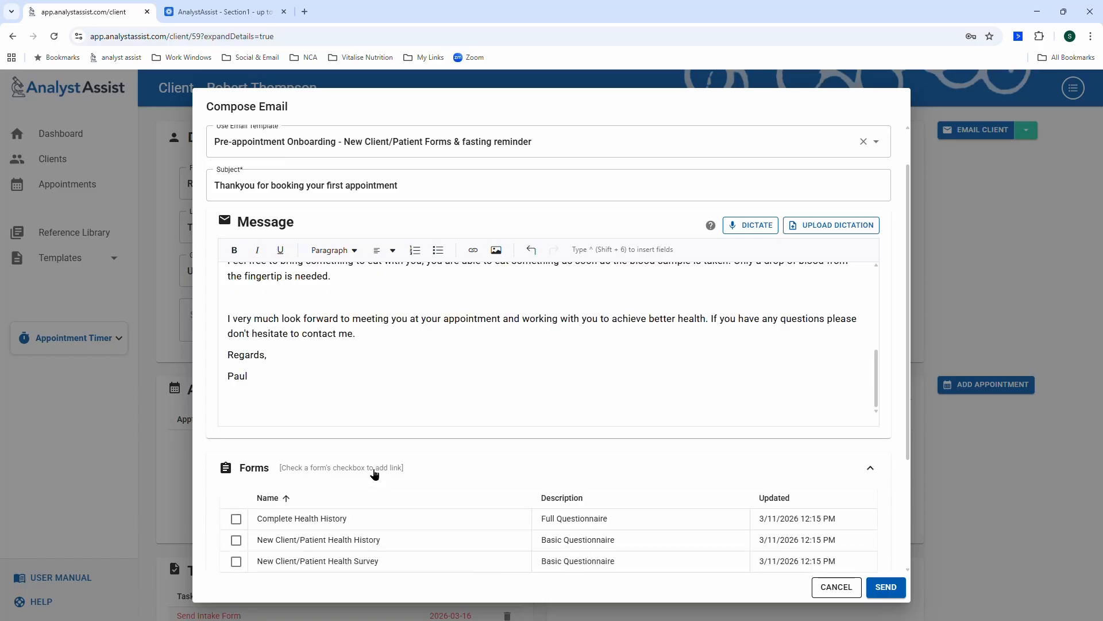
scroll(391, 468, "down", 2)
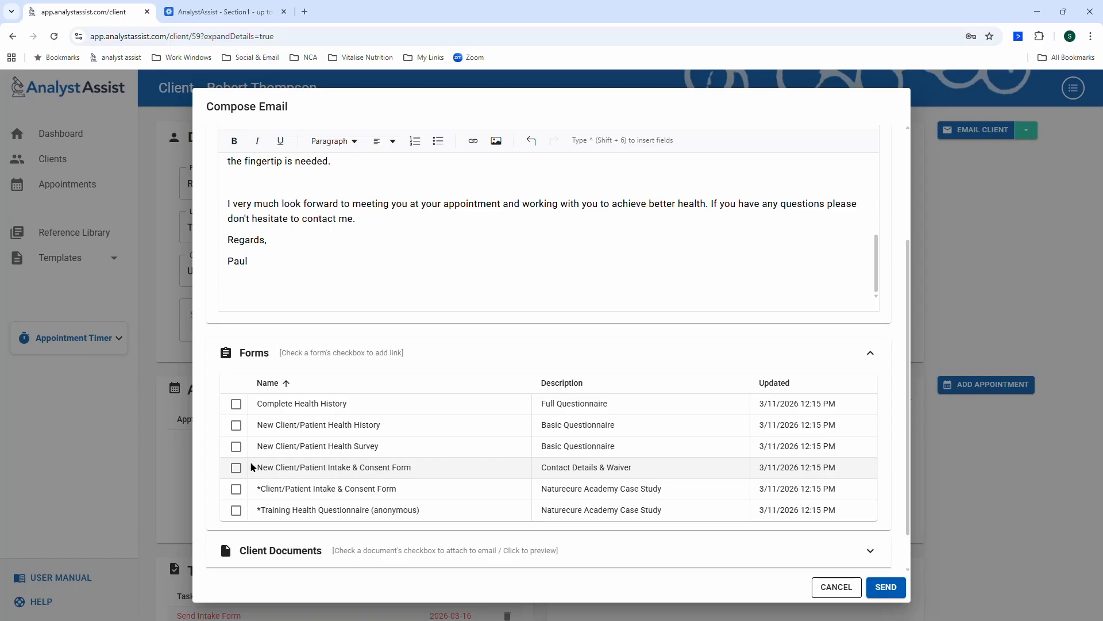
left_click(236, 467)
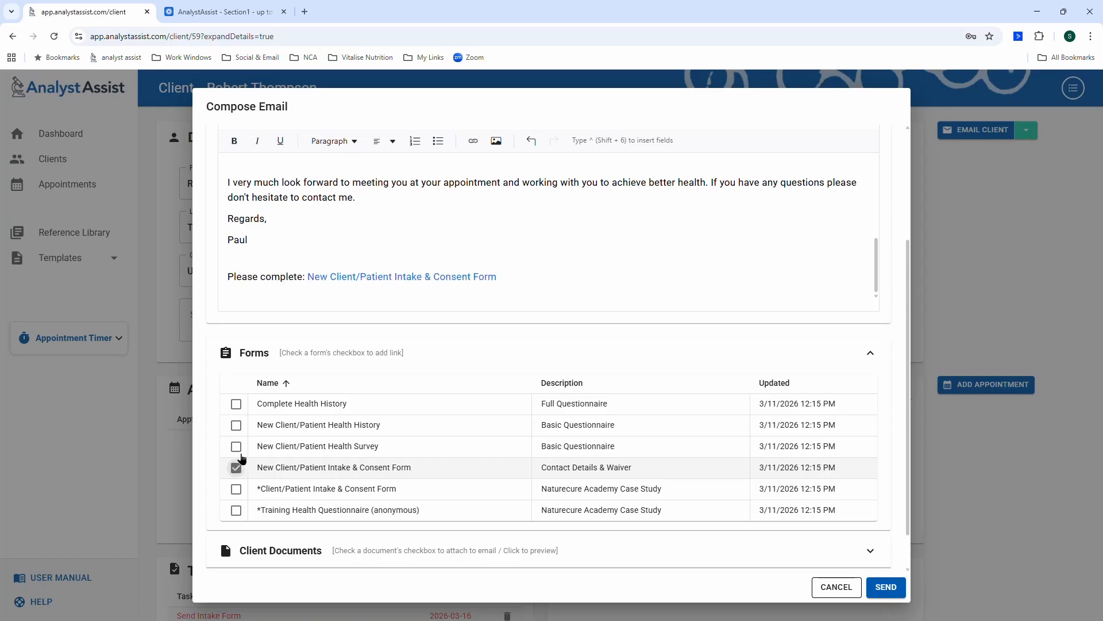
left_click(236, 446)
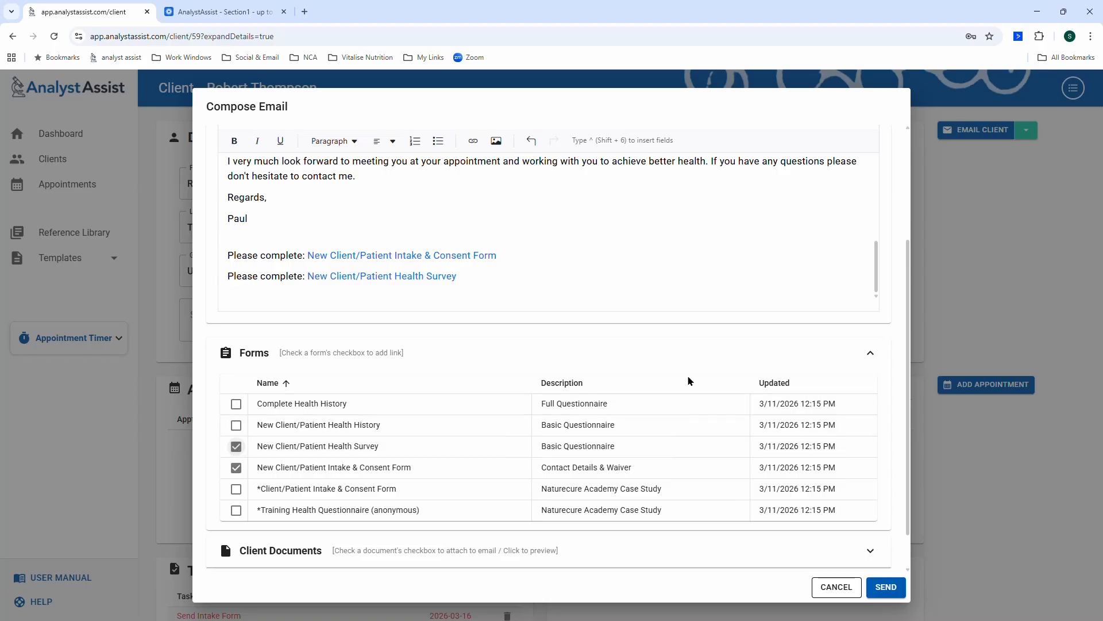
left_click(785, 357)
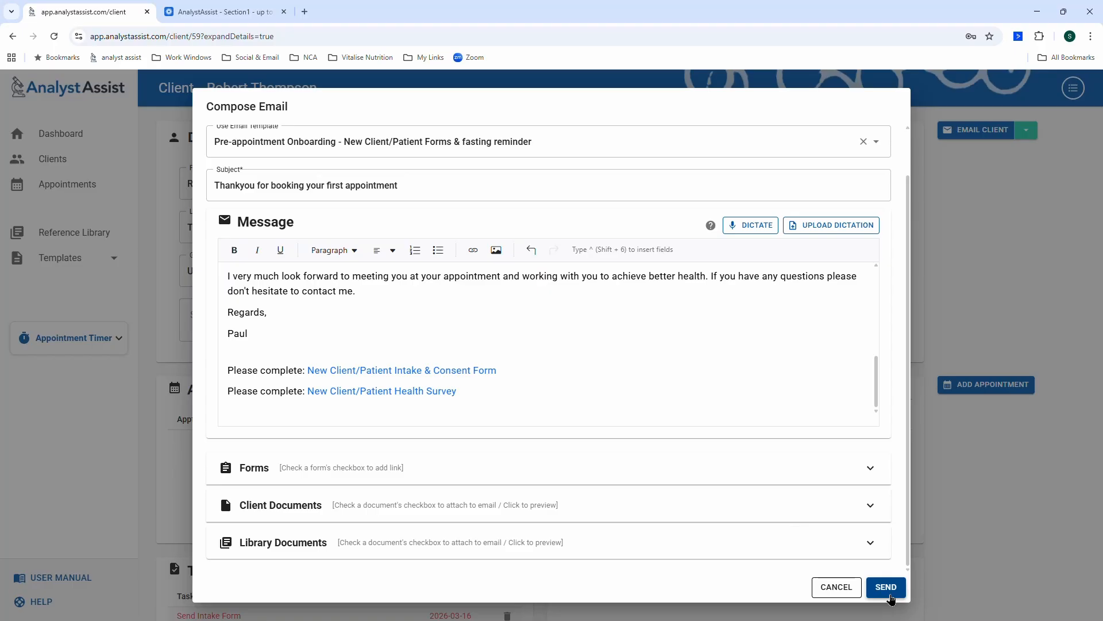
- Send the onboarding email and scroll down to Client Notes and the Client Document Folder
left_click(886, 587)
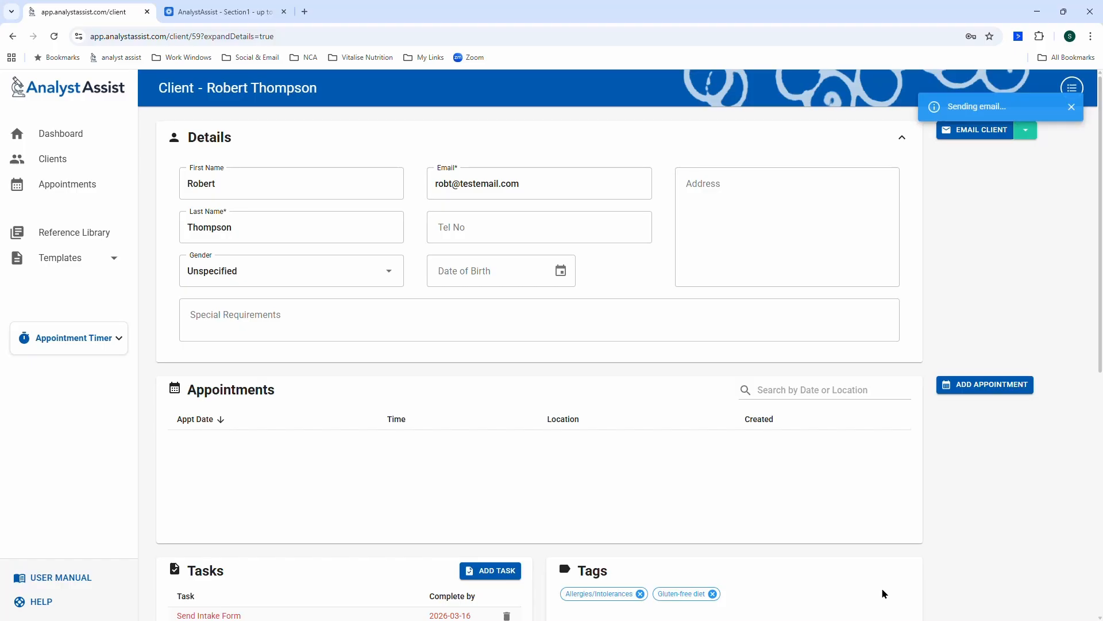
scroll(595, 431, "down", 5)
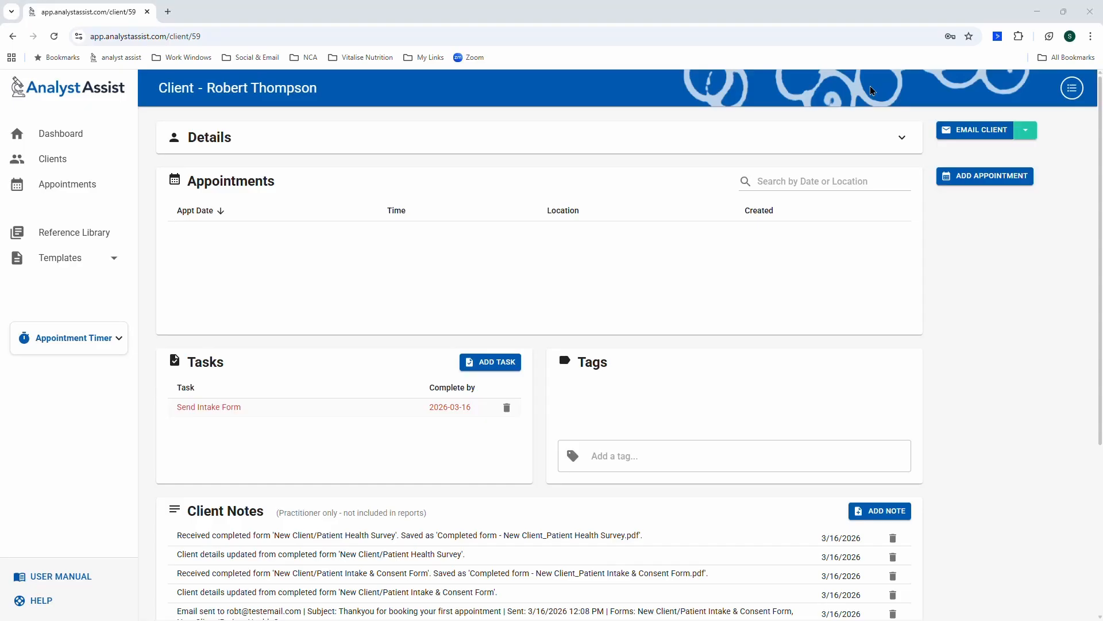
scroll(652, 304, "down", 2)
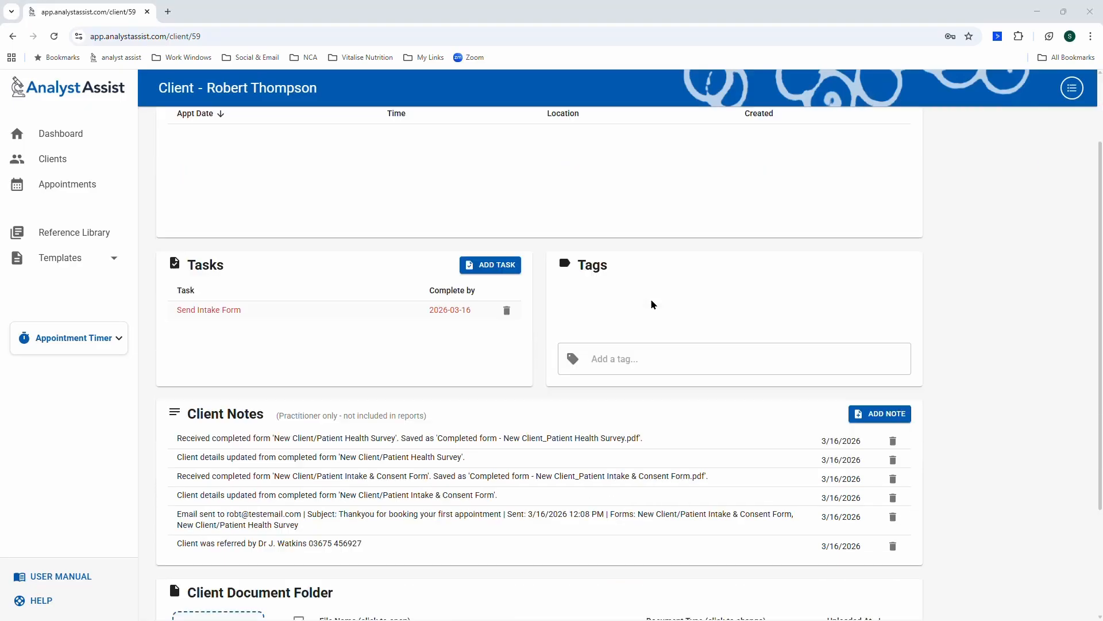
scroll(652, 304, "down", 3)
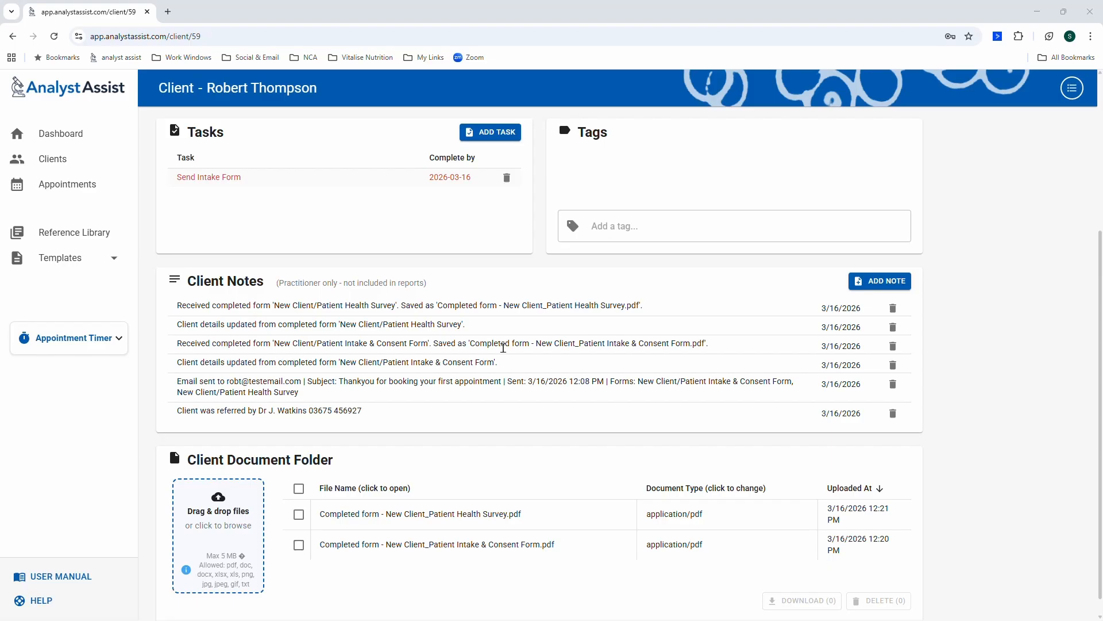
scroll(513, 380, "down", 1)
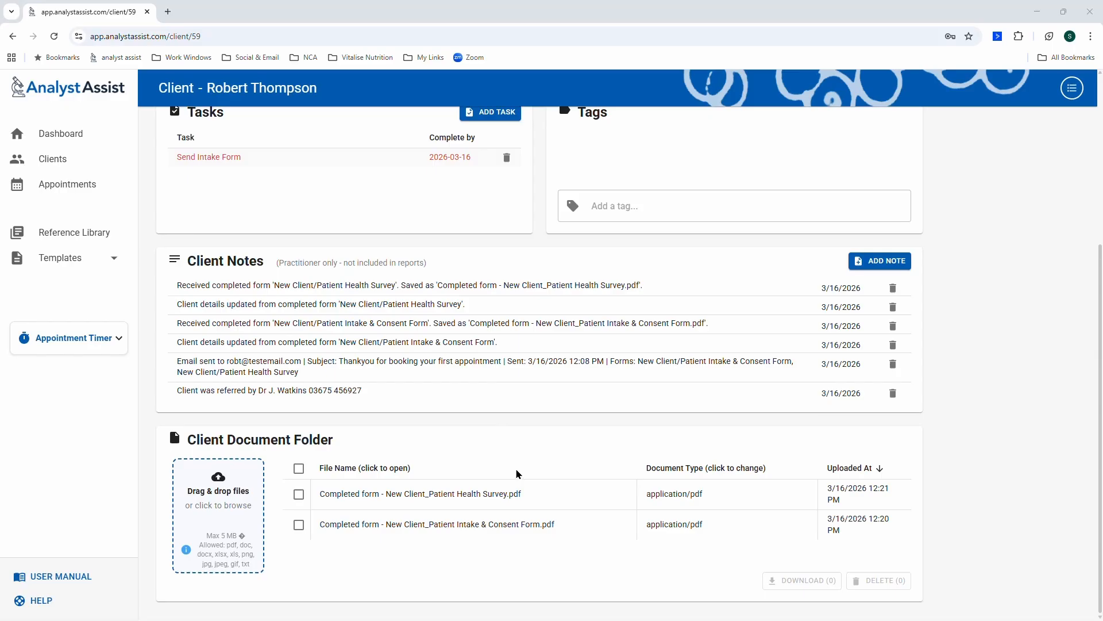
left_click(516, 532)
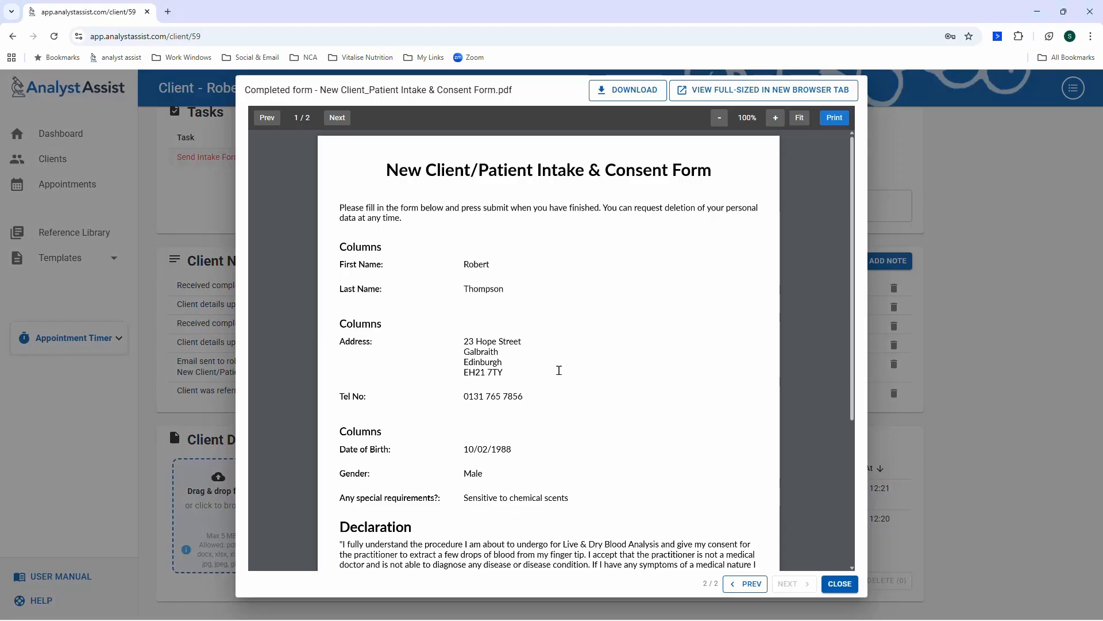
scroll(559, 370, "down", 1)
scroll(559, 370, "down", 3)
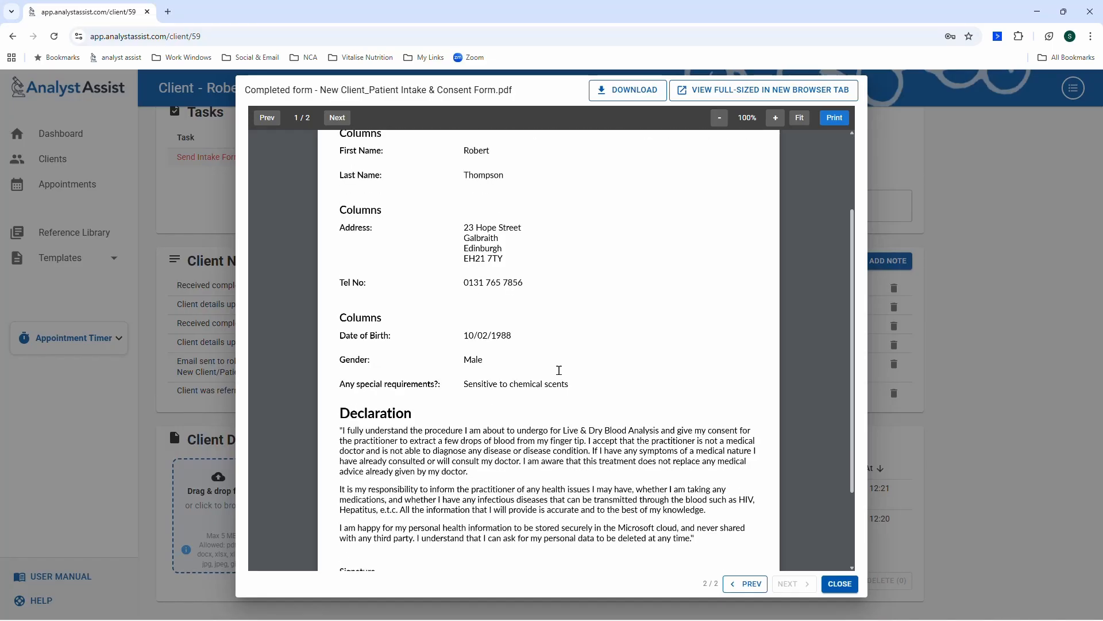
scroll(559, 370, "up", 4)
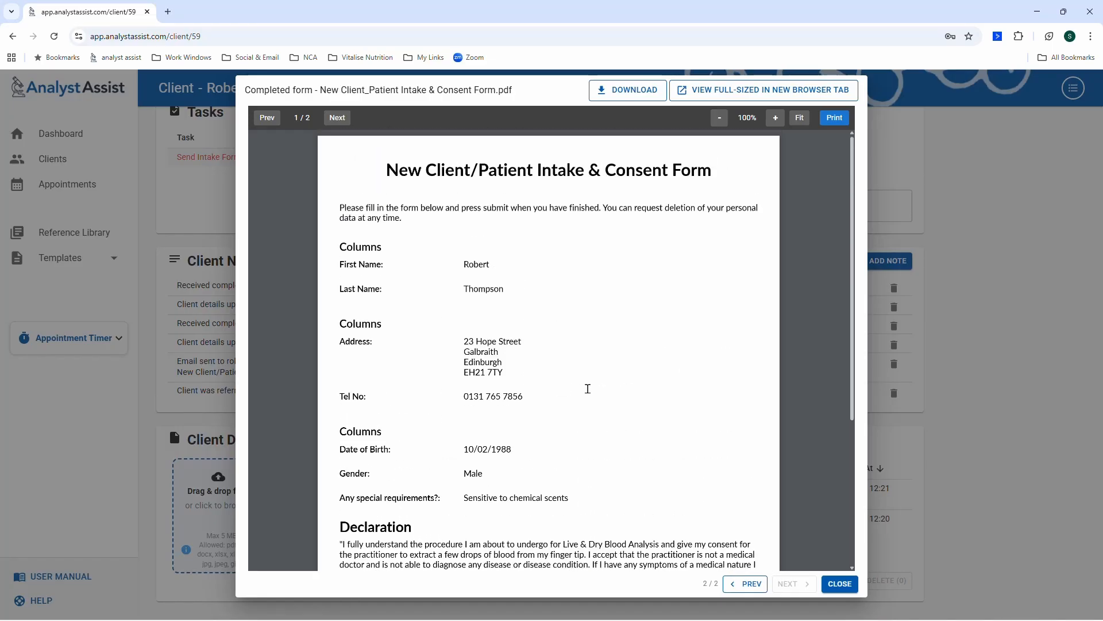
left_click(839, 584)
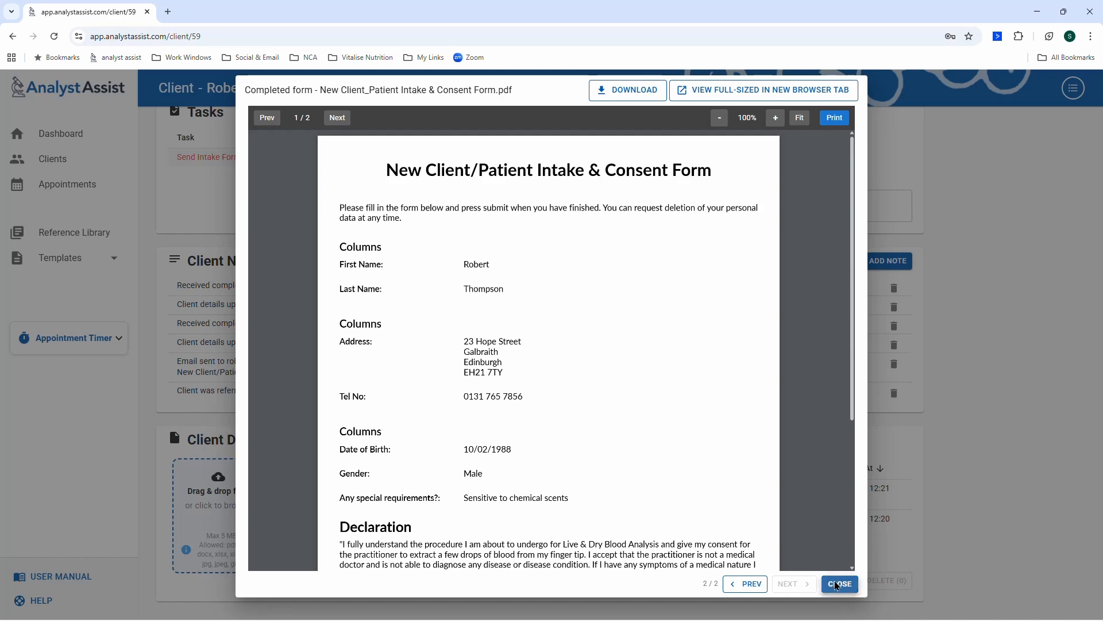
scroll(627, 446, "up", 5)
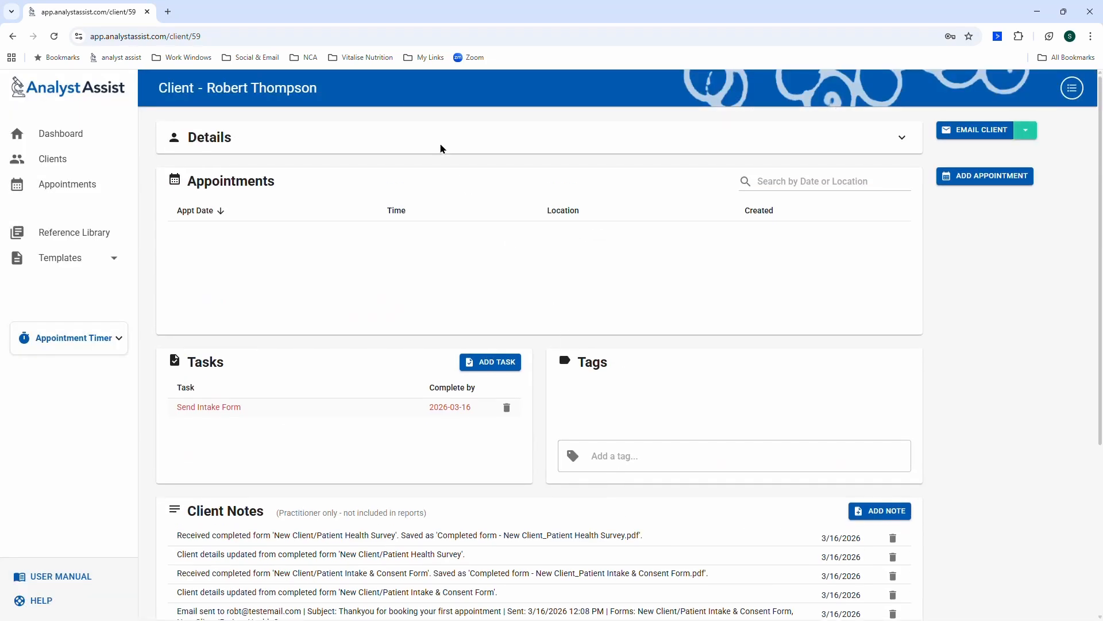
- Expand the client's Details panel to review it, then return to the Dashboard
left_click(414, 130)
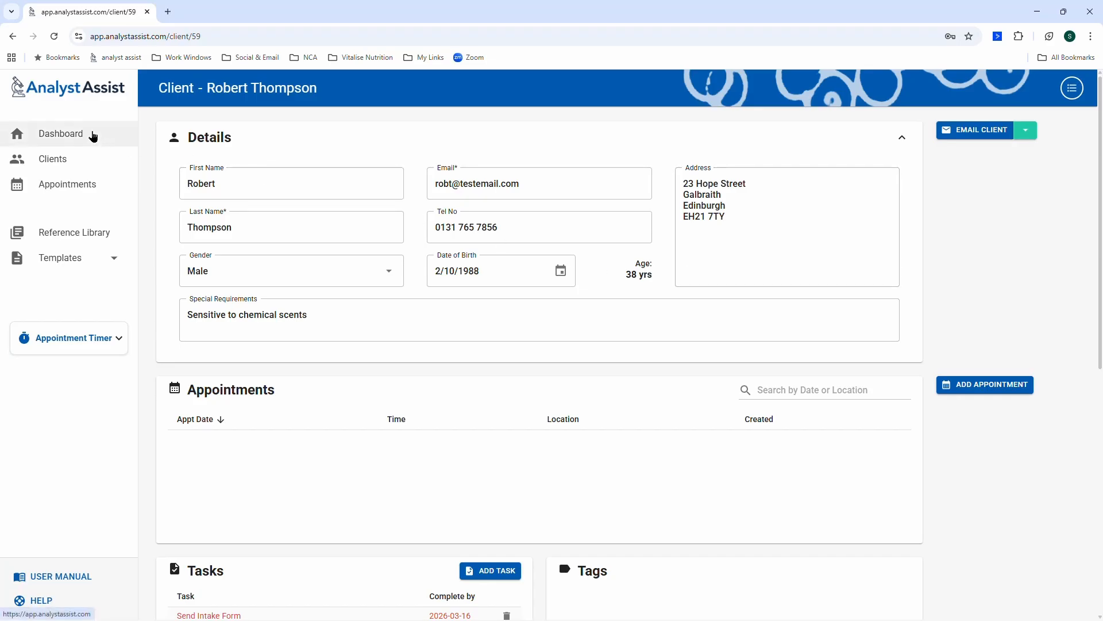
left_click(93, 136)
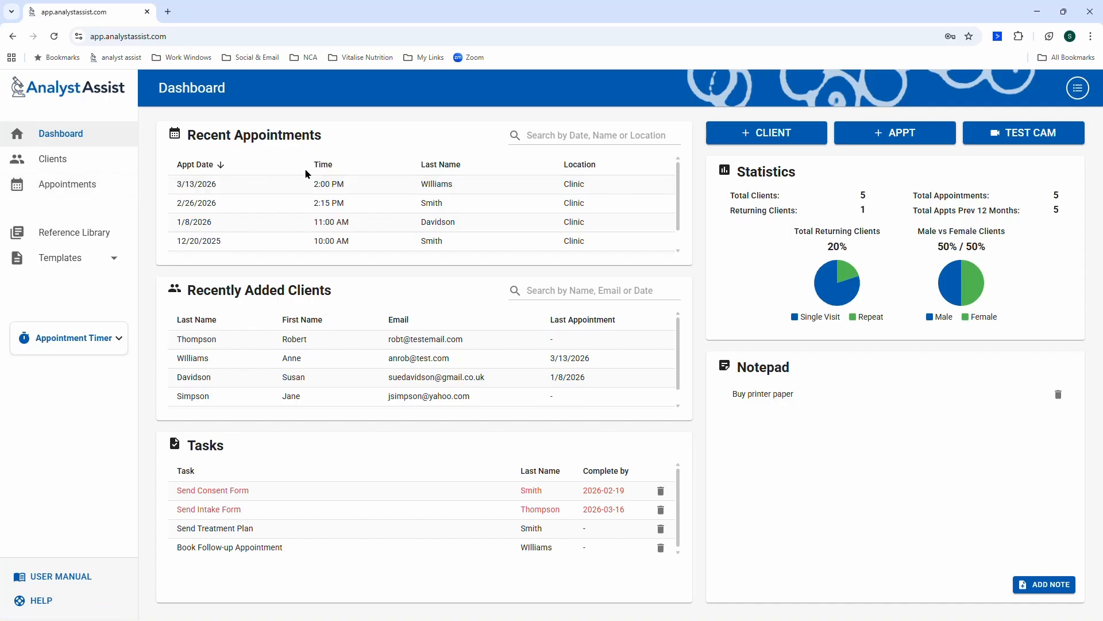
- Start a new appointment (+ APPT) and select the newly onboarded client for it
left_click(913, 131)
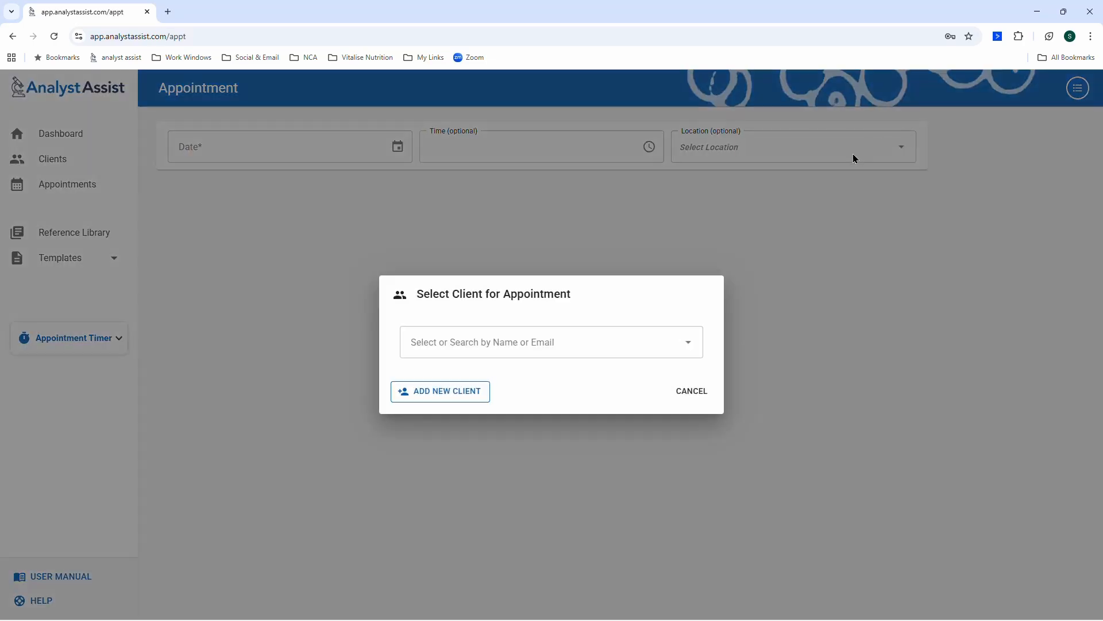
left_click(687, 343)
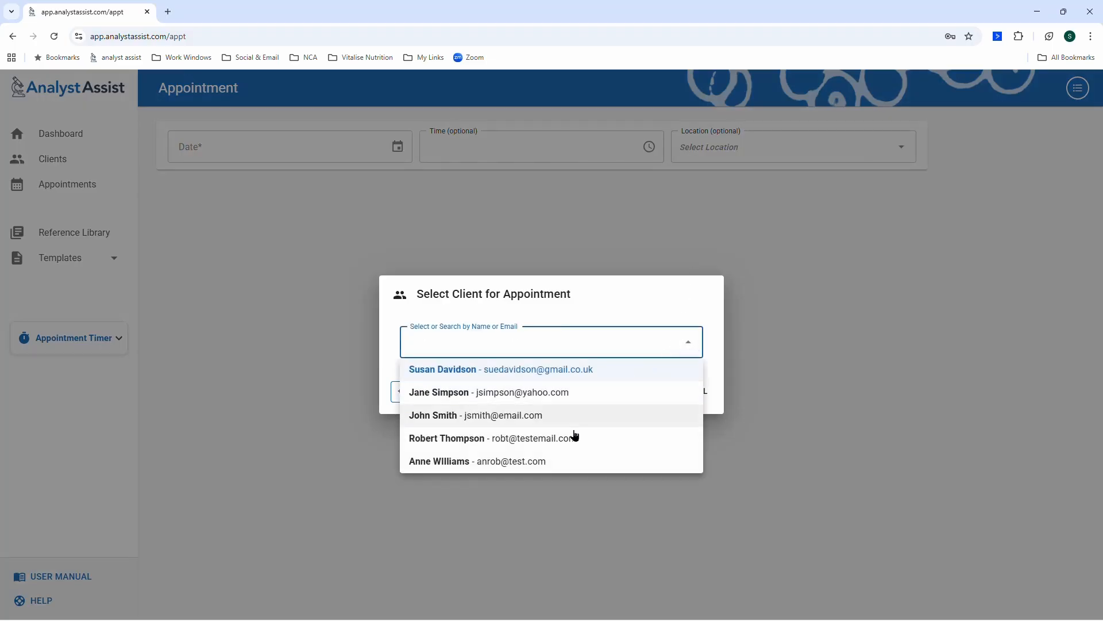
left_click(559, 439)
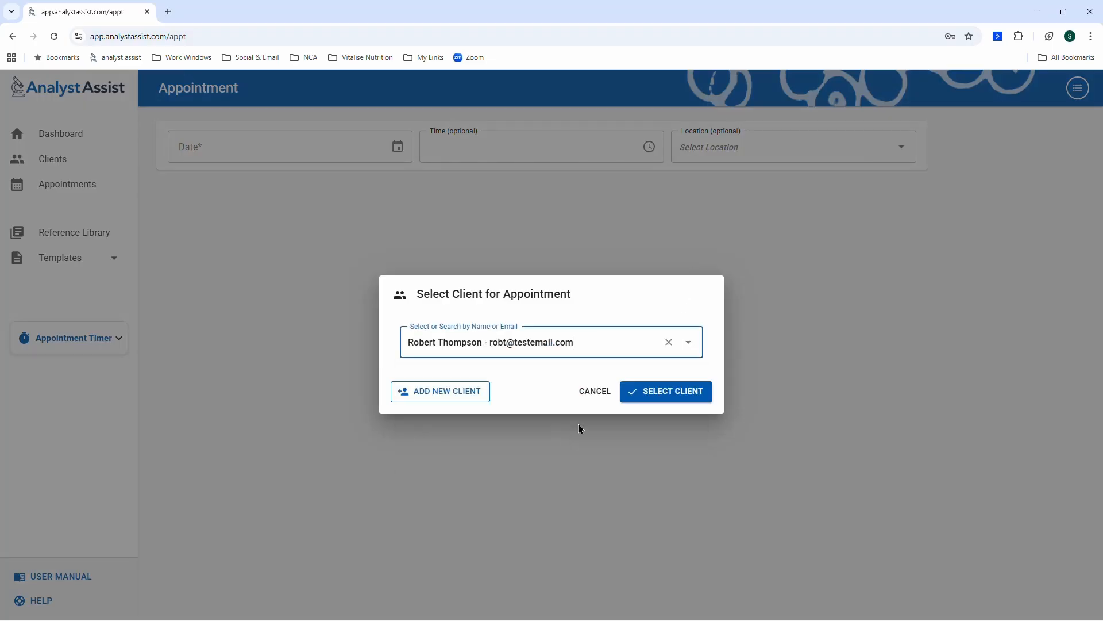
left_click(648, 393)
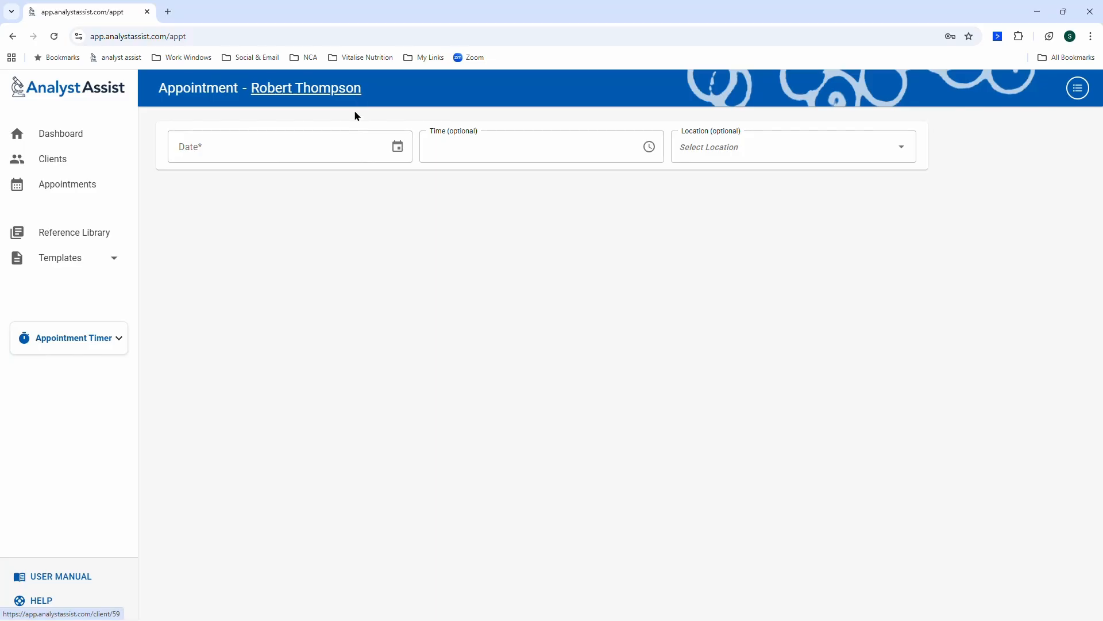
- Set the appointment date to 3/16/2026, time to 2:30 PM, and location to Clinic
left_click(399, 154)
left_click(212, 327)
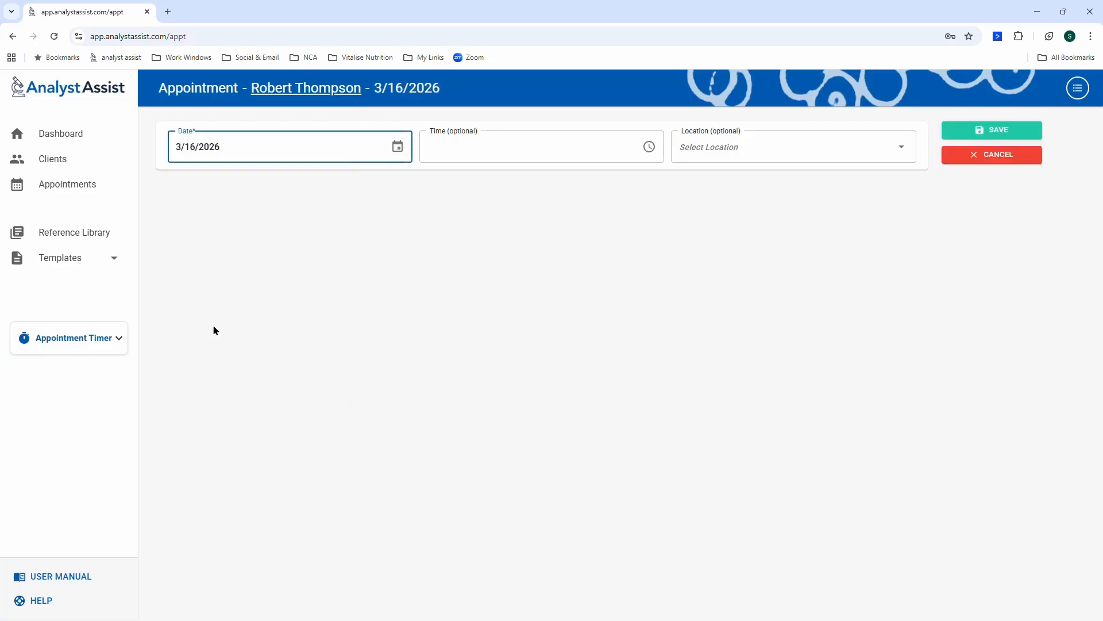
left_click(649, 147)
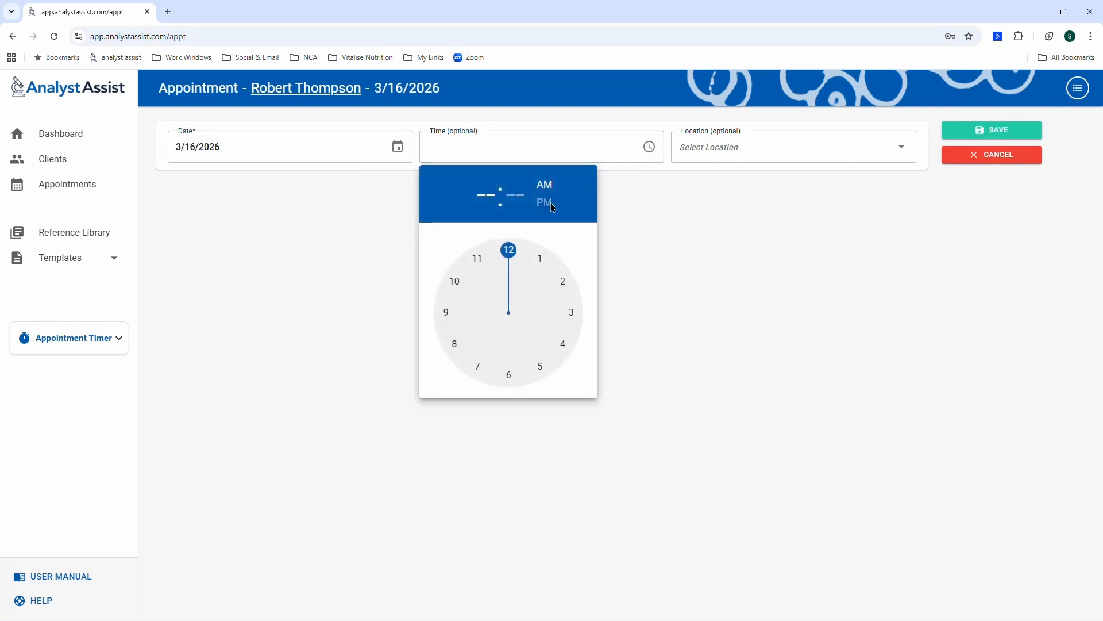
left_click(546, 204)
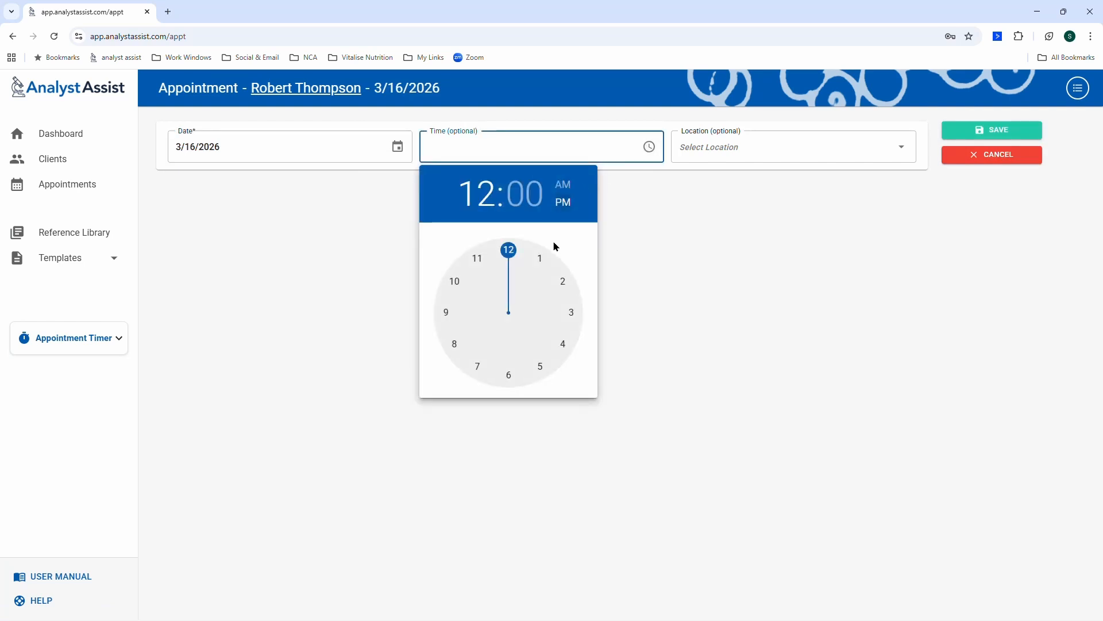
left_click(565, 284)
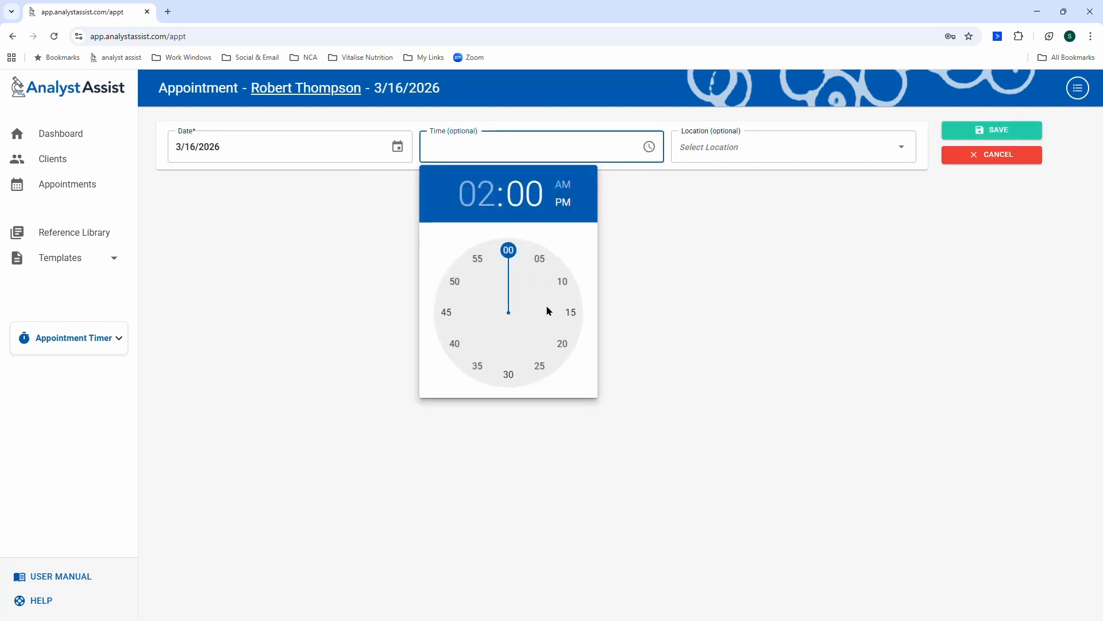
left_click(509, 382)
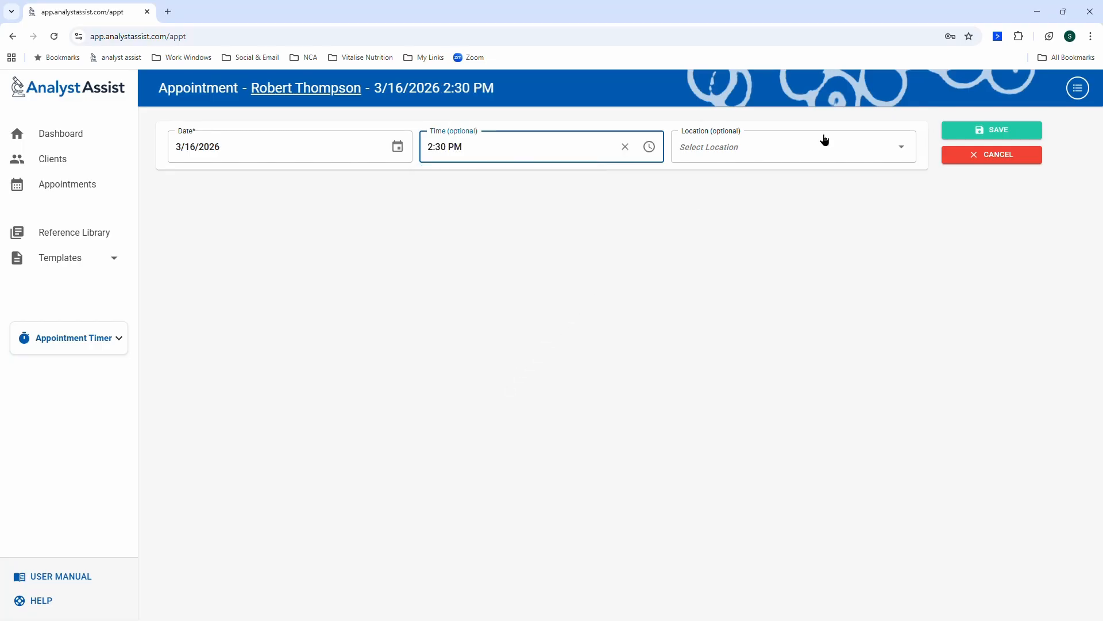
left_click(901, 147)
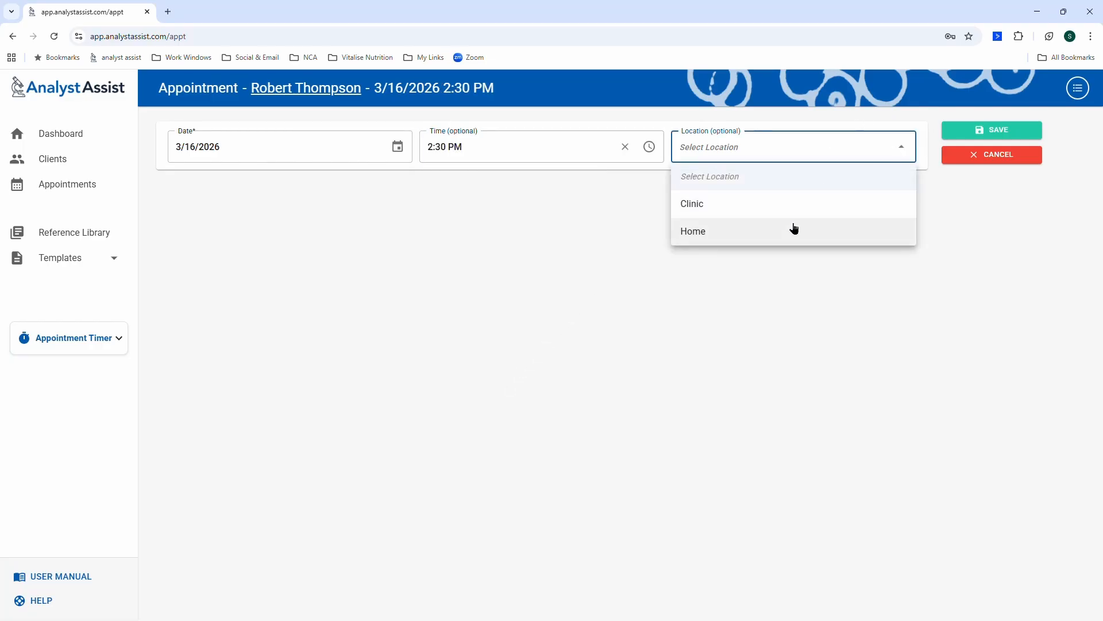
left_click(794, 214)
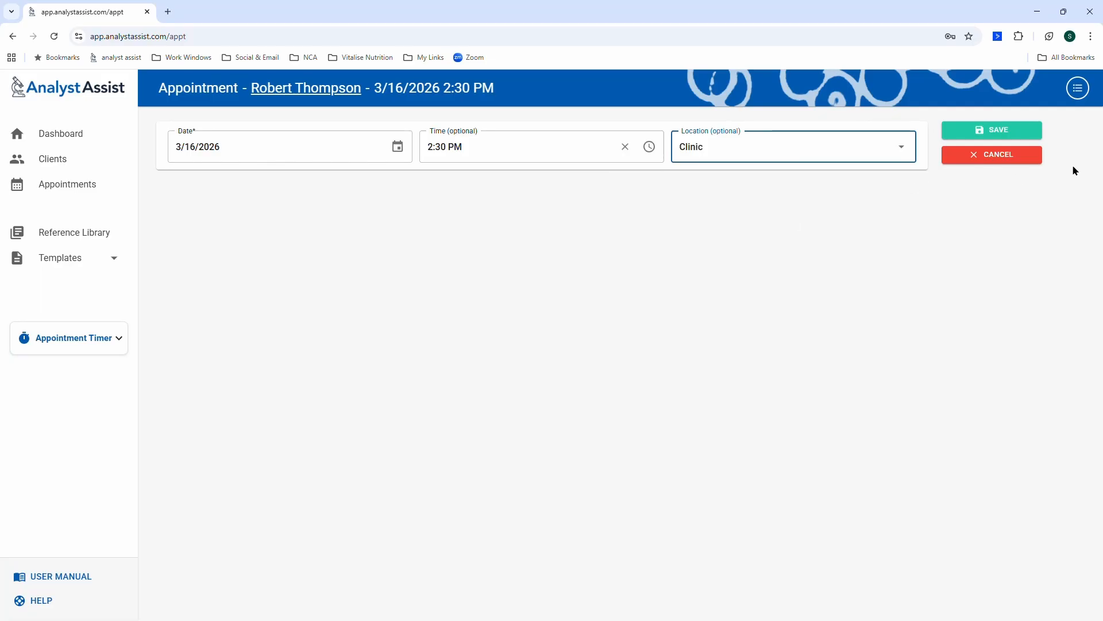
- Save the appointment and write a new note: 'Client is very knowledgeable about their condition'
left_click(1021, 133)
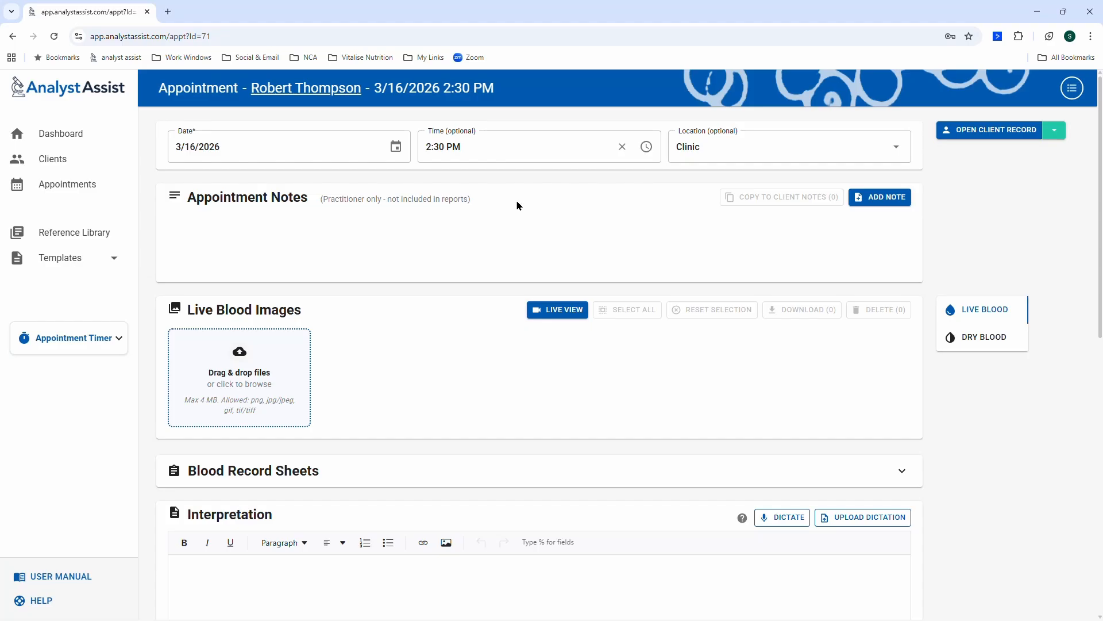
left_click(876, 203)
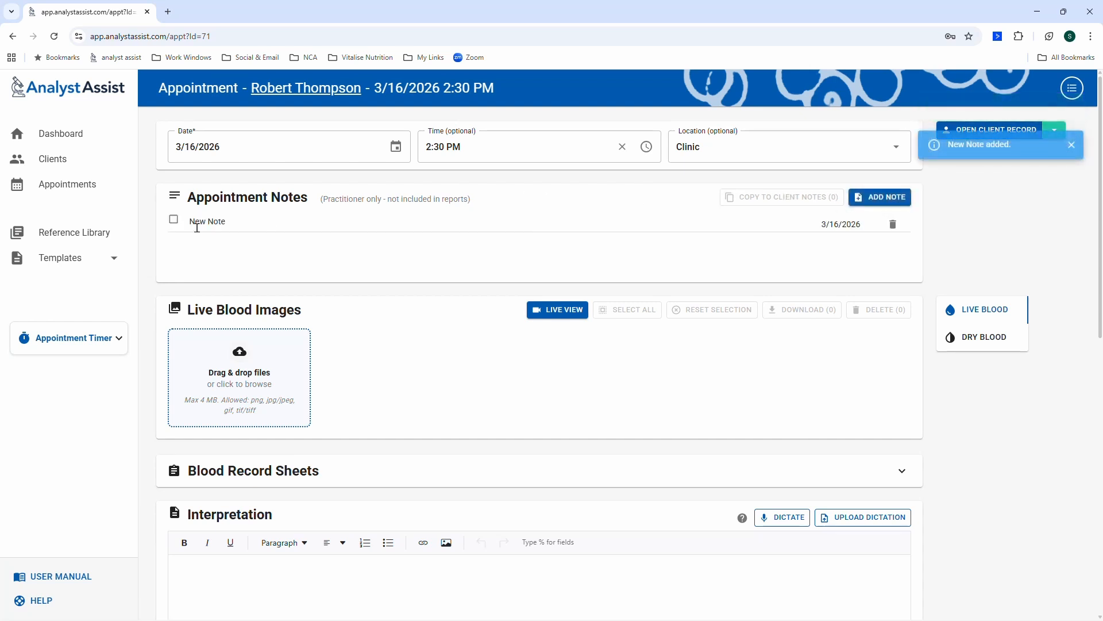
mouse_move(203, 222)
left_mouse_down()
mouse_move(234, 221)
mouse_move(192, 224)
left_mouse_up()
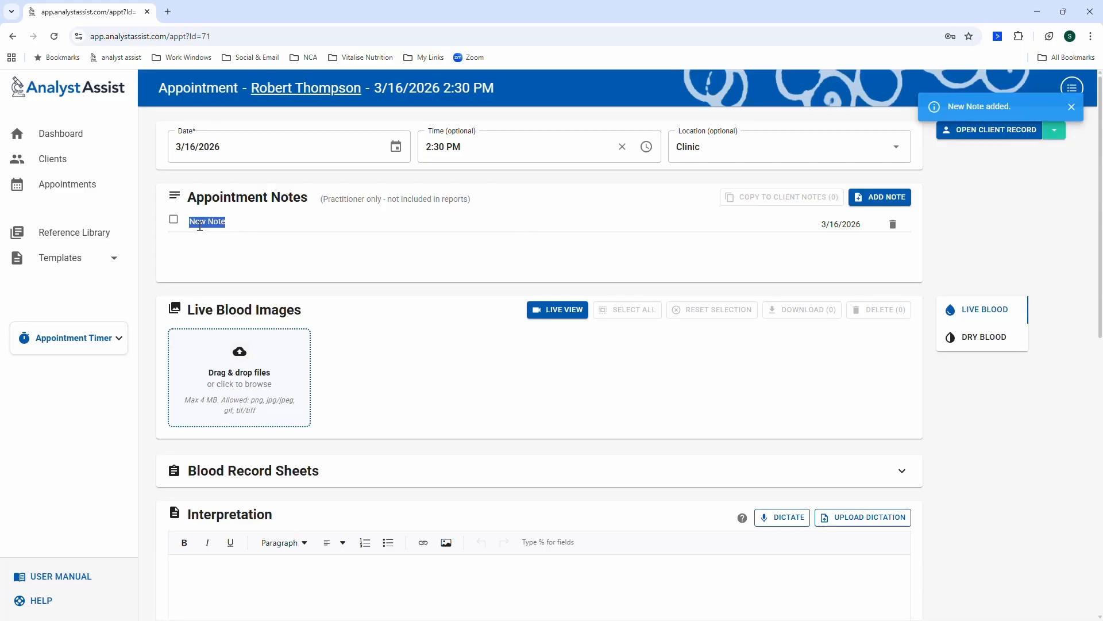
type("Client")
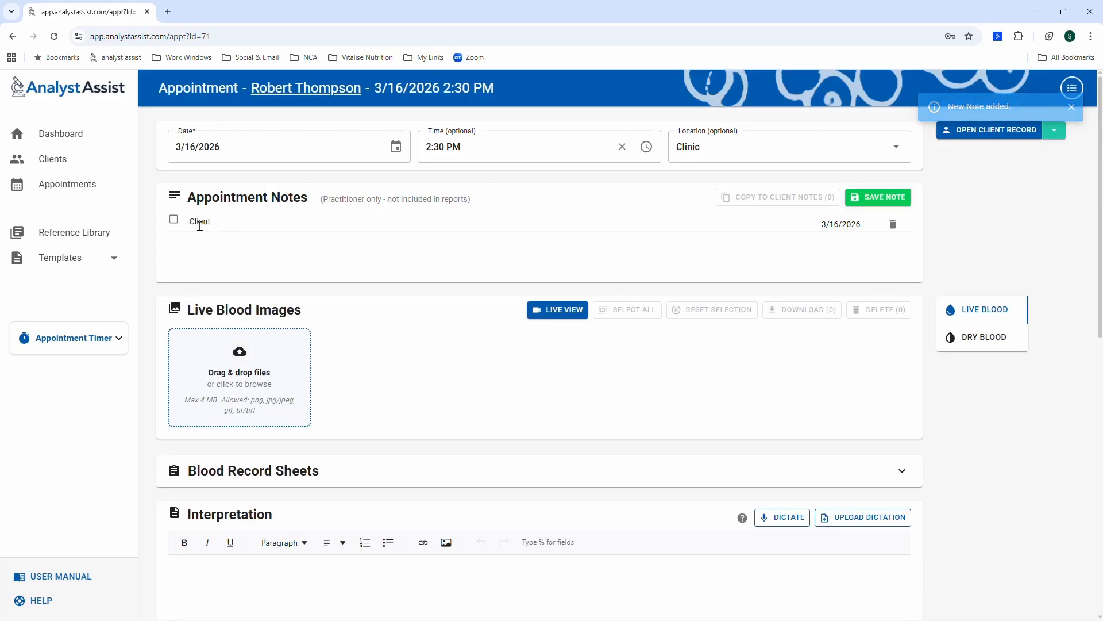
type(" is")
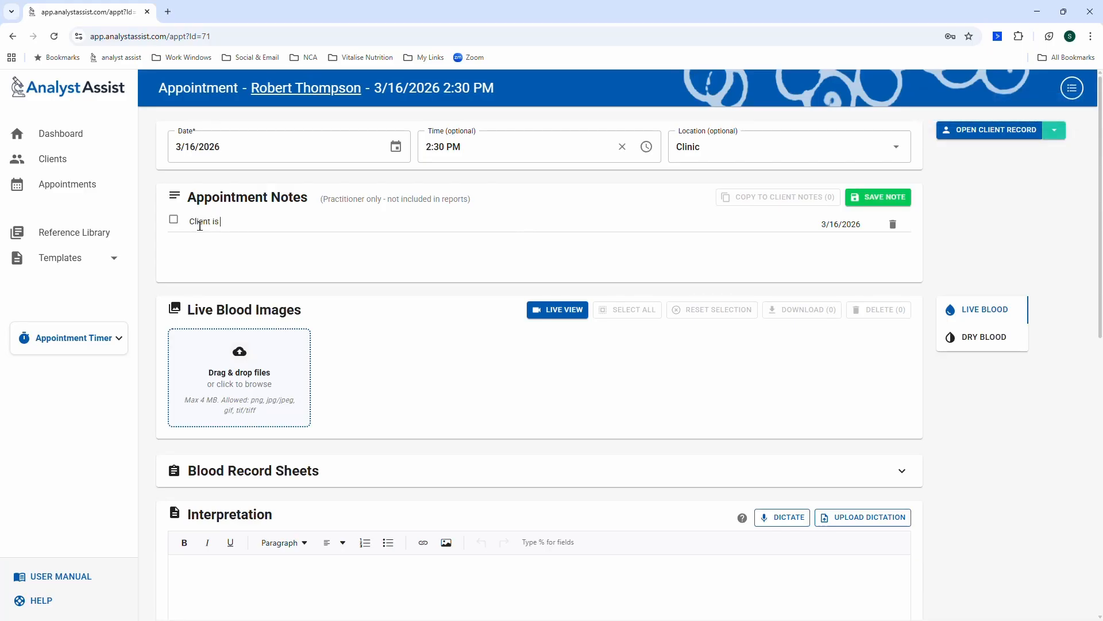
type(" very knowledgeable about their c")
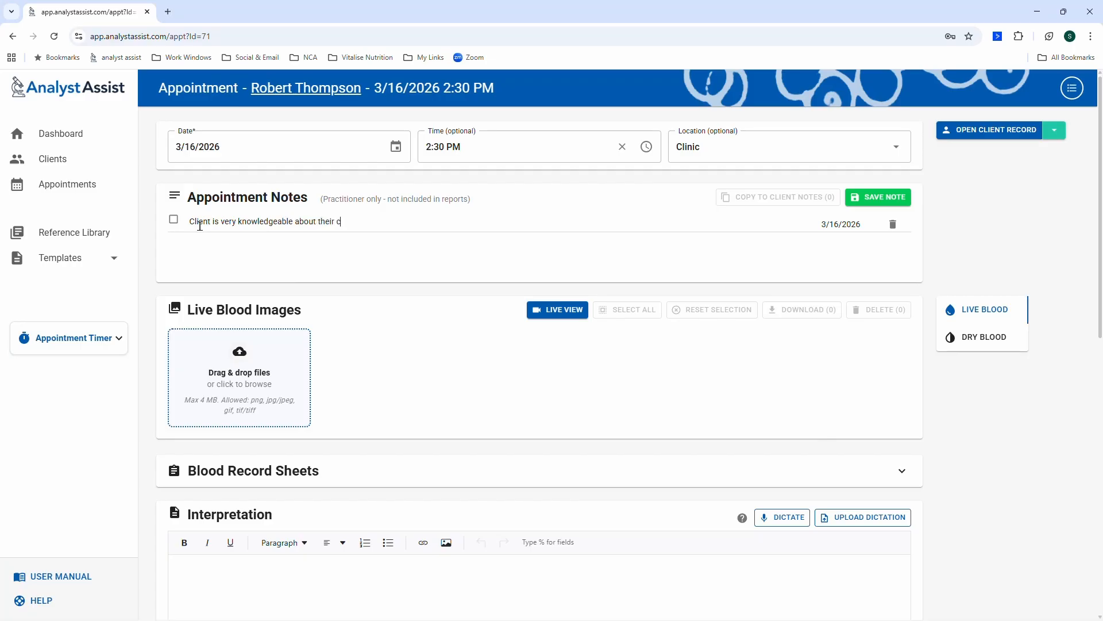
type("ondition")
- Save the note and copy it to the client's notes
left_click(879, 197)
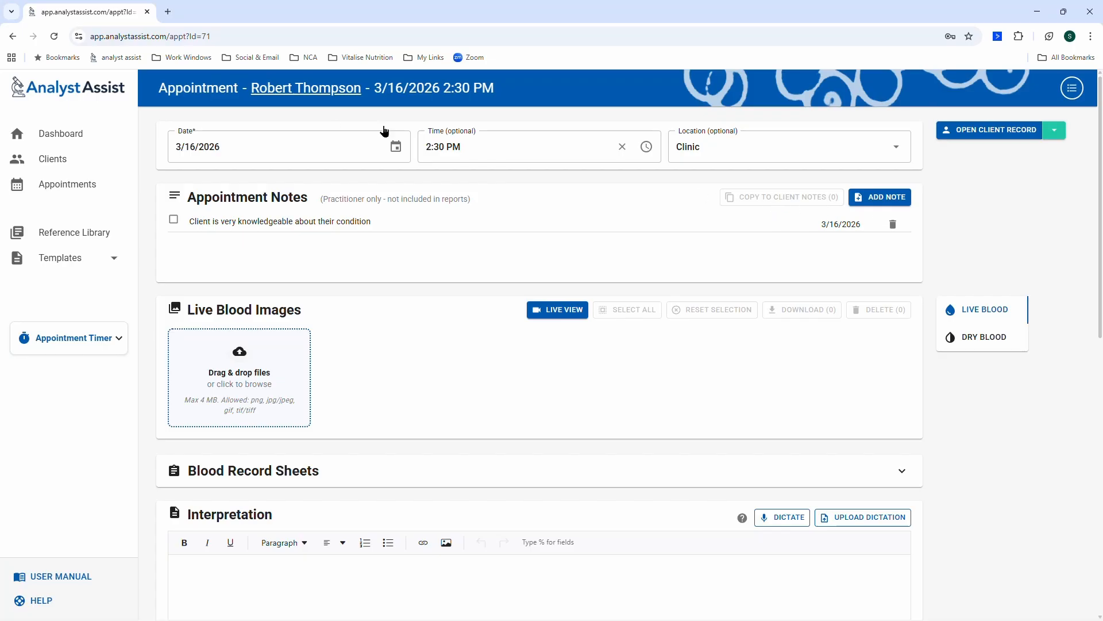
left_click(173, 219)
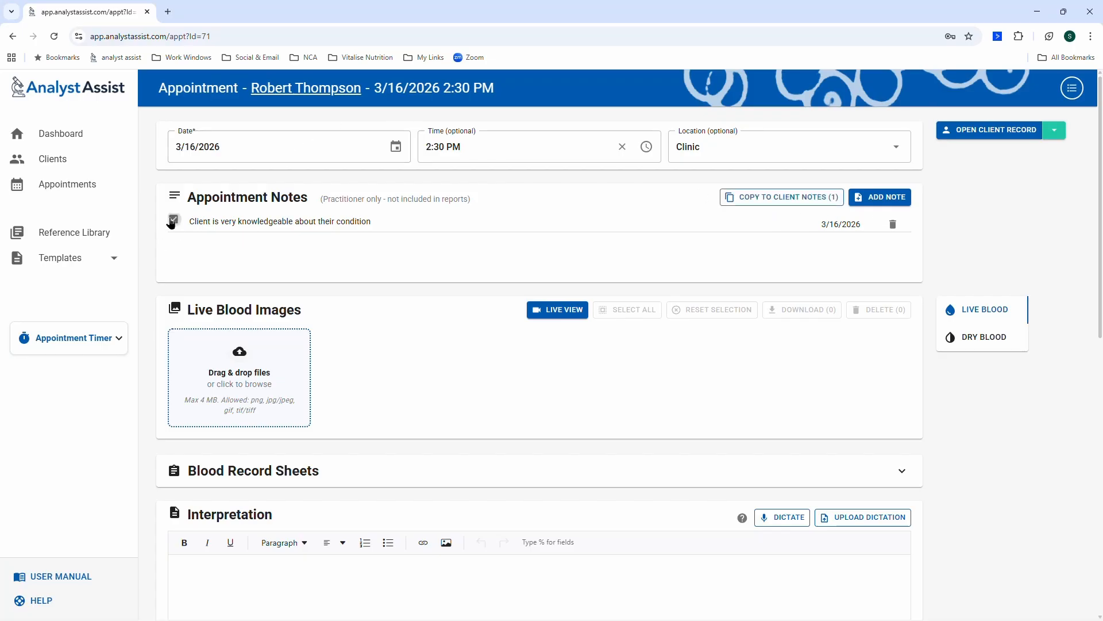
left_click(787, 198)
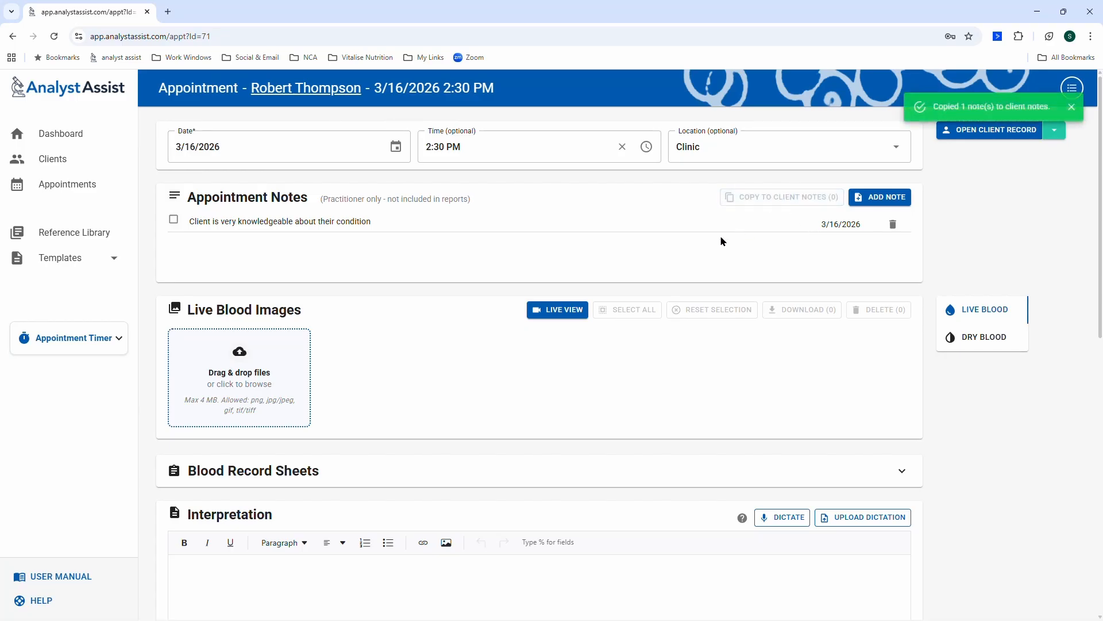
- Upload the four images IMG_0403.JPG to IMG_0406.JPG under the Dry Blood tab
scroll(661, 284, "down", 1)
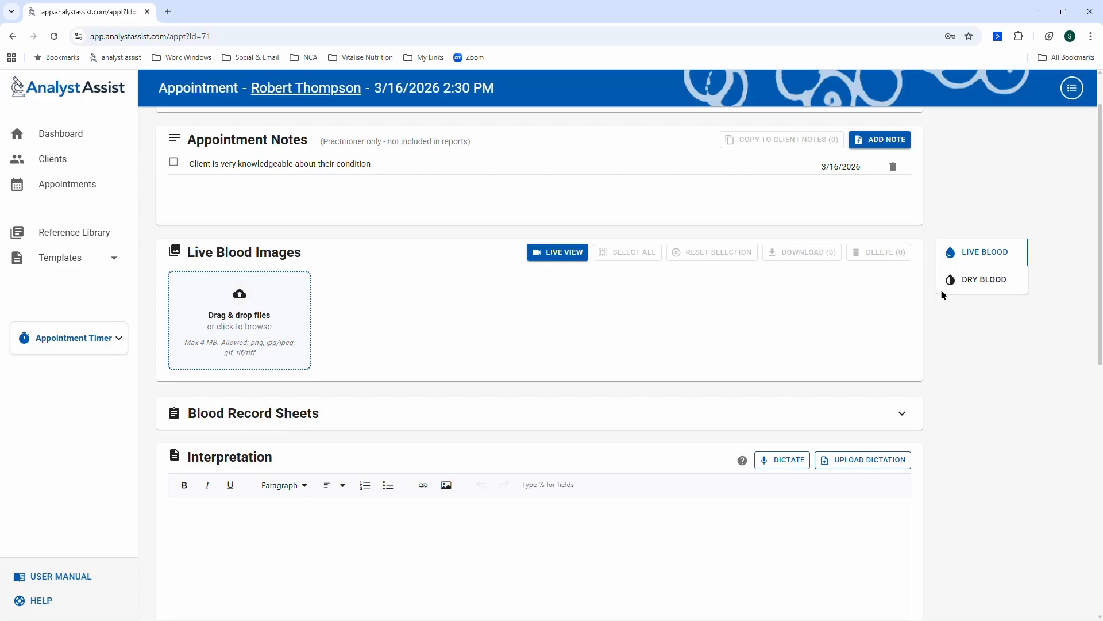
left_click(981, 281)
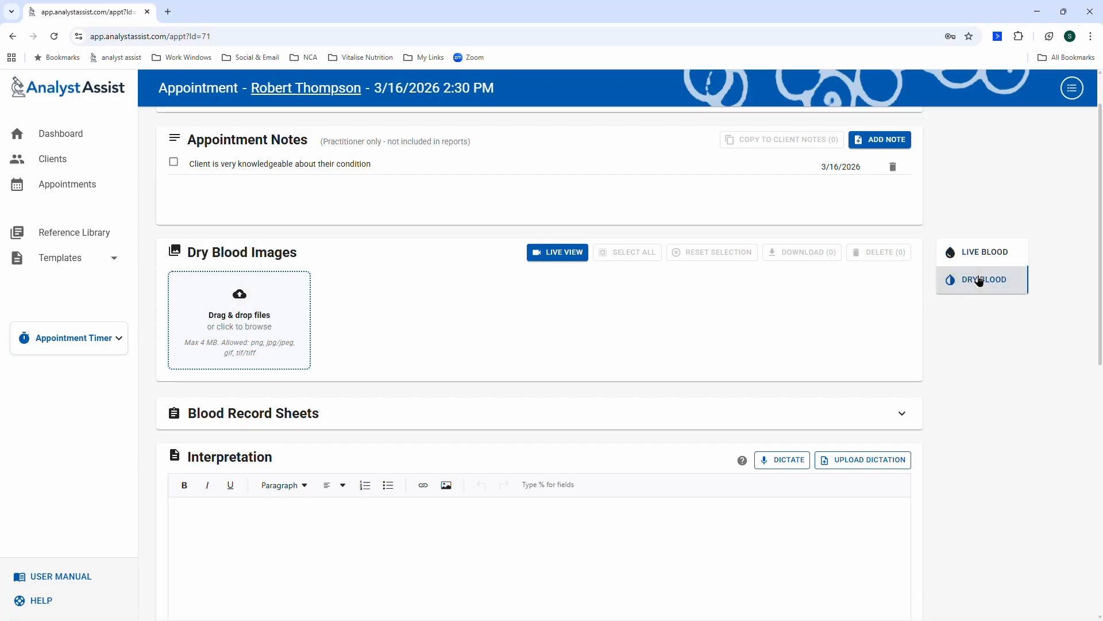
left_click(980, 259)
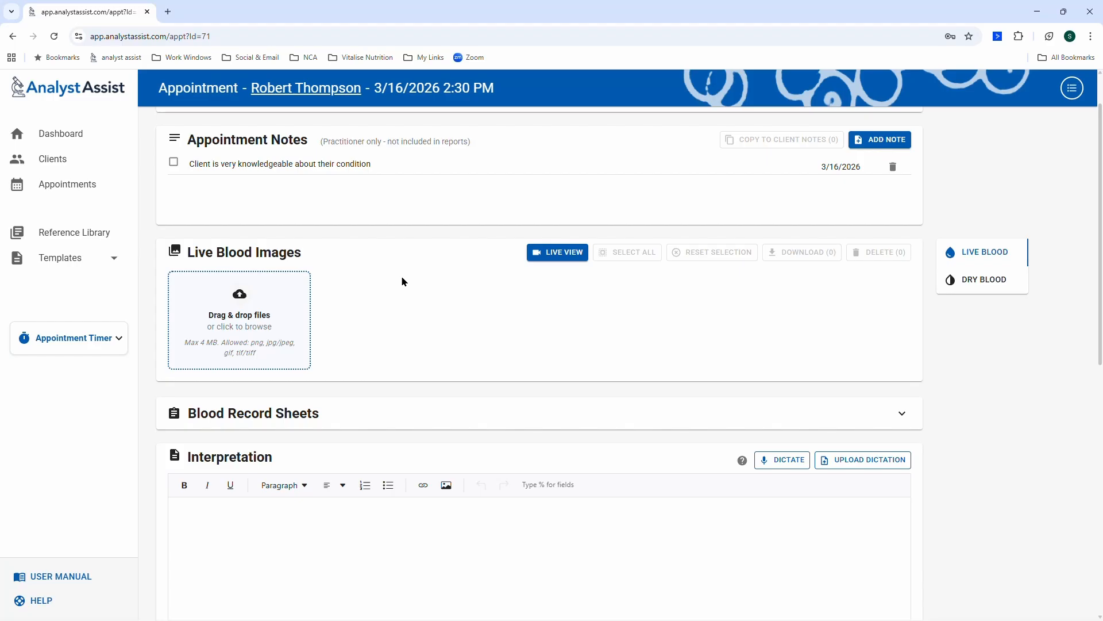
left_click(980, 282)
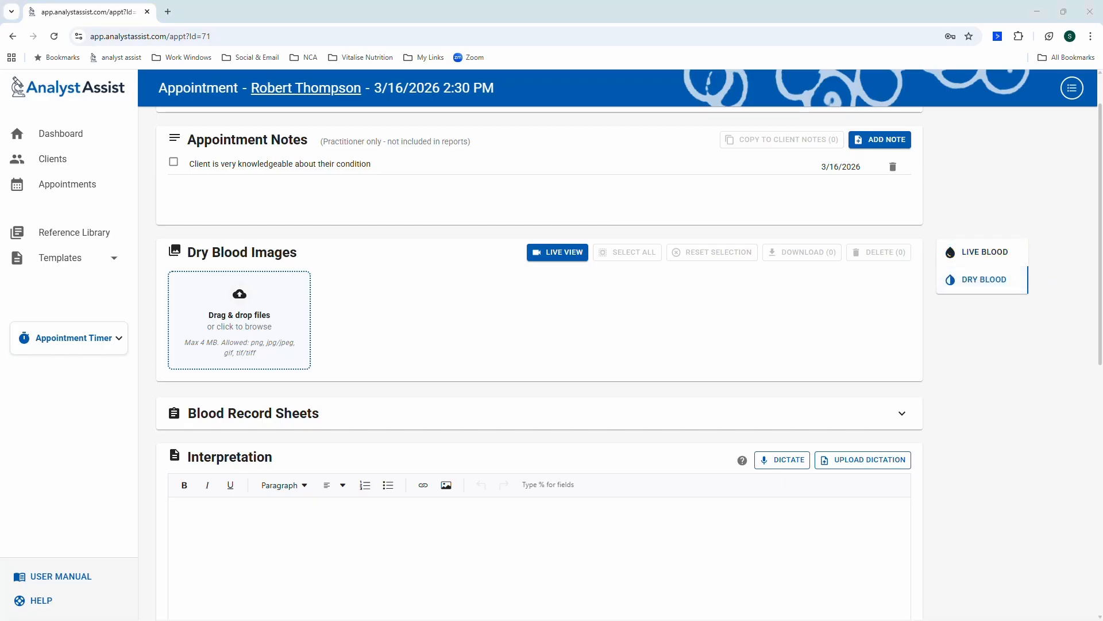
left_click_drag(1102, 111, 244, 324)
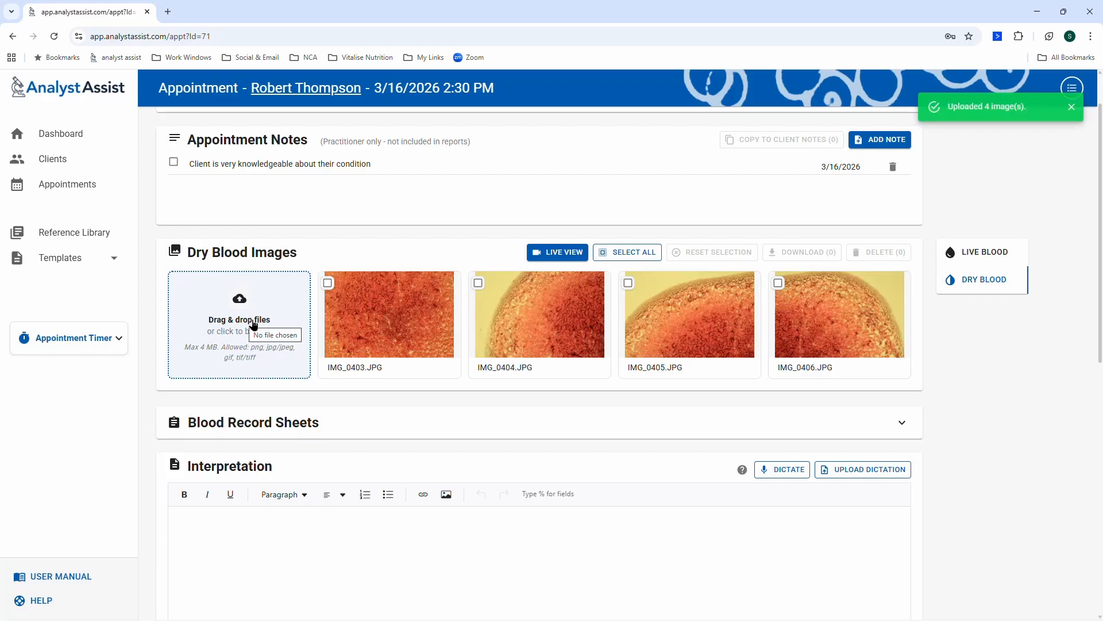
mouse_move(357, 284)
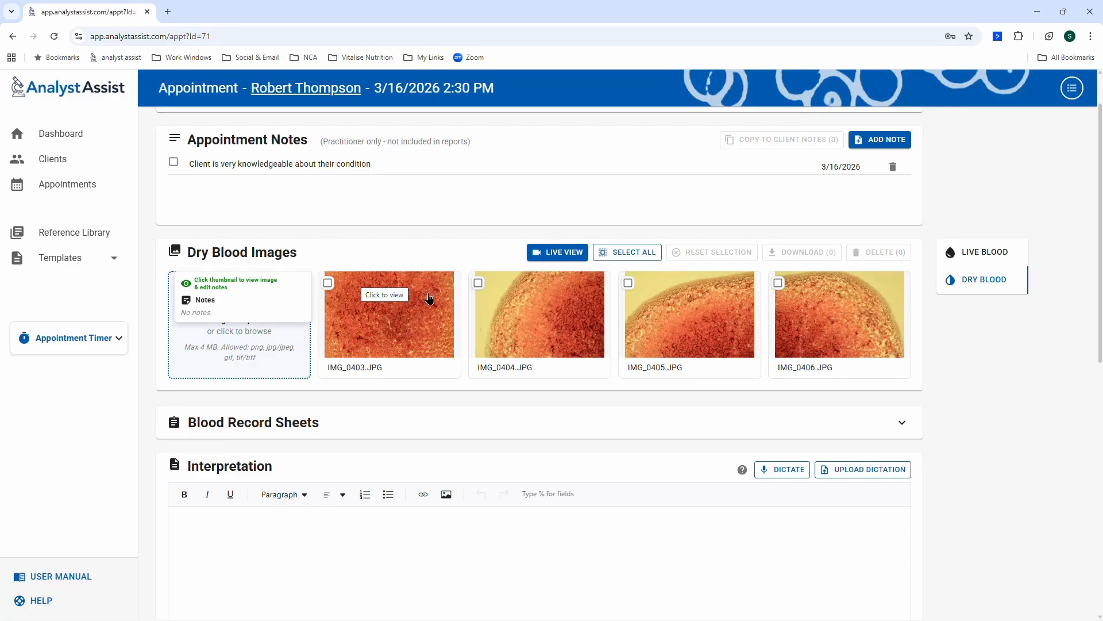
left_click(547, 323)
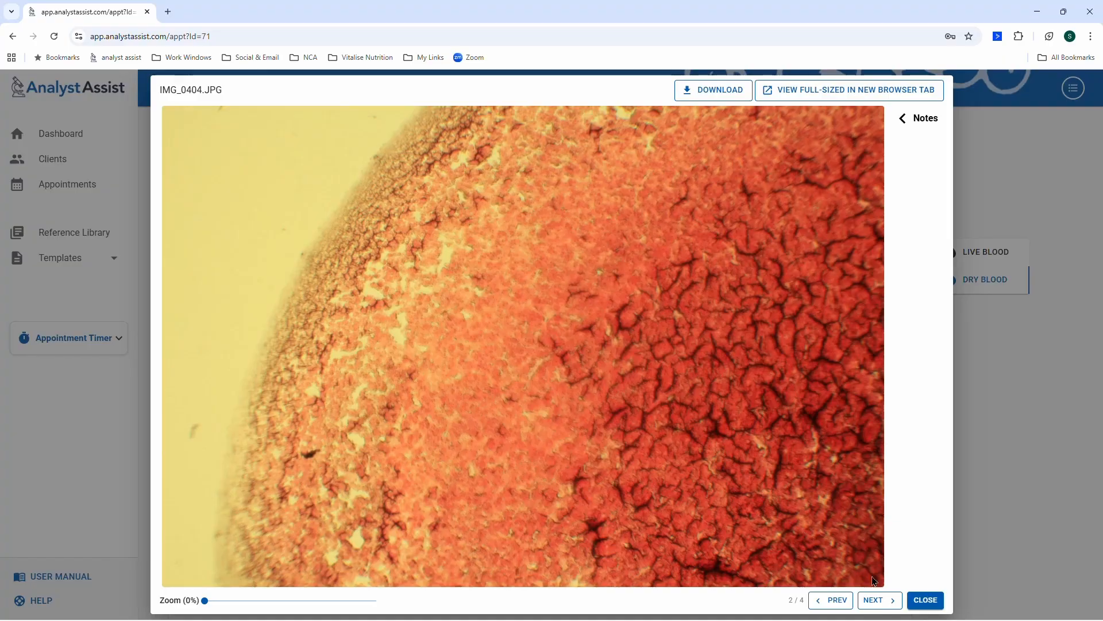
left_click(884, 603)
left_click(884, 604)
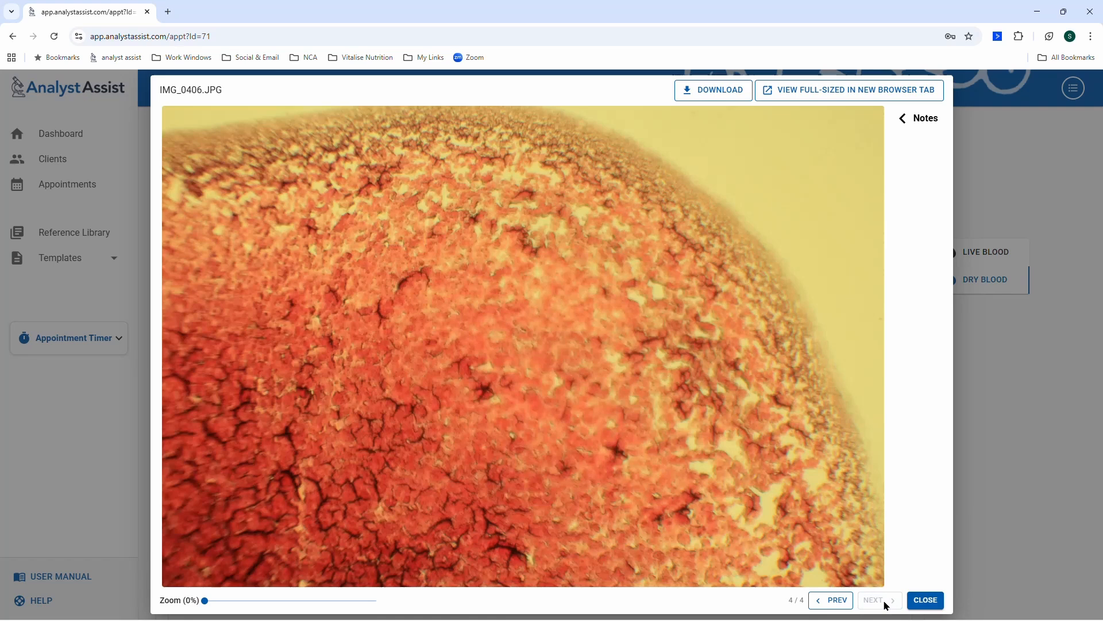
left_click(922, 600)
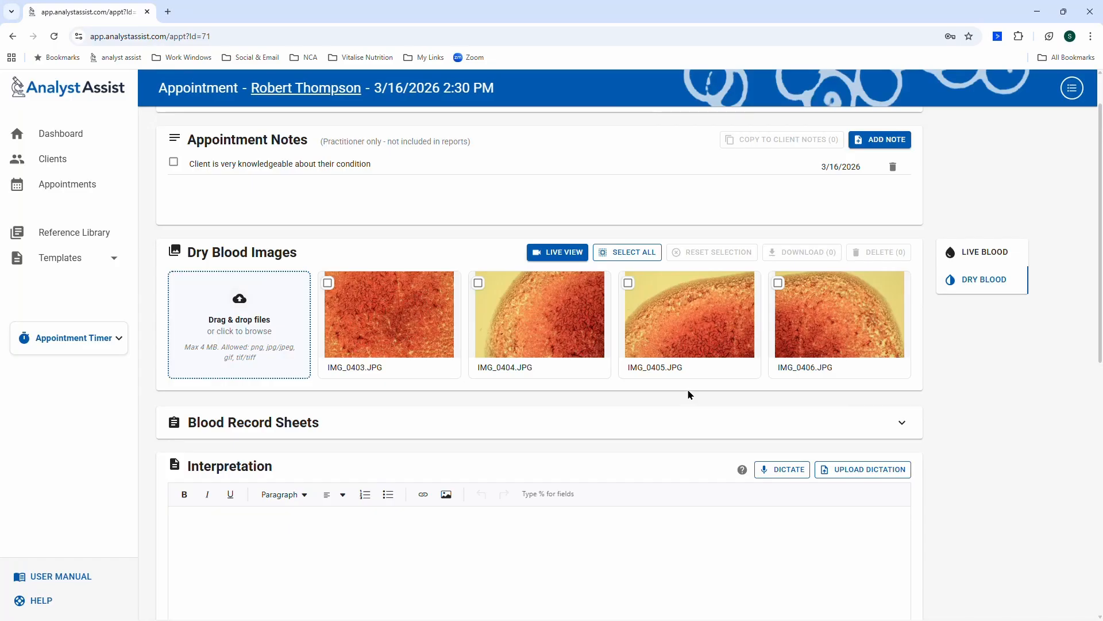
- Open Live View on the Live Blood tab and allow the site to use the camera
left_click(984, 253)
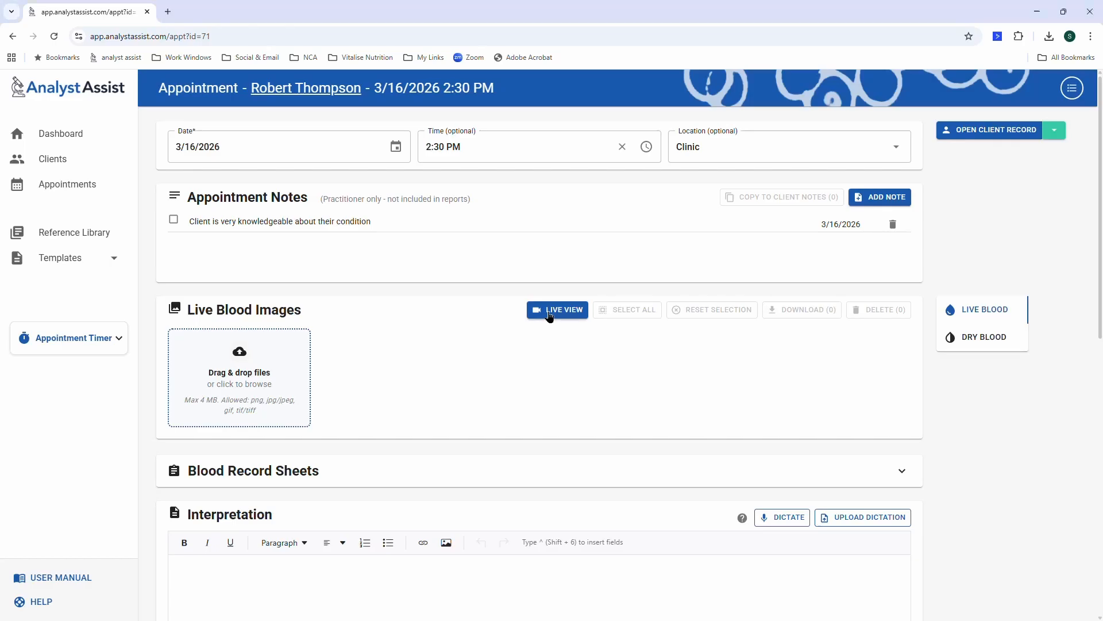
left_click(549, 314)
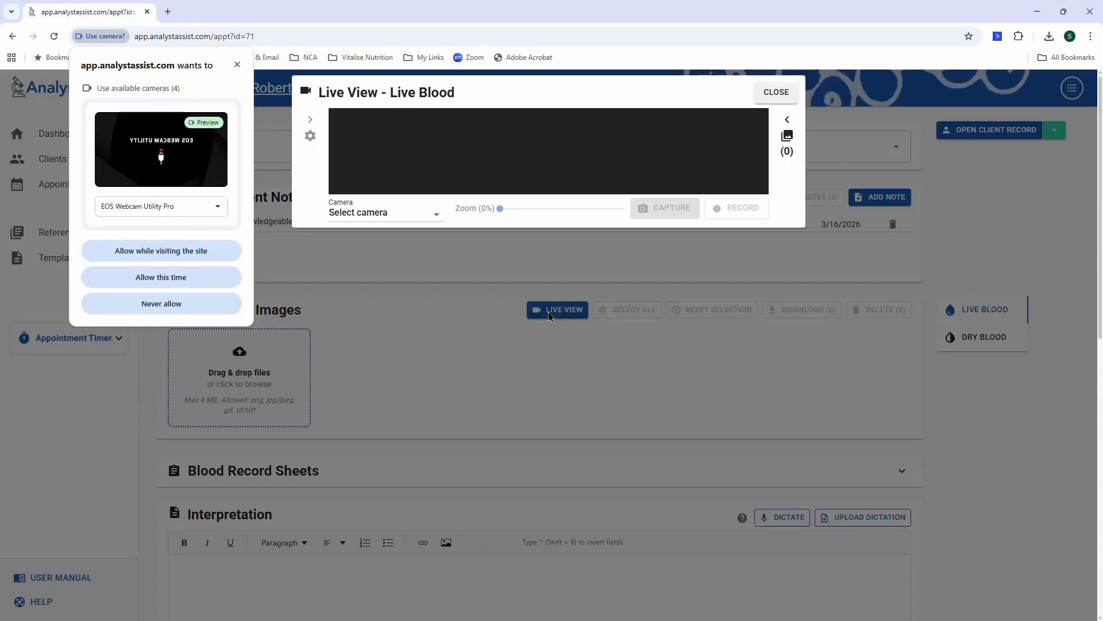
left_click(166, 249)
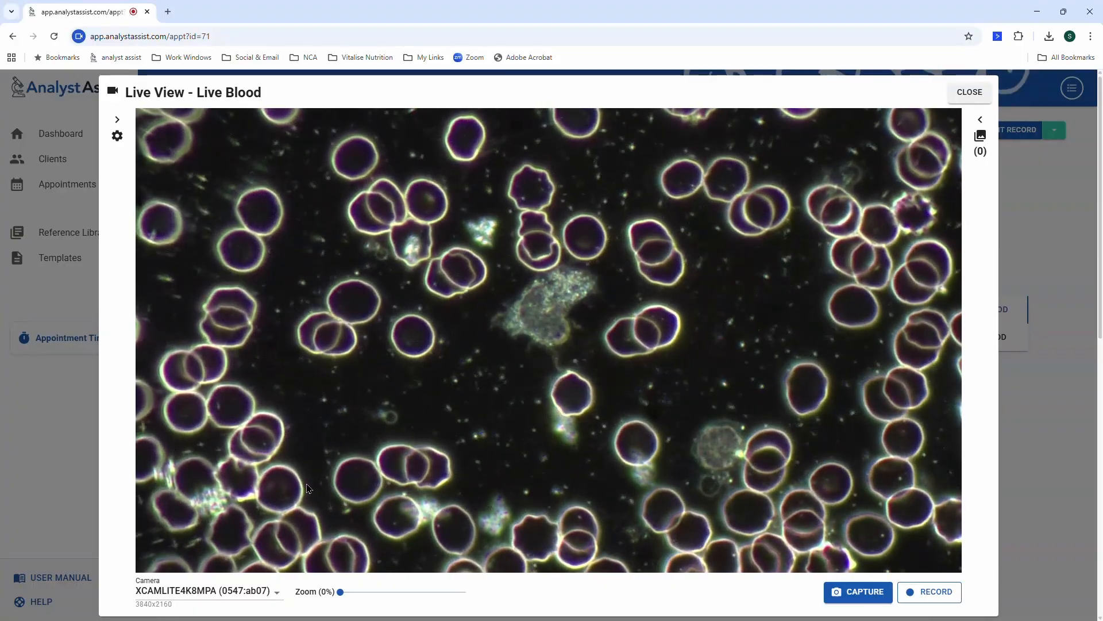
- In camera settings, reset exposure and saturation to 100% and zoom the feed to about 33%
left_click(117, 141)
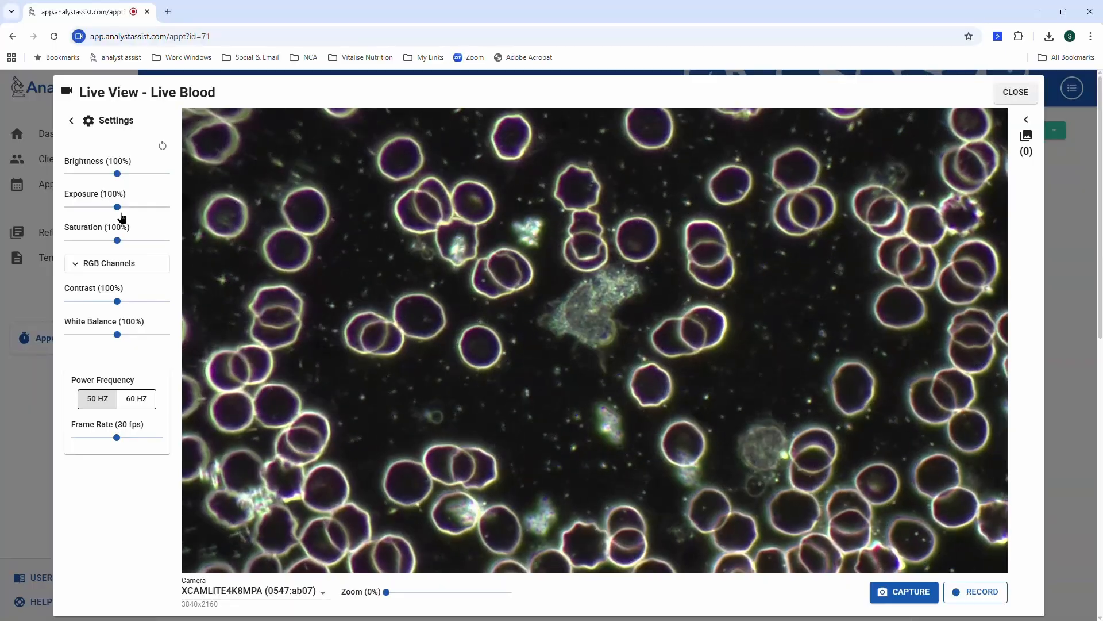
left_click_drag(123, 214, 143, 217)
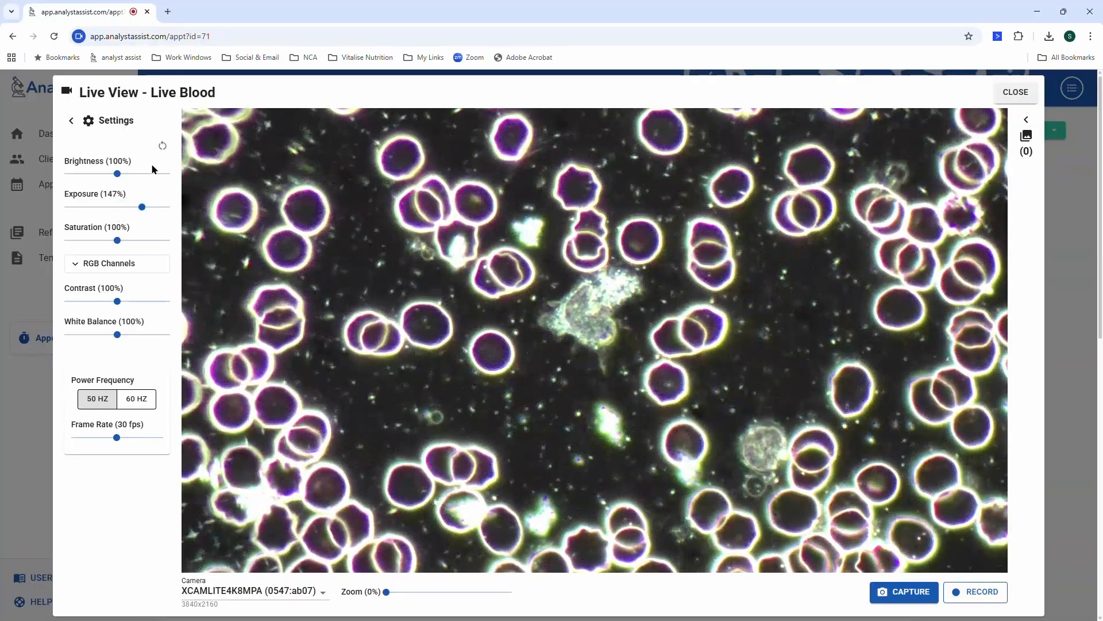
left_click(163, 145)
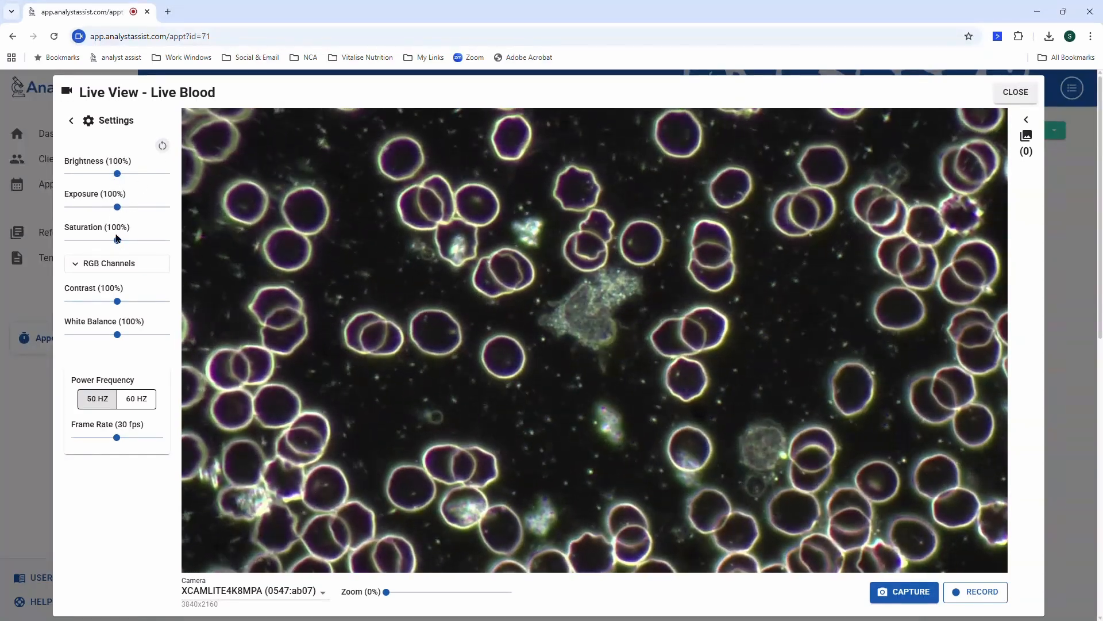
mouse_move(117, 243)
left_mouse_down()
mouse_move(167, 248)
mouse_move(121, 246)
left_mouse_up()
left_click(162, 144)
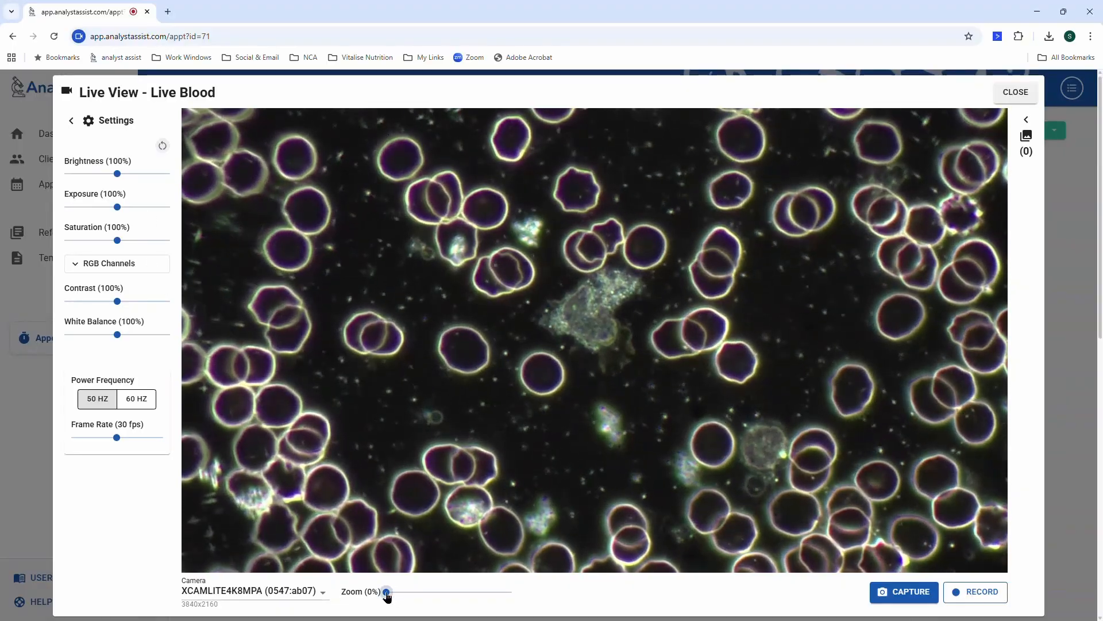
mouse_move(386, 592)
left_mouse_down()
mouse_move(442, 598)
mouse_move(389, 598)
left_mouse_up()
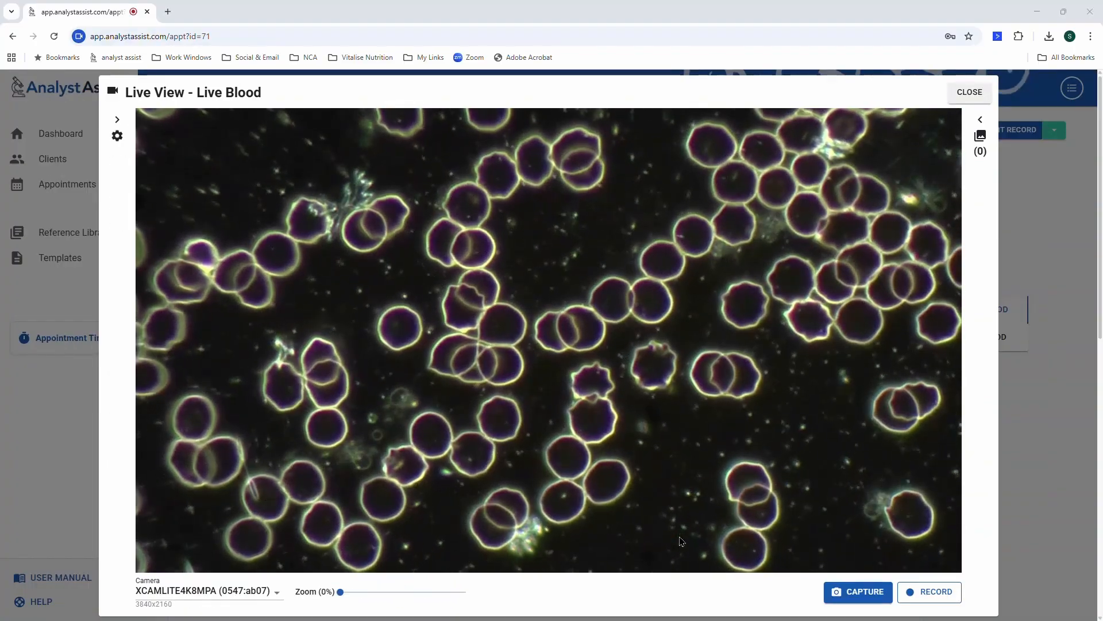
- Capture four live blood snapshots (Live_20260317 JPGs) and show the saved images gallery
left_click(855, 596)
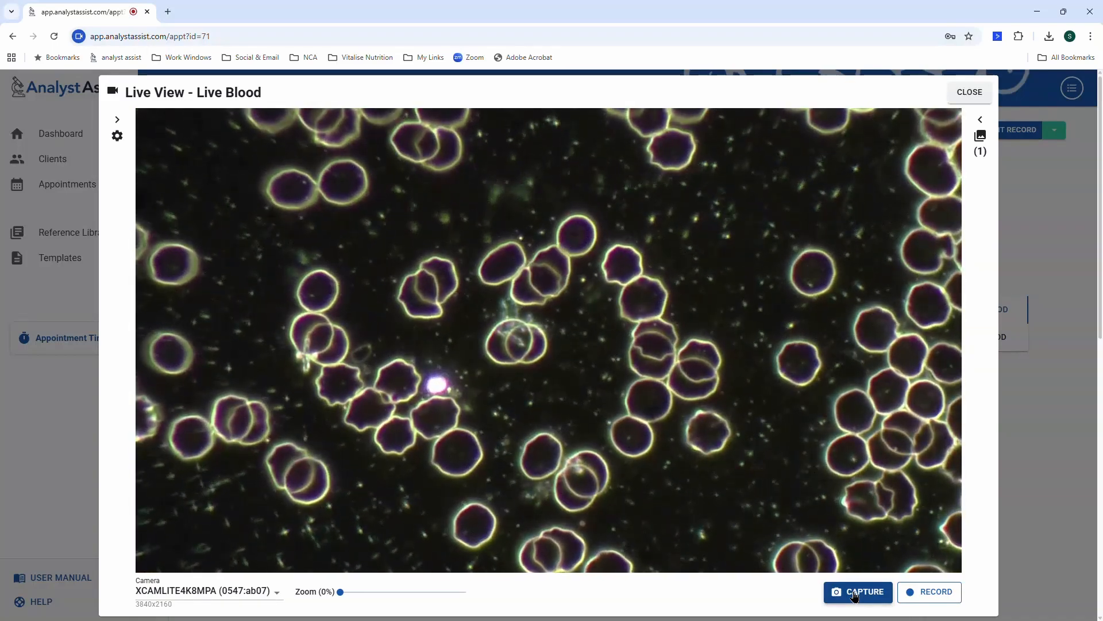
left_click(854, 594)
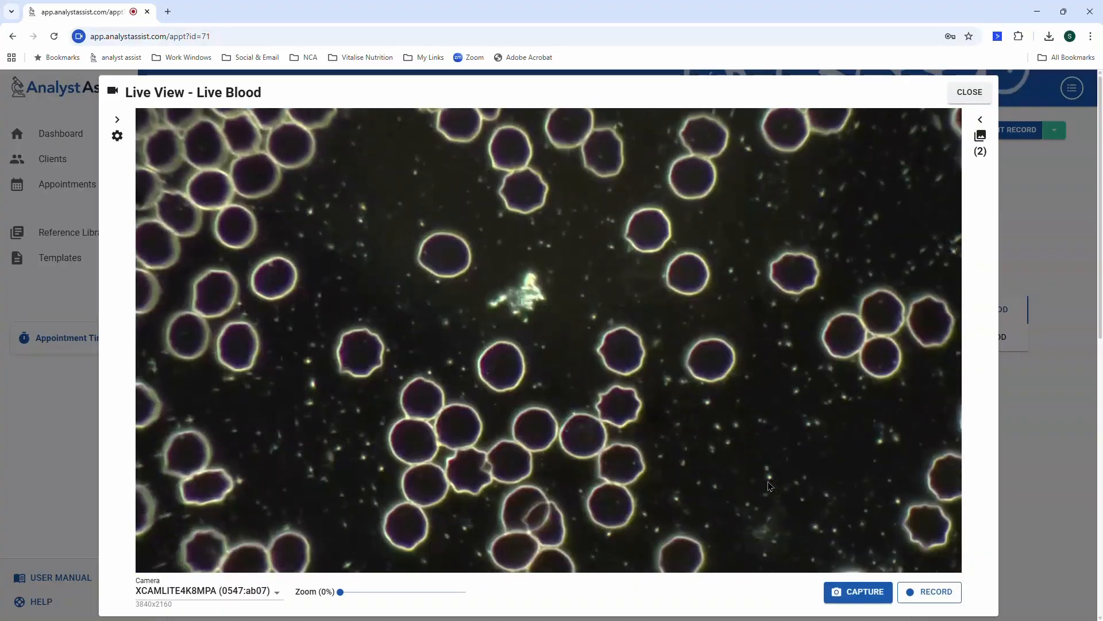
left_click(845, 591)
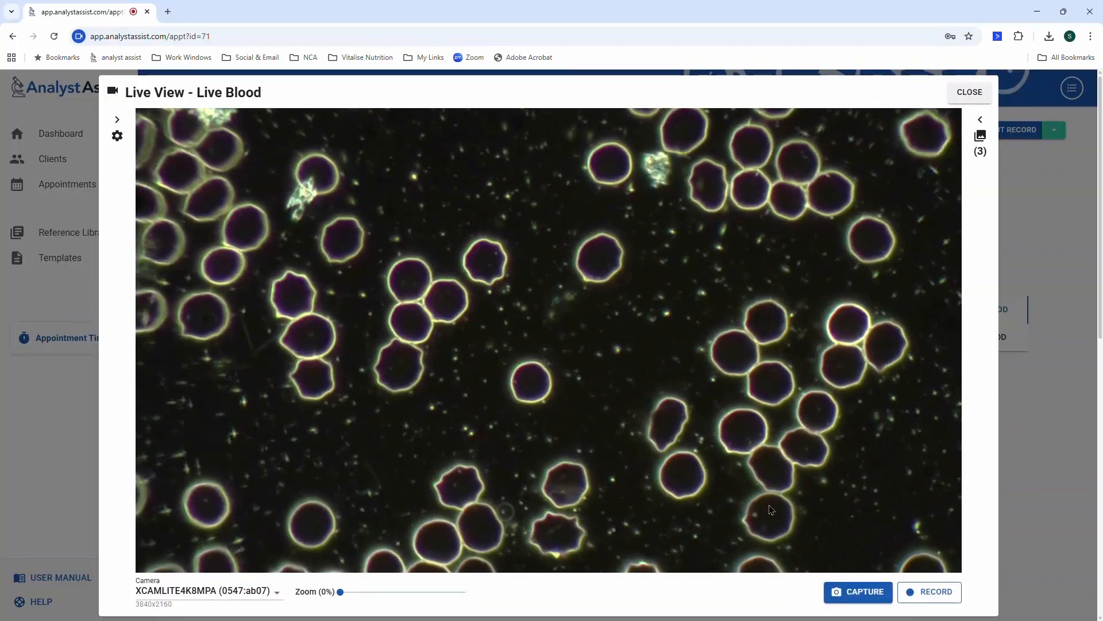
left_click(855, 595)
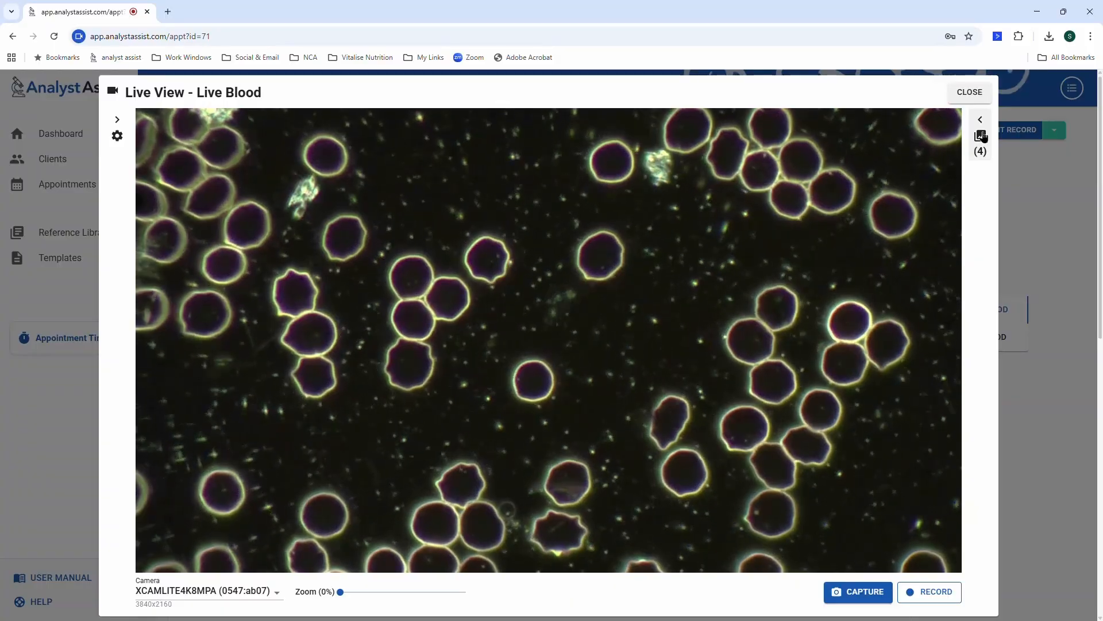
left_click(982, 136)
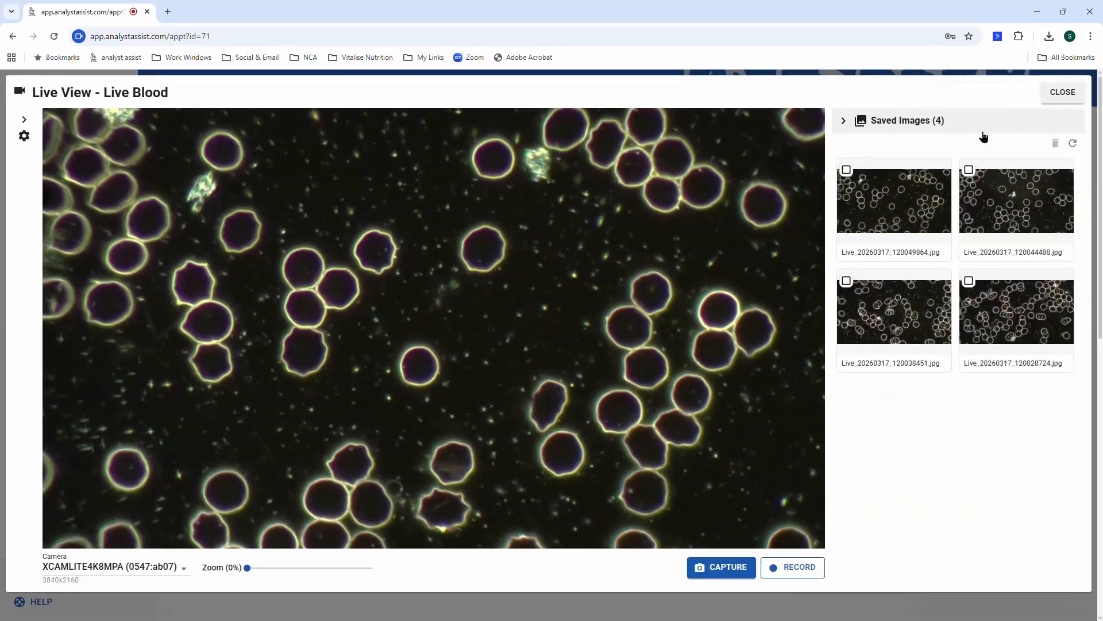
- Rename the newest capture to 'blood image 1' and open it full-size in the viewer
left_click(895, 251)
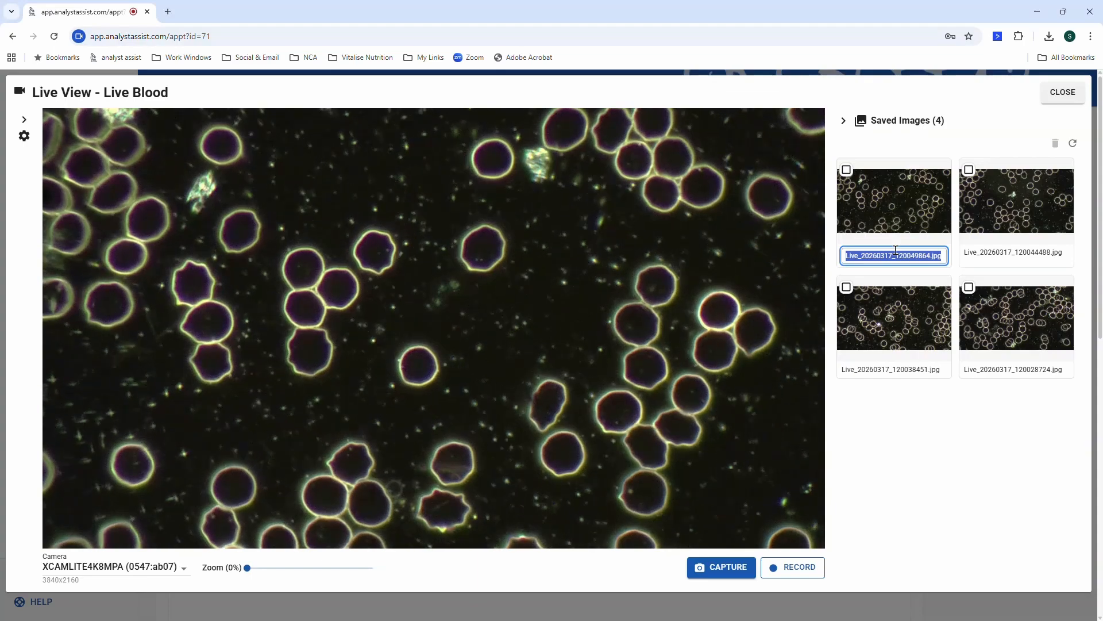
type("bl")
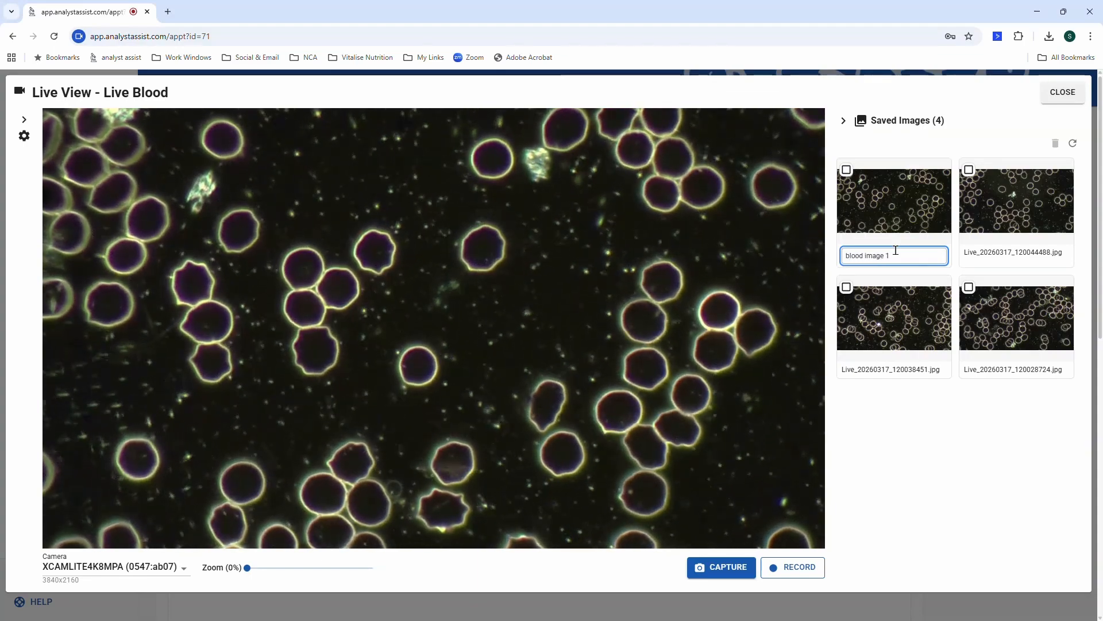
type("ood image 1")
key("Return")
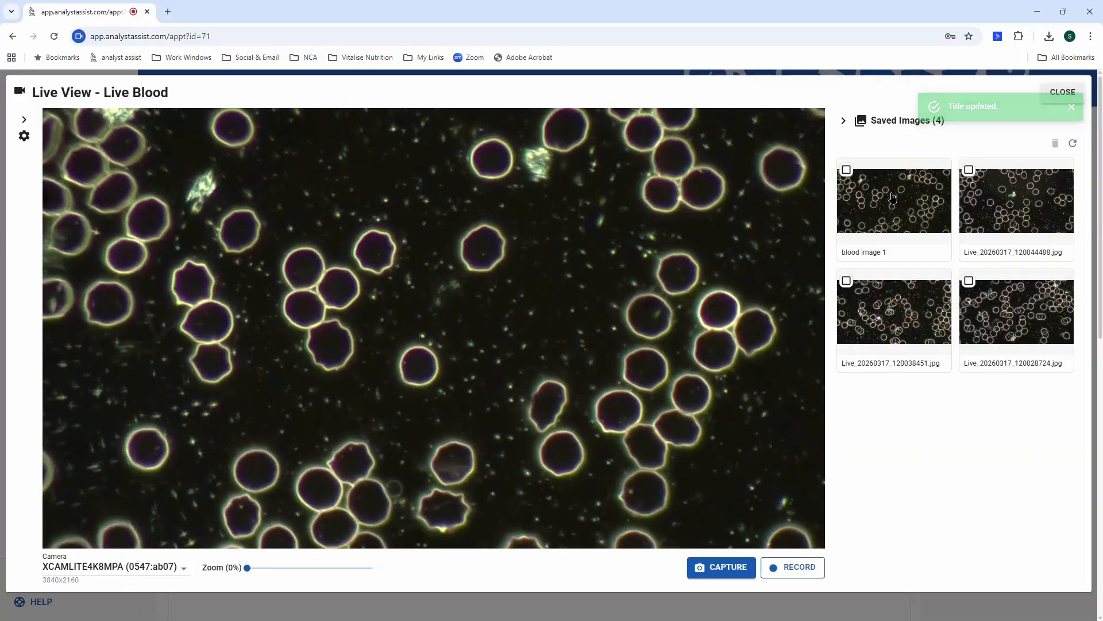
left_click(893, 197)
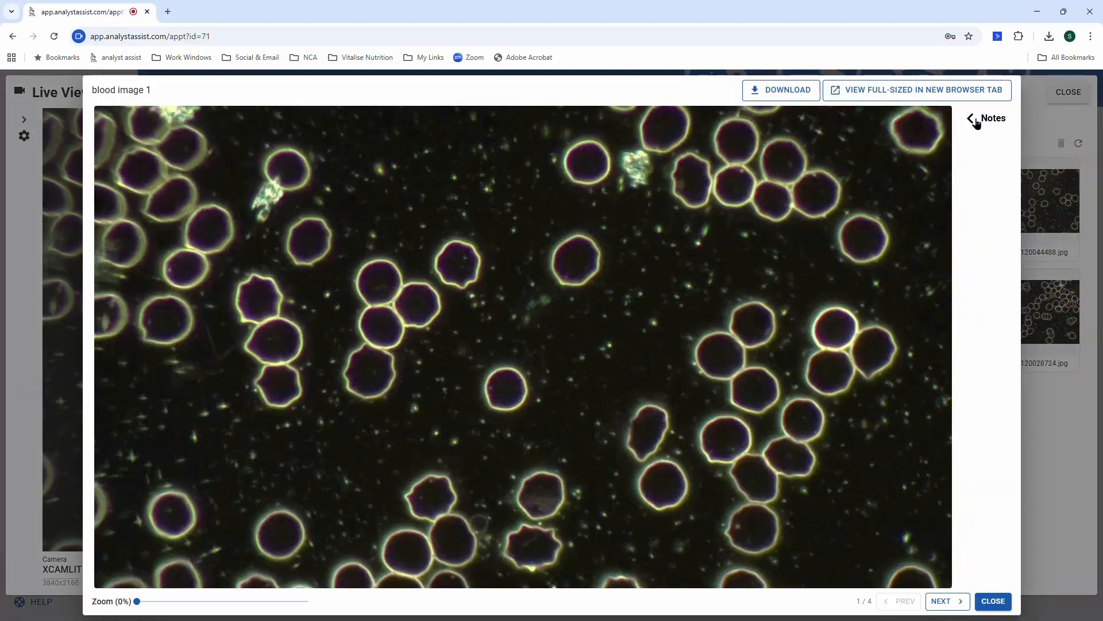
- Add the image note 'This is a demonstration of adding Image Notes to thumbnails.' and close the viewer
left_click(976, 121)
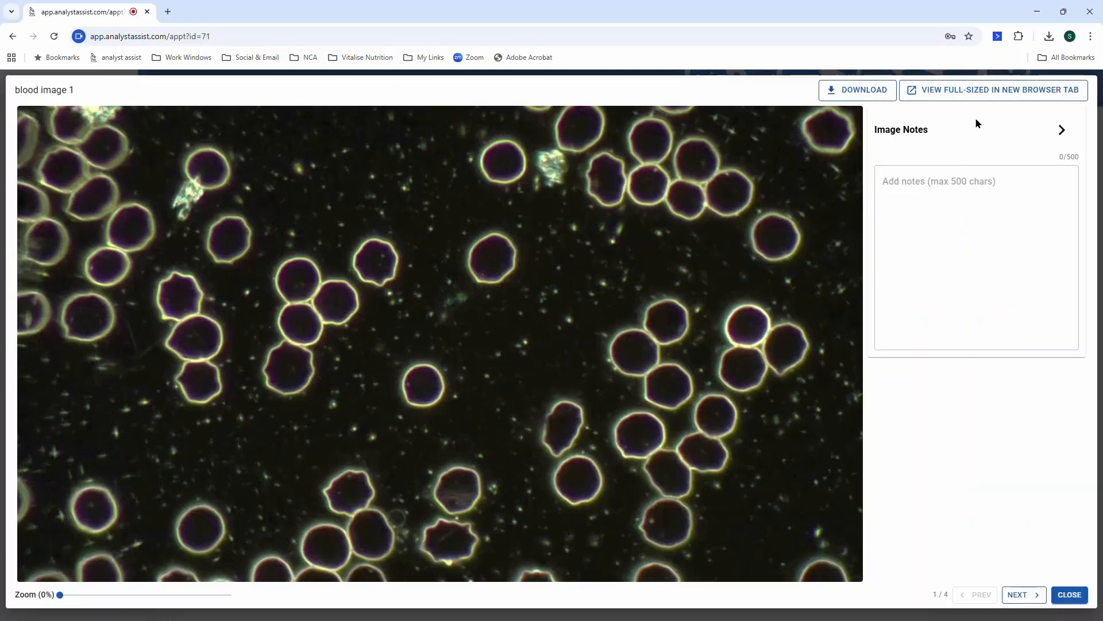
left_click(910, 181)
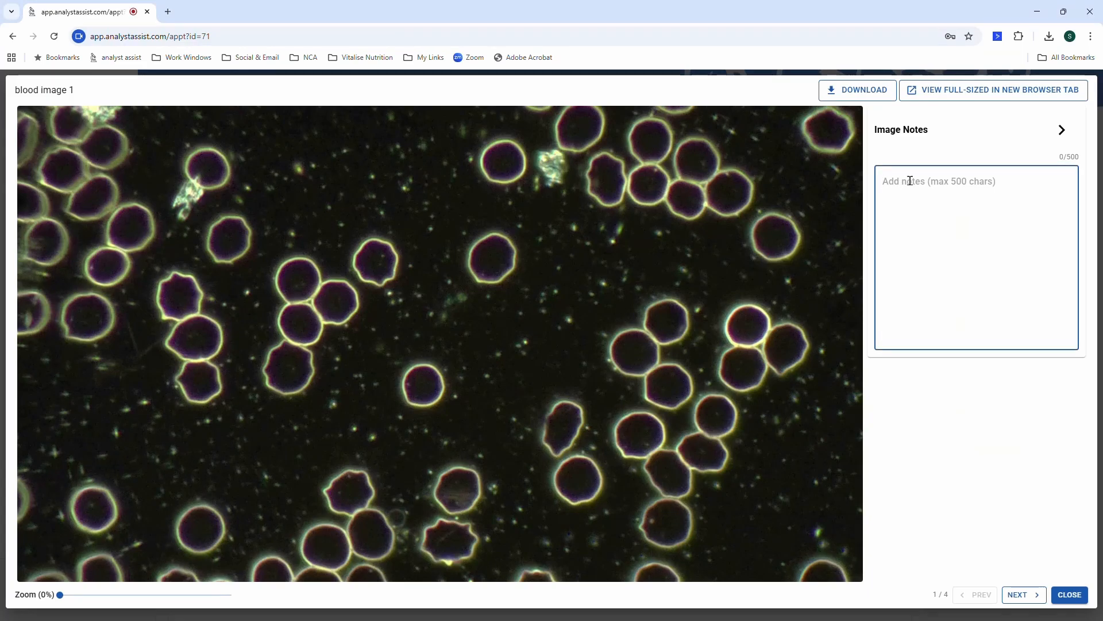
type("This is a demonstration of adding")
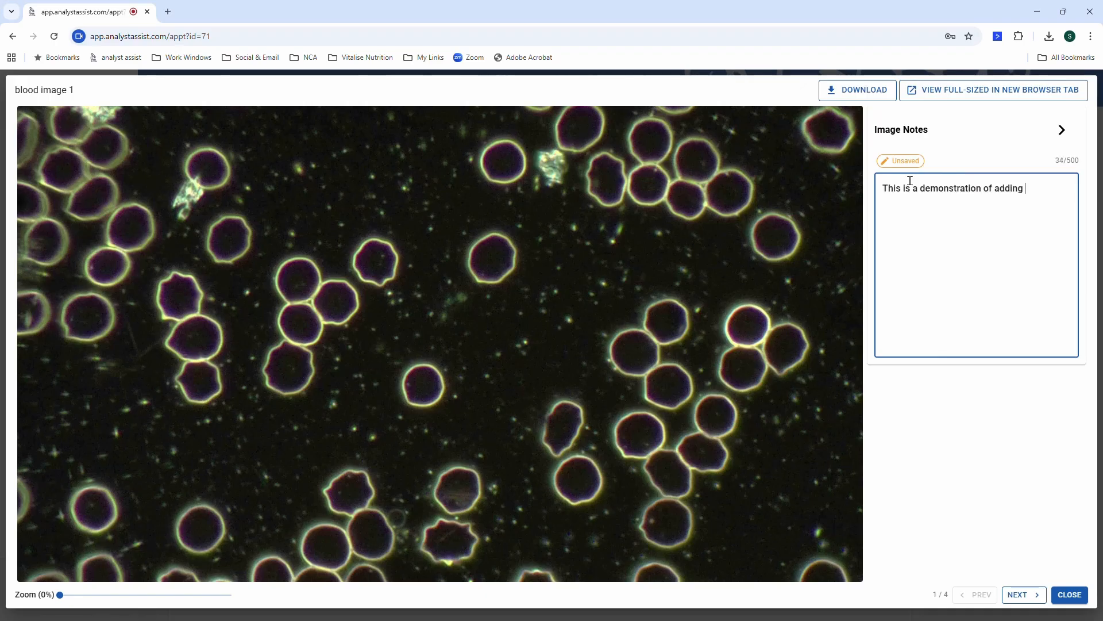
type("Notes to thumbnails.")
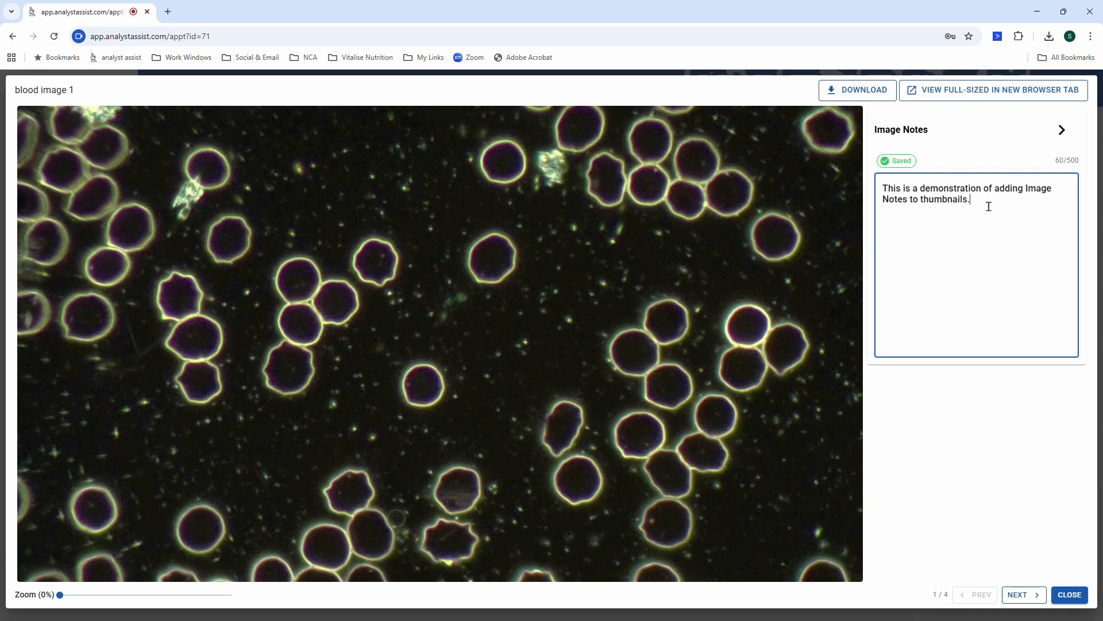
left_click(1070, 592)
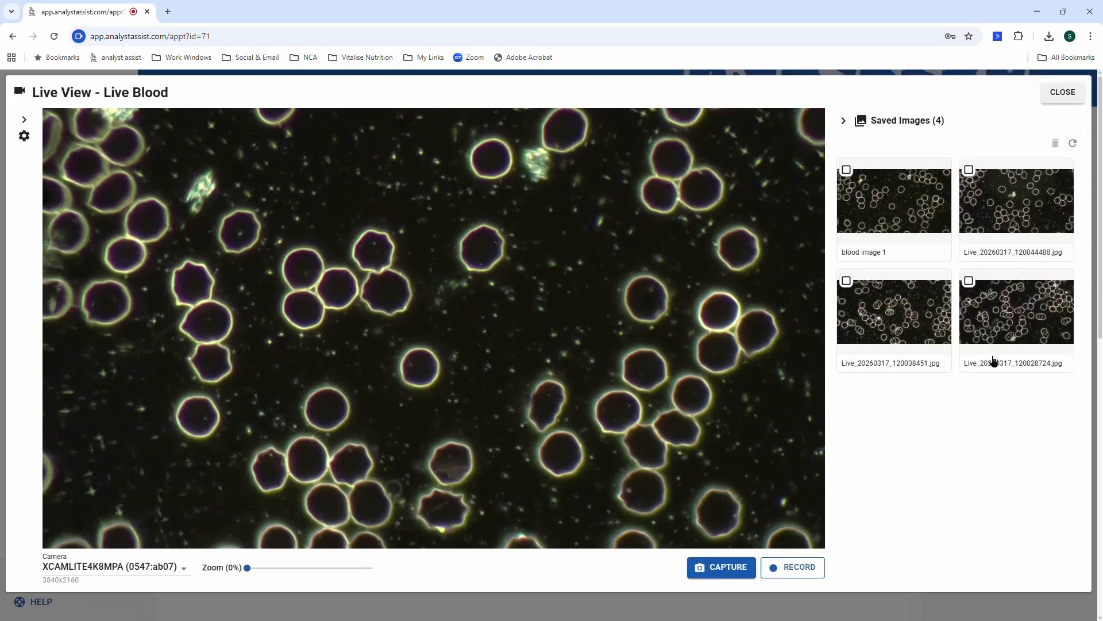
- Close the Live View and scroll down to the four live blood thumbnails, including blood image 1
left_click(1063, 98)
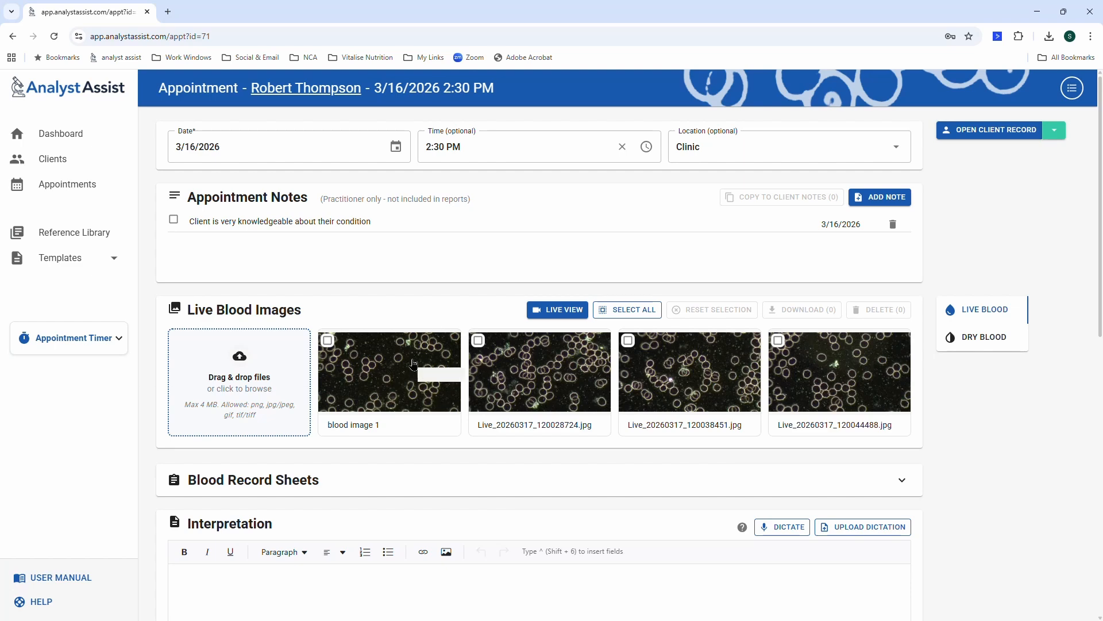
mouse_move(412, 364)
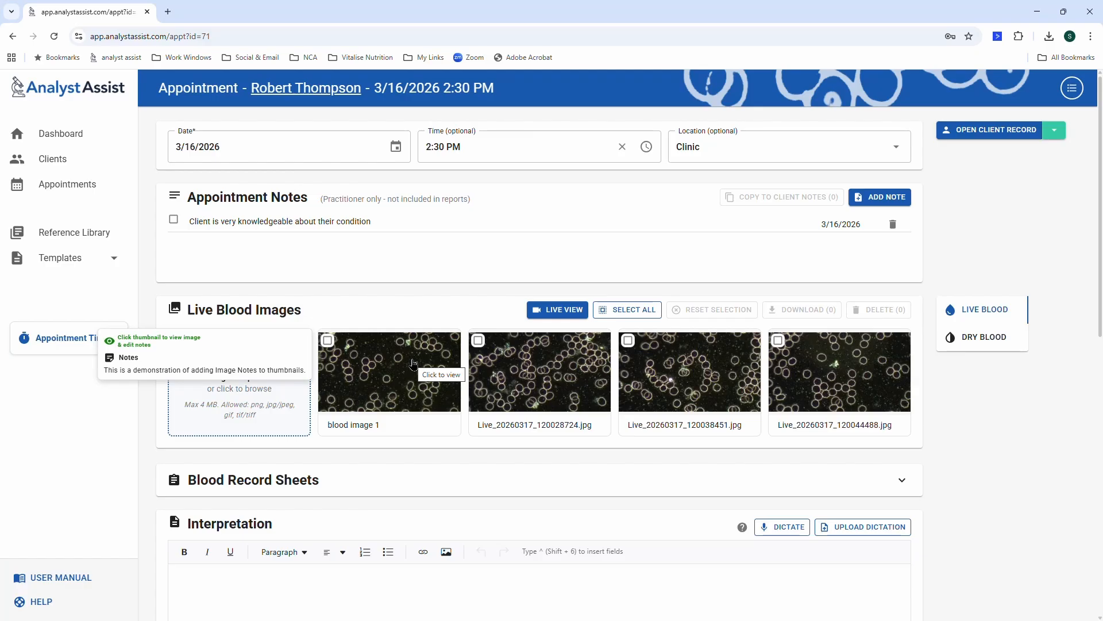
scroll(412, 364, "down", 4)
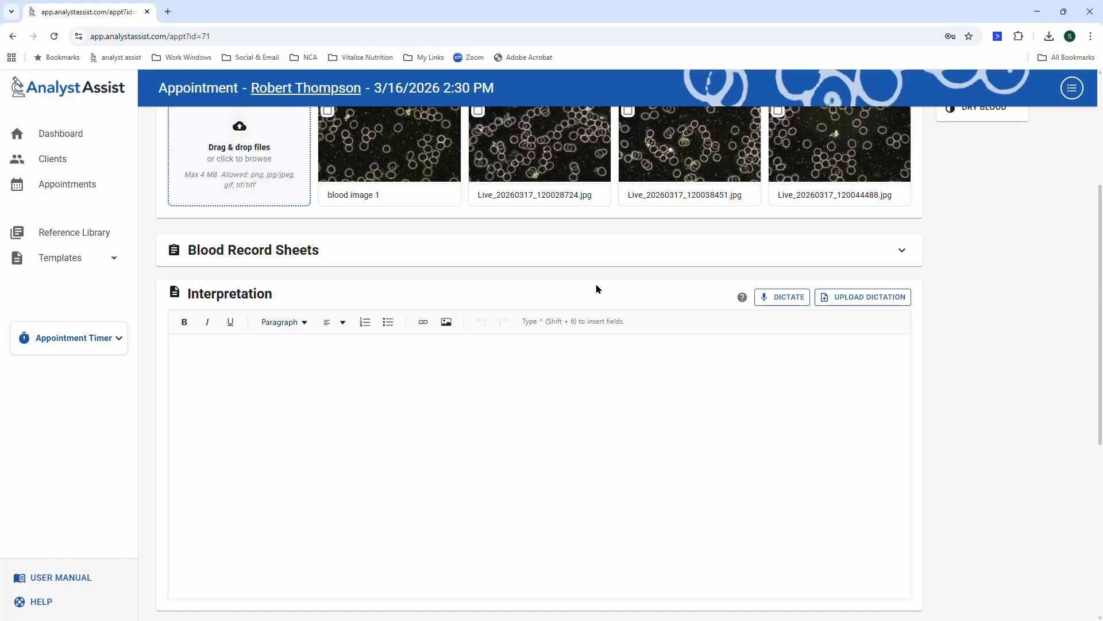
- Expand the Blood Record Sheets and rate live Chylous 1, Fibrin/Filit 3, Colloid Thecits 5
left_click(613, 256)
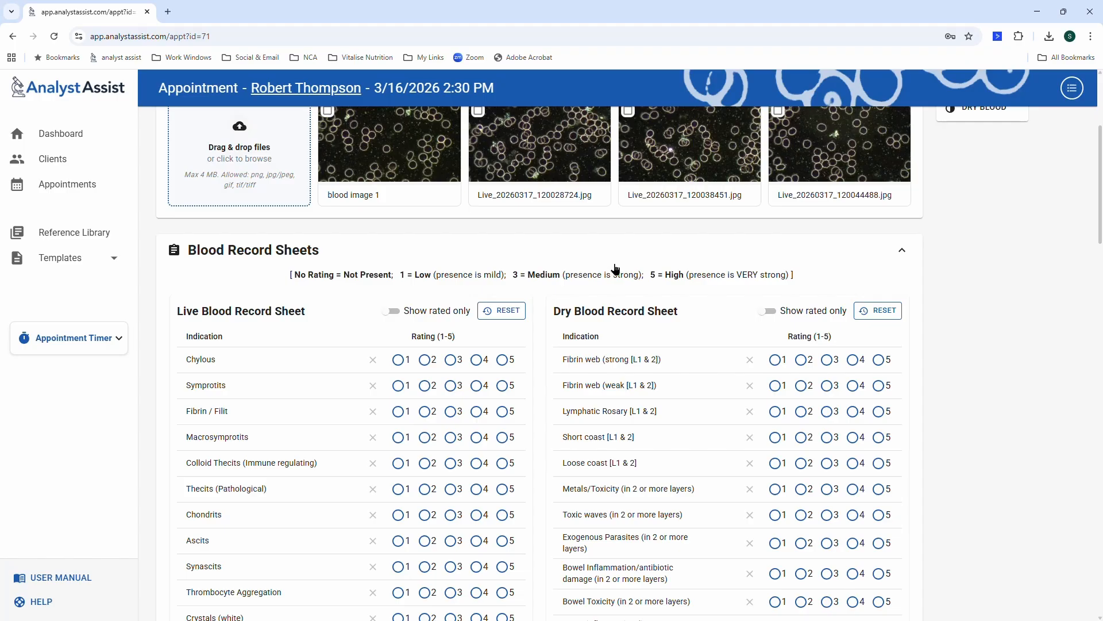
left_click(402, 367)
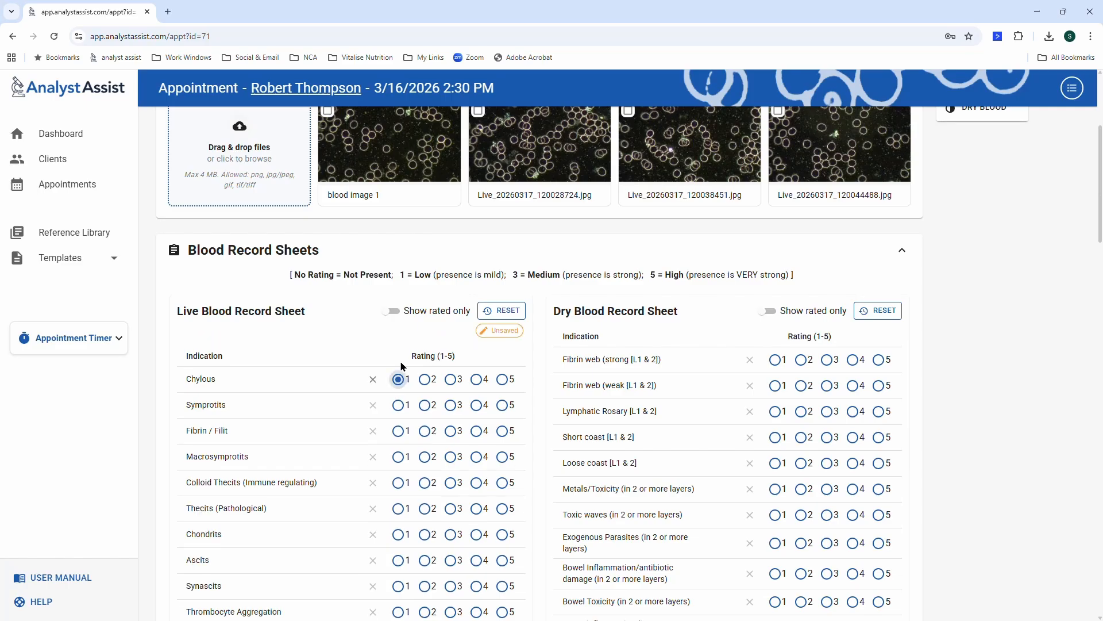
left_click(451, 435)
left_click(504, 482)
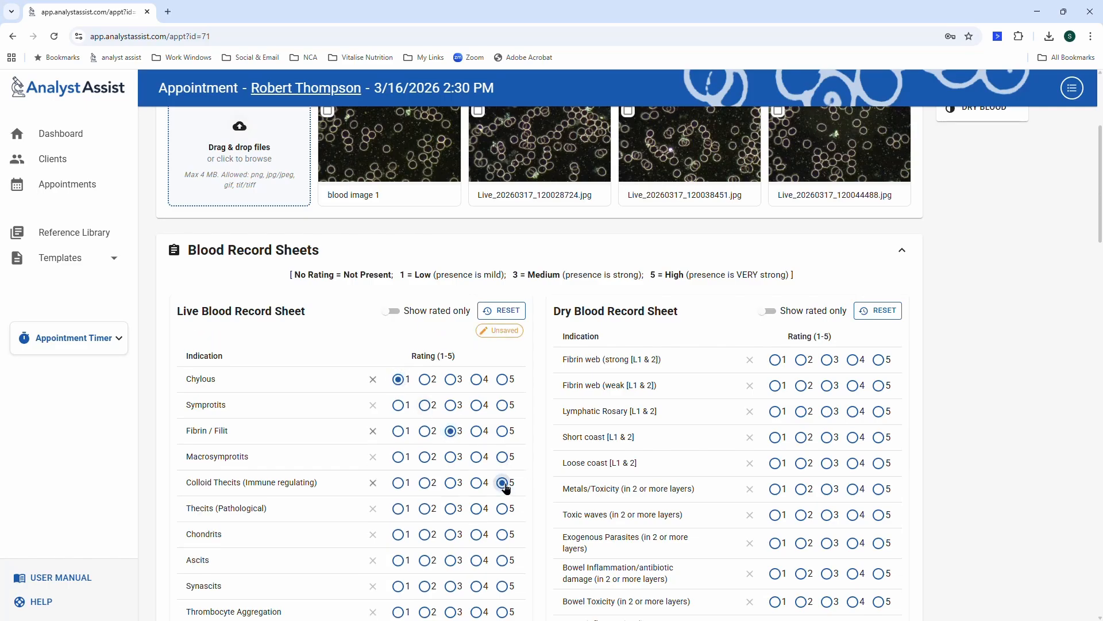
- Rate dry Fibrin web 1, Lymphatic Rosary 3, Loose coast 5; show rated rows only on both sheets
left_click(773, 362)
left_click(830, 432)
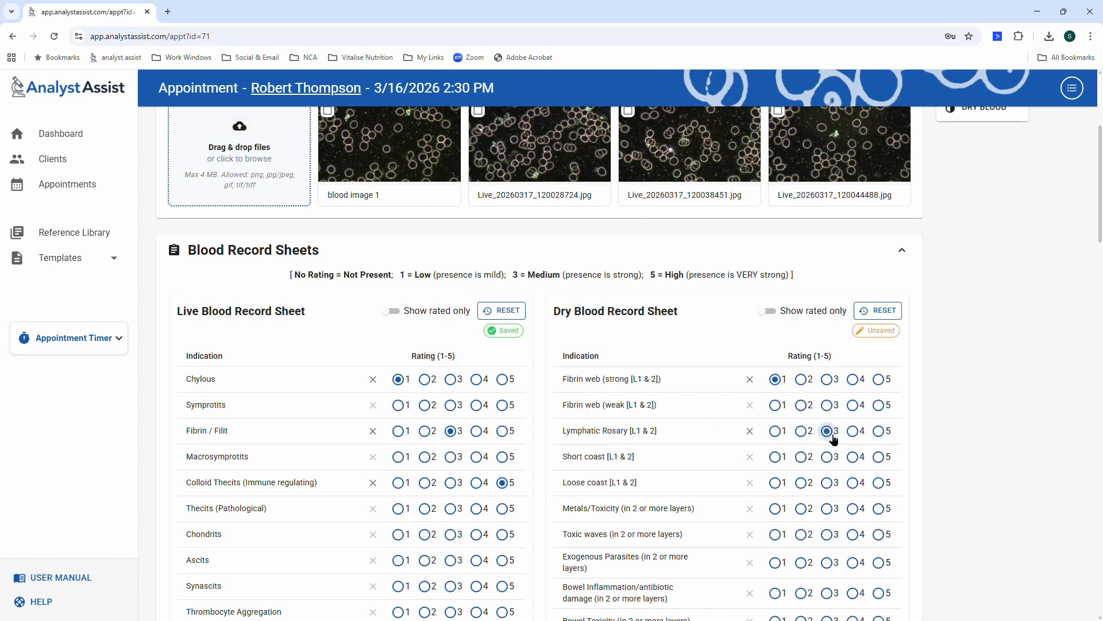
left_click(879, 484)
left_click(389, 312)
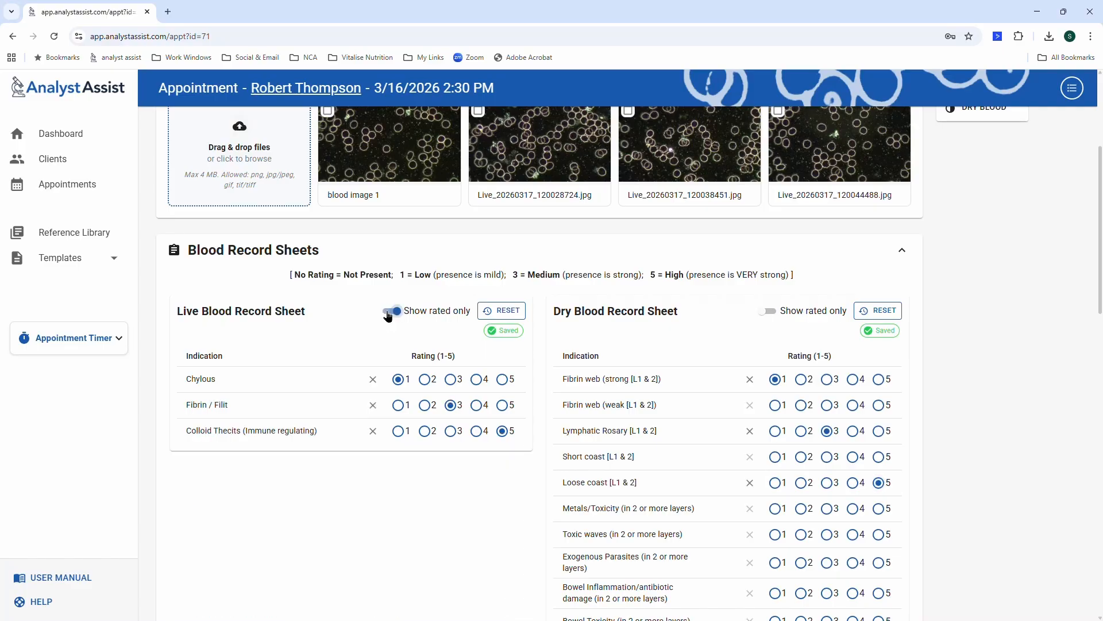
left_click(766, 311)
- Type 'I can add my interpretations and thoughts from the analysis session here' in the Interpretation editor
scroll(761, 313, "down", 3)
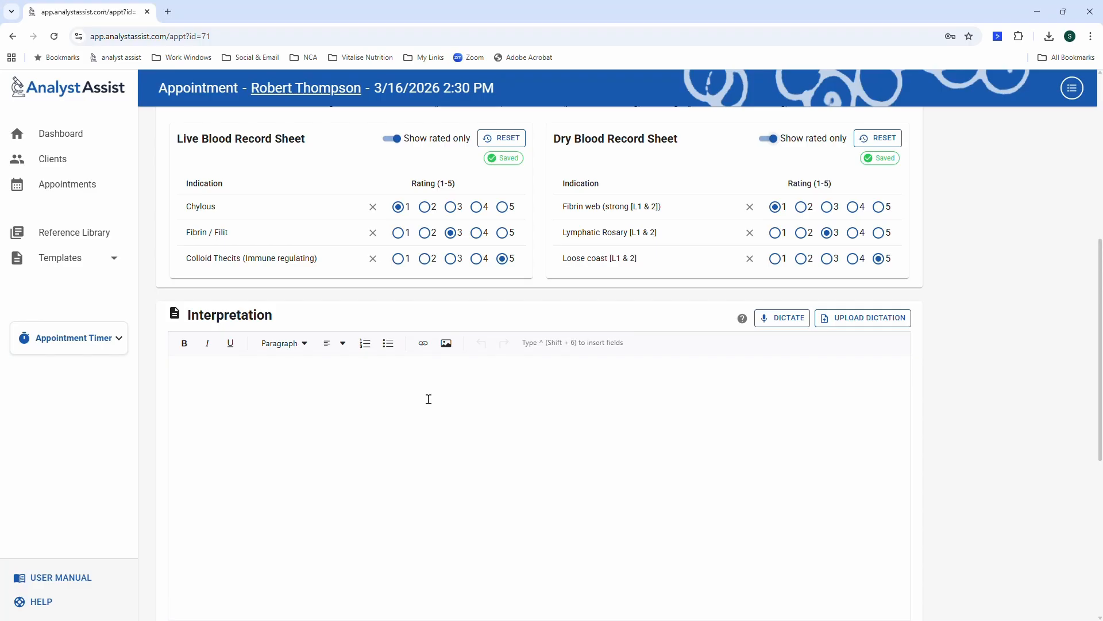
left_click(227, 367)
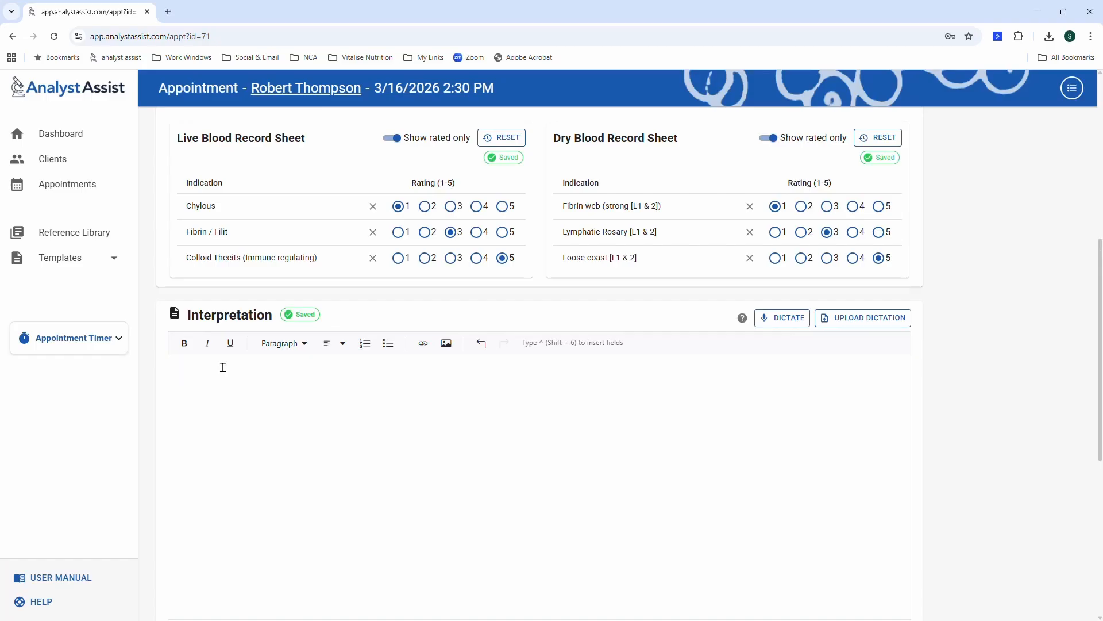
type("I can add my interpretations")
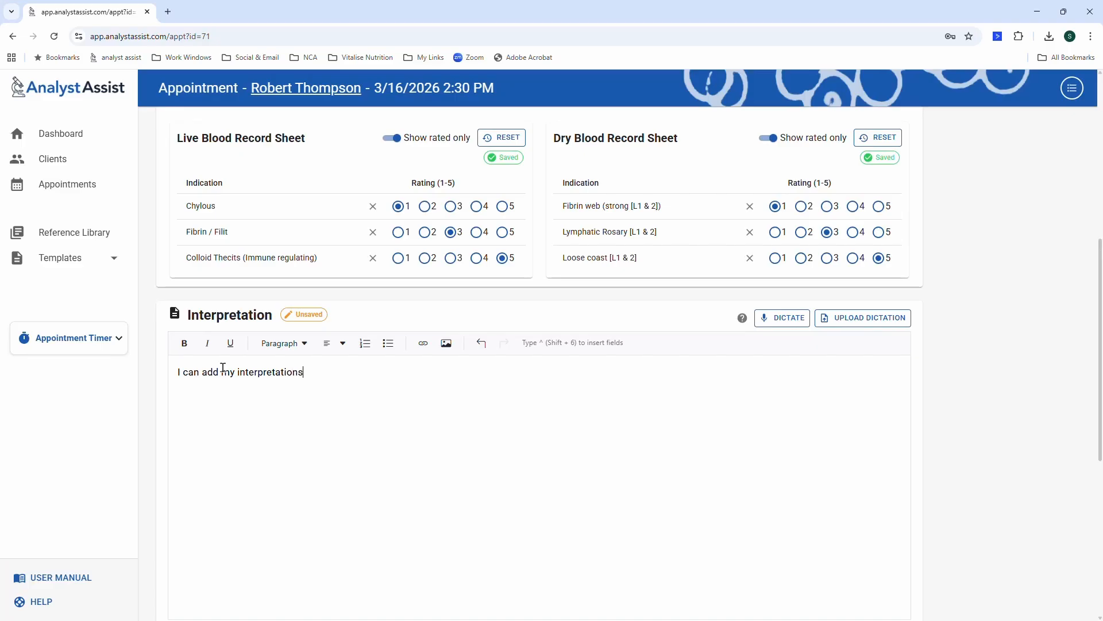
type(" and thoughts from the analysis s")
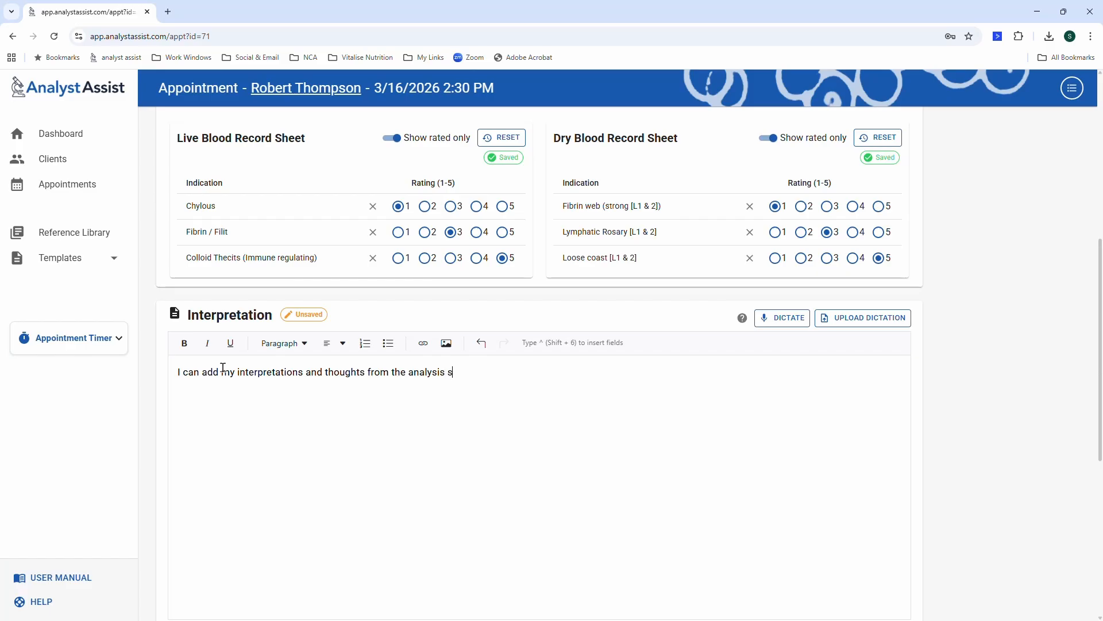
type("ession here.")
- Make the phrase 'interpretations and thoughts' bold
double_click(270, 373)
left_click_drag(295, 373, 365, 373)
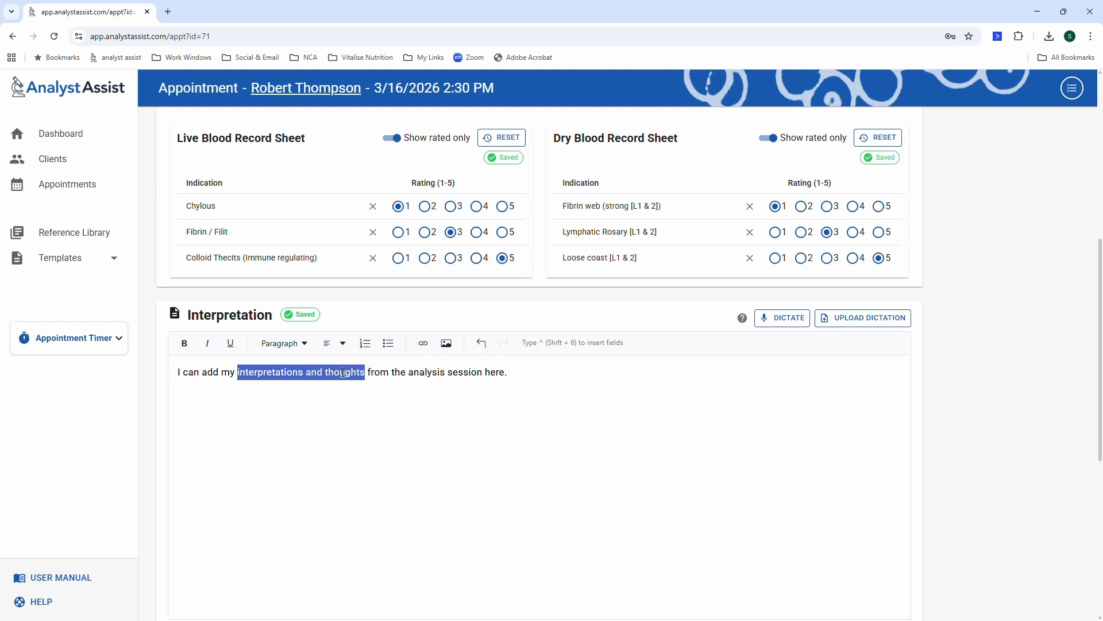
left_click(184, 343)
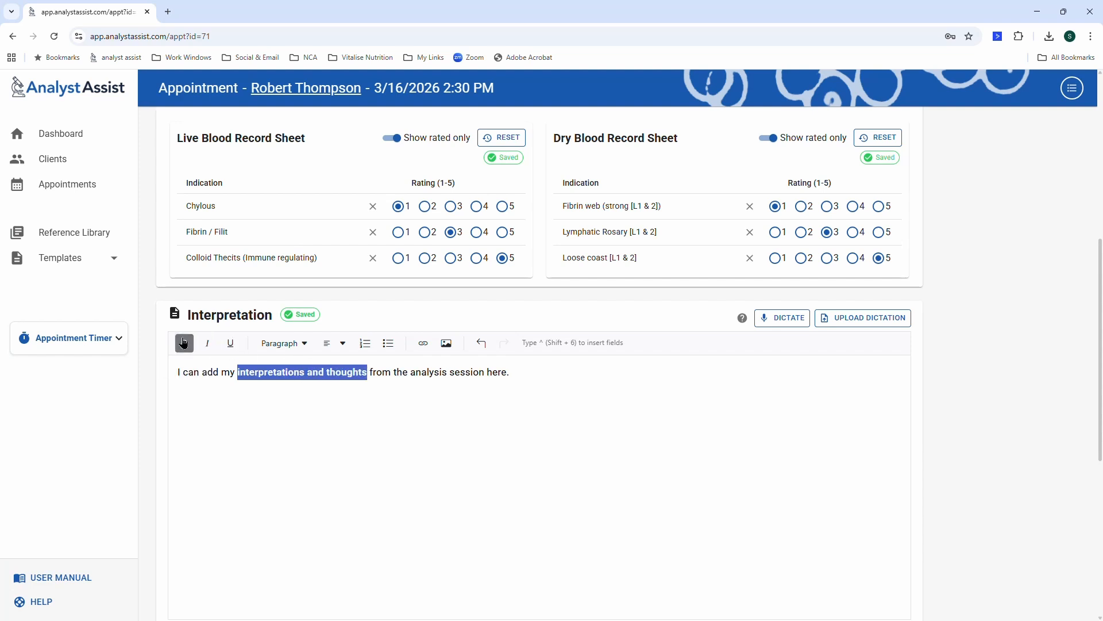
left_click(553, 370)
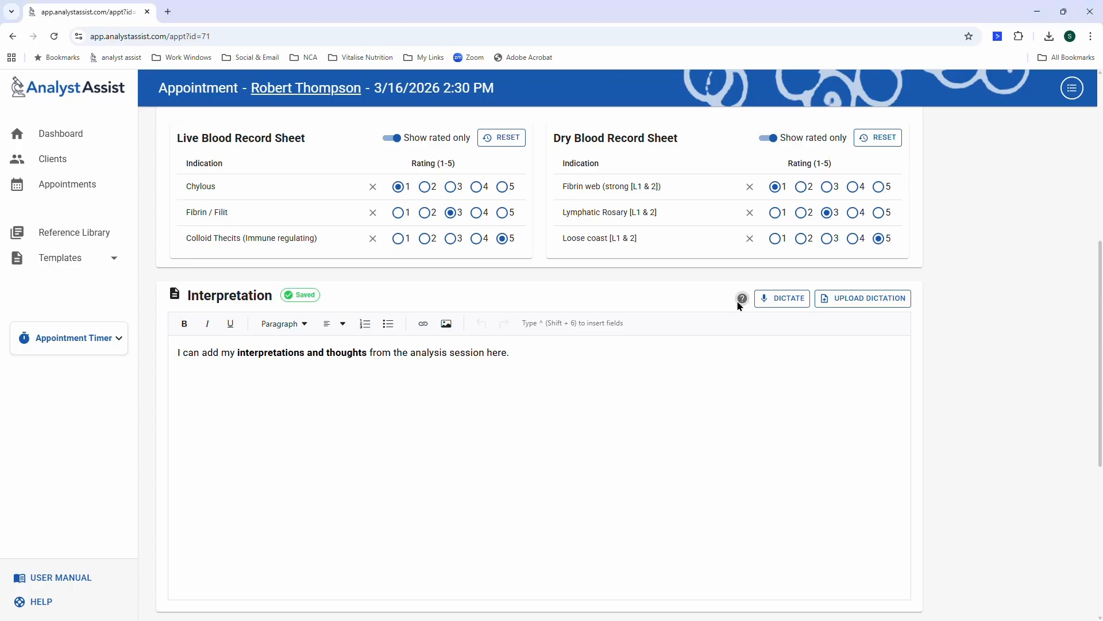
- Start dictation below the interpretation text, allowing microphone access while visiting the site
mouse_move(739, 306)
left_click(473, 380)
left_click(804, 302)
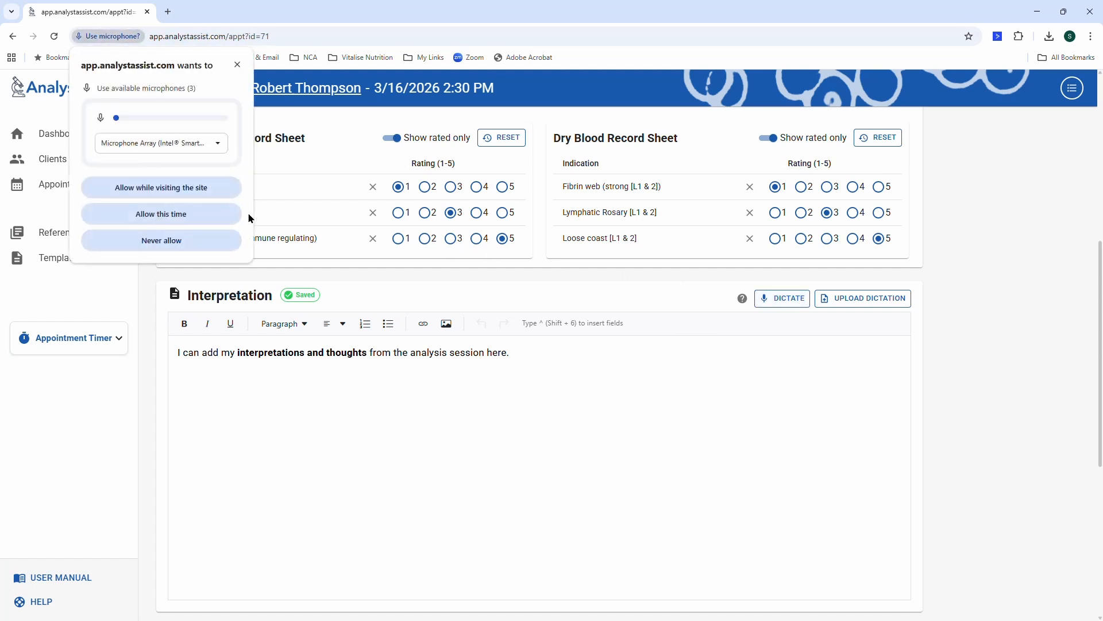
left_click(214, 191)
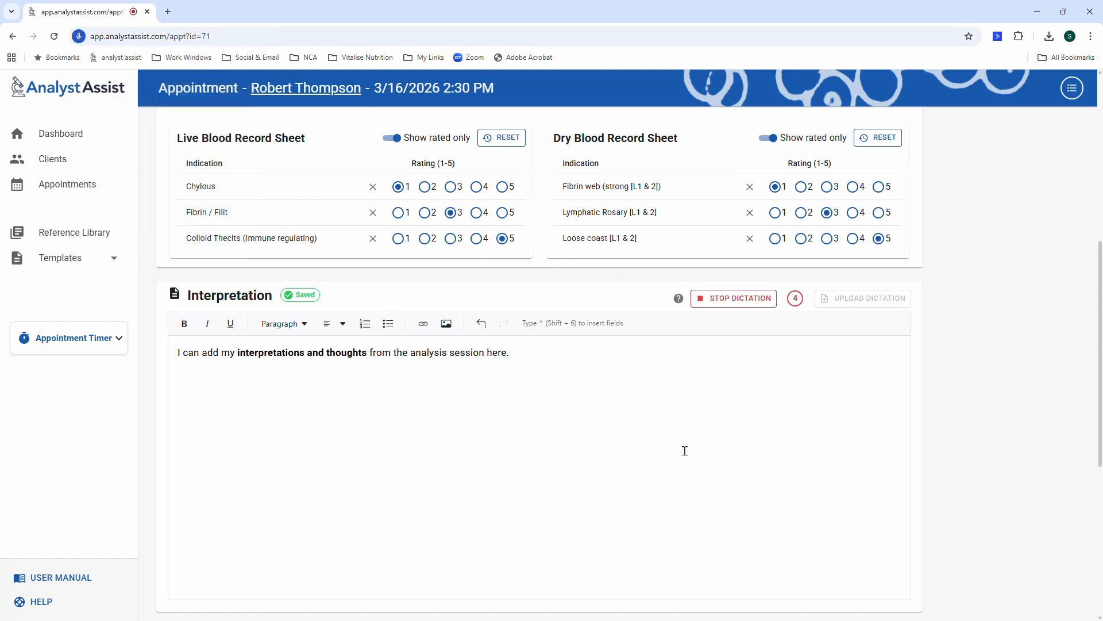
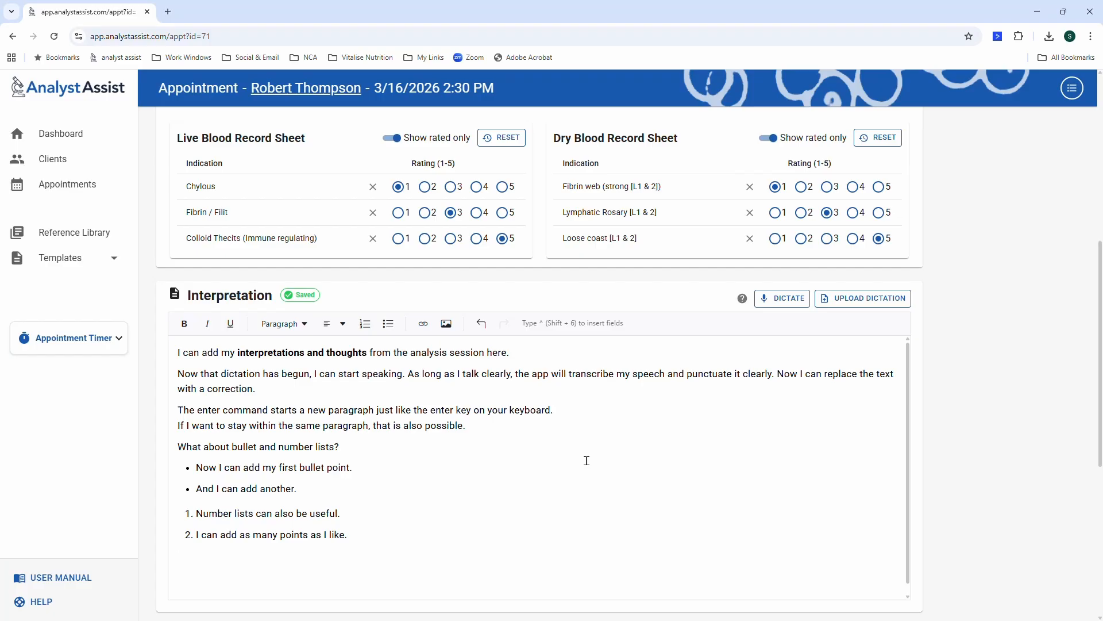
- Type 'Follow all my recommendations to improve your health.' into the empty Recommendations section
scroll(587, 460, "down", 1)
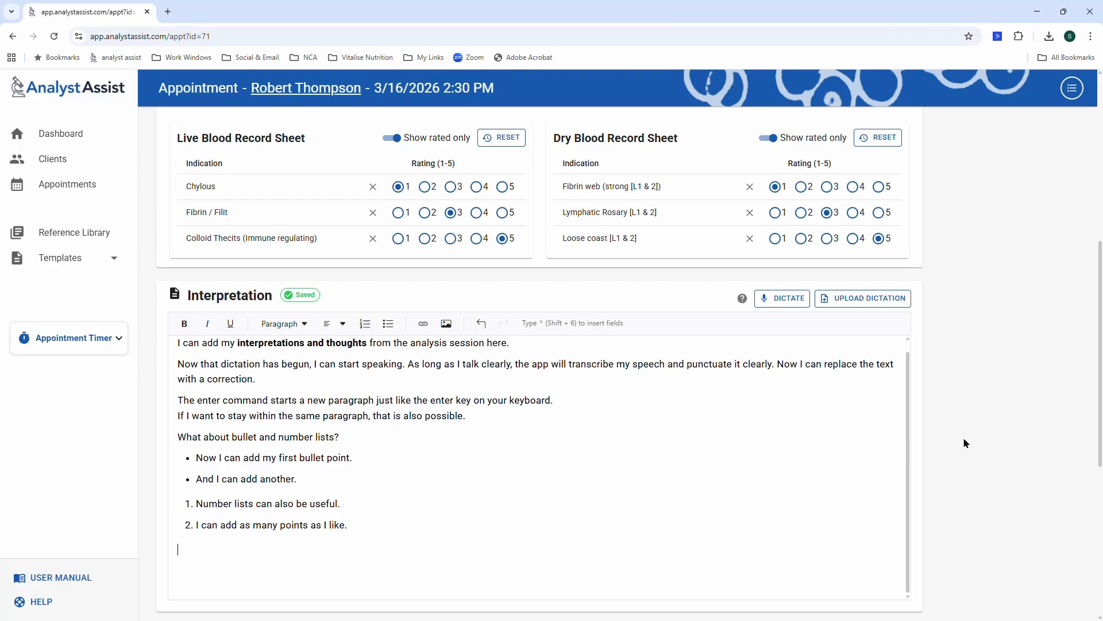
scroll(965, 442, "down", 3)
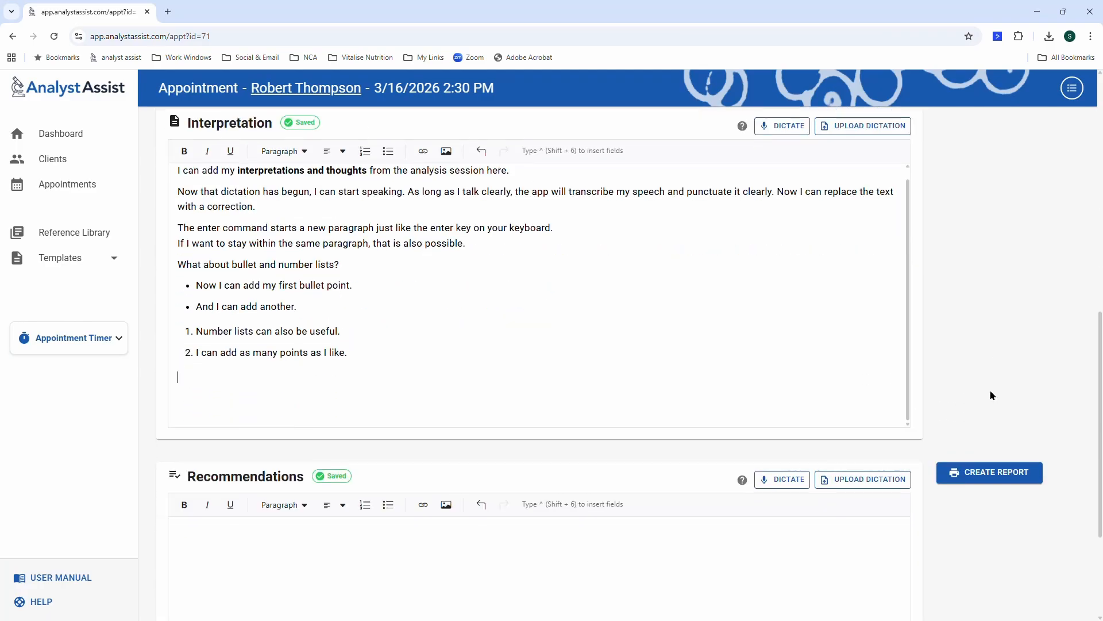
scroll(1013, 359, "down", 2)
left_click(224, 410)
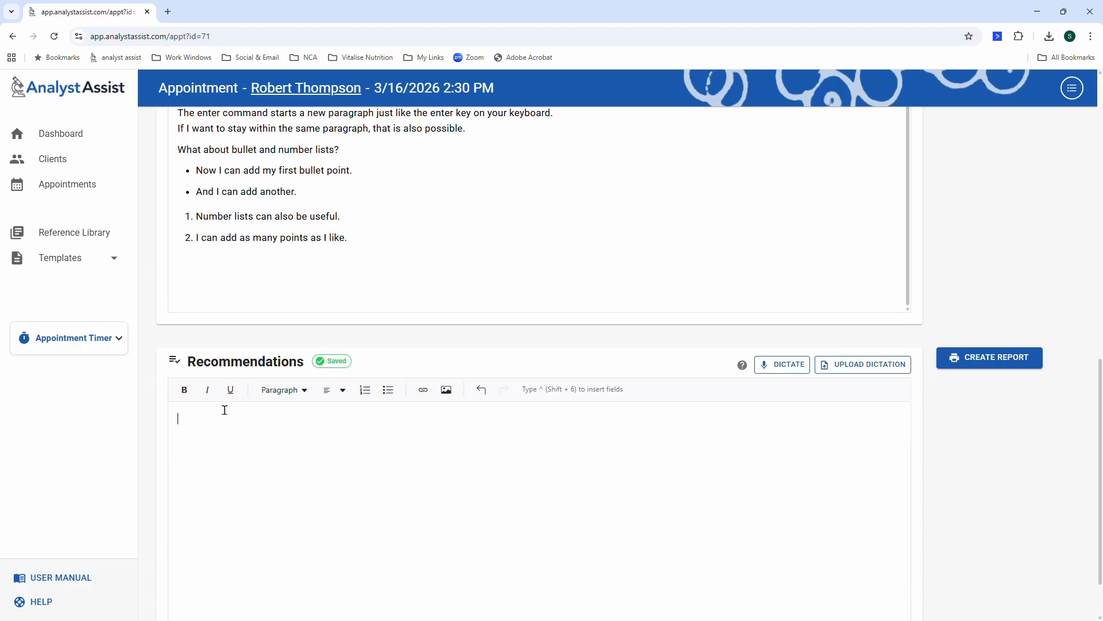
type("Follow all my recommendat")
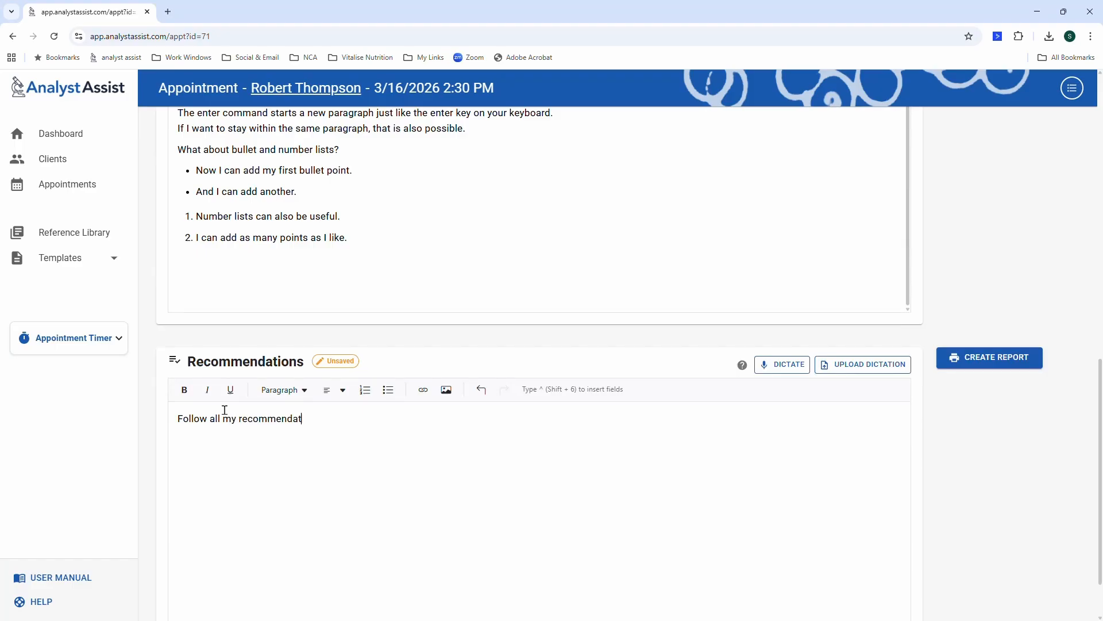
type("ions to improve your heal")
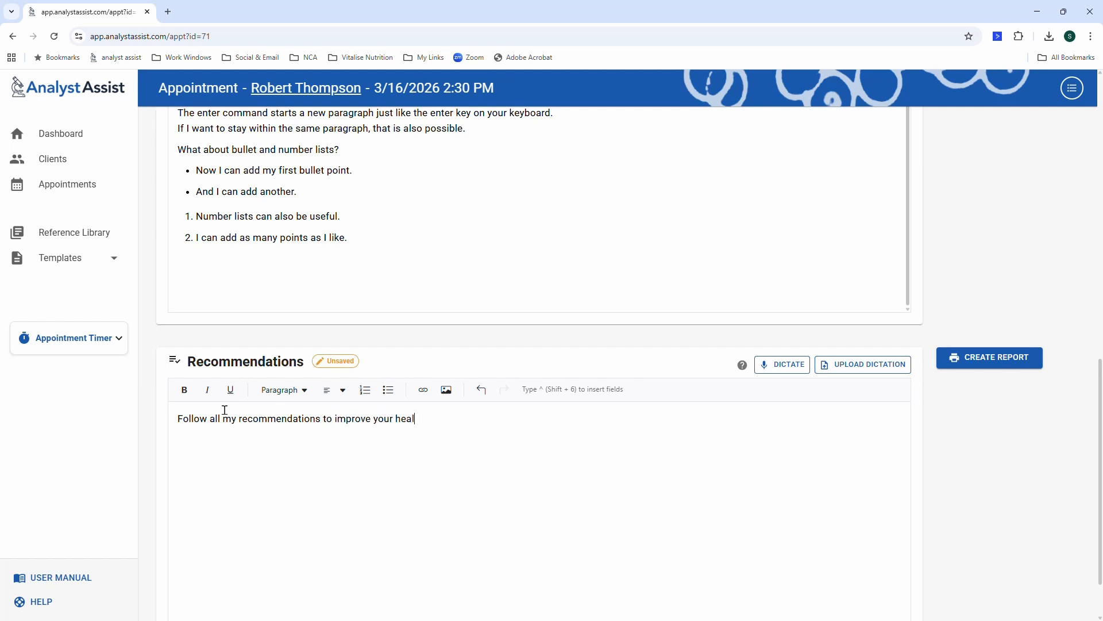
type("th.")
- Select the first three live blood images, including Live_20260317_120028724.jpg and Live_20260317_120038451.jpg
scroll(998, 287, "up", 7)
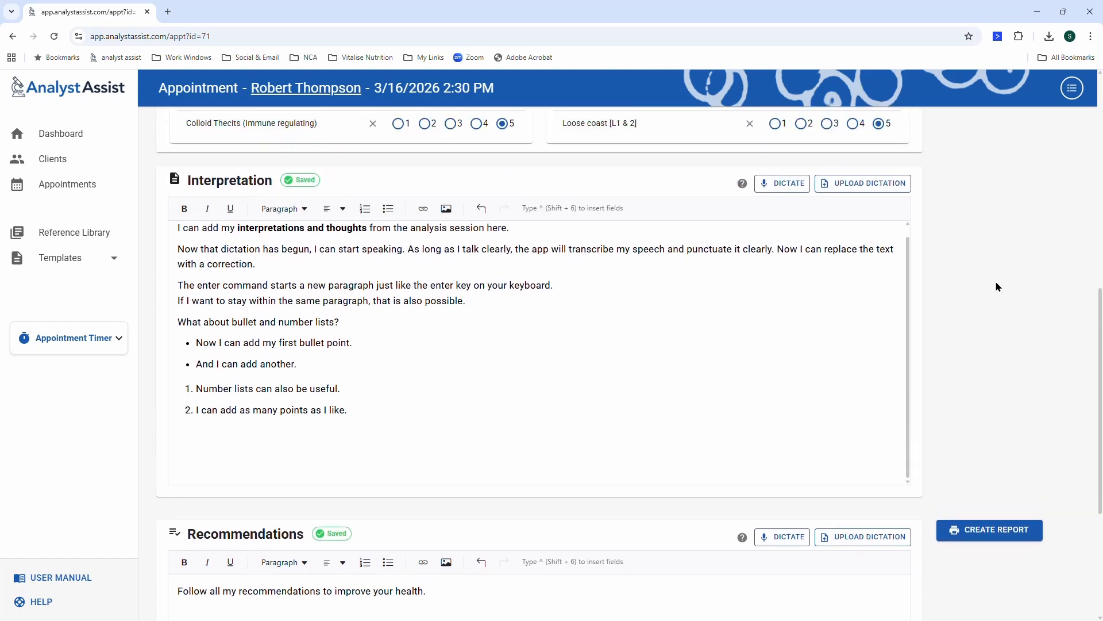
scroll(998, 287, "up", 1)
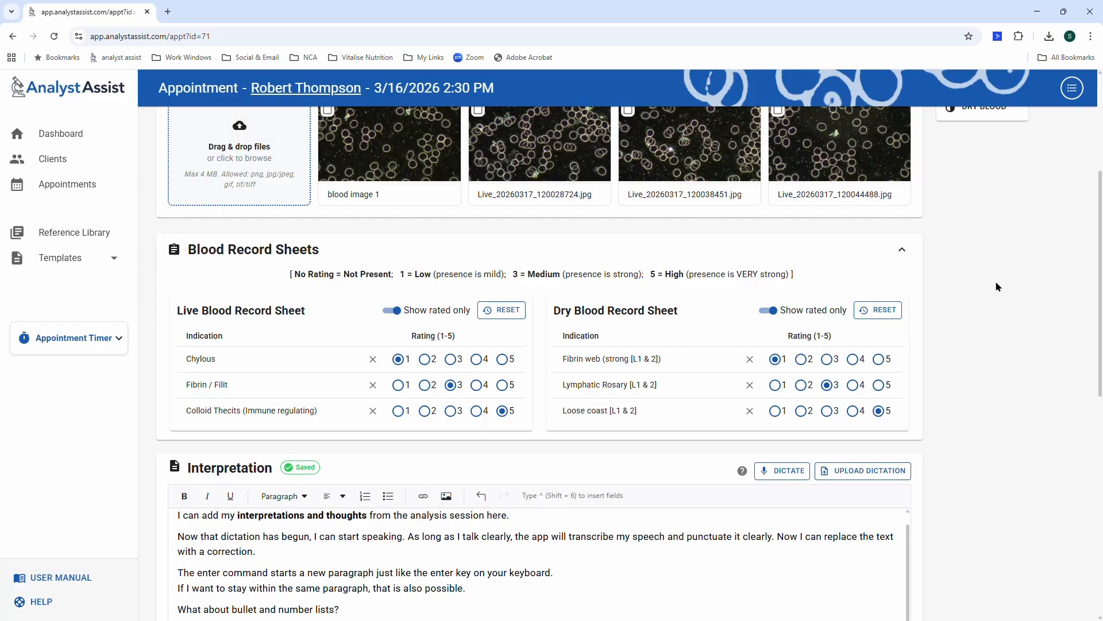
scroll(998, 287, "up", 2)
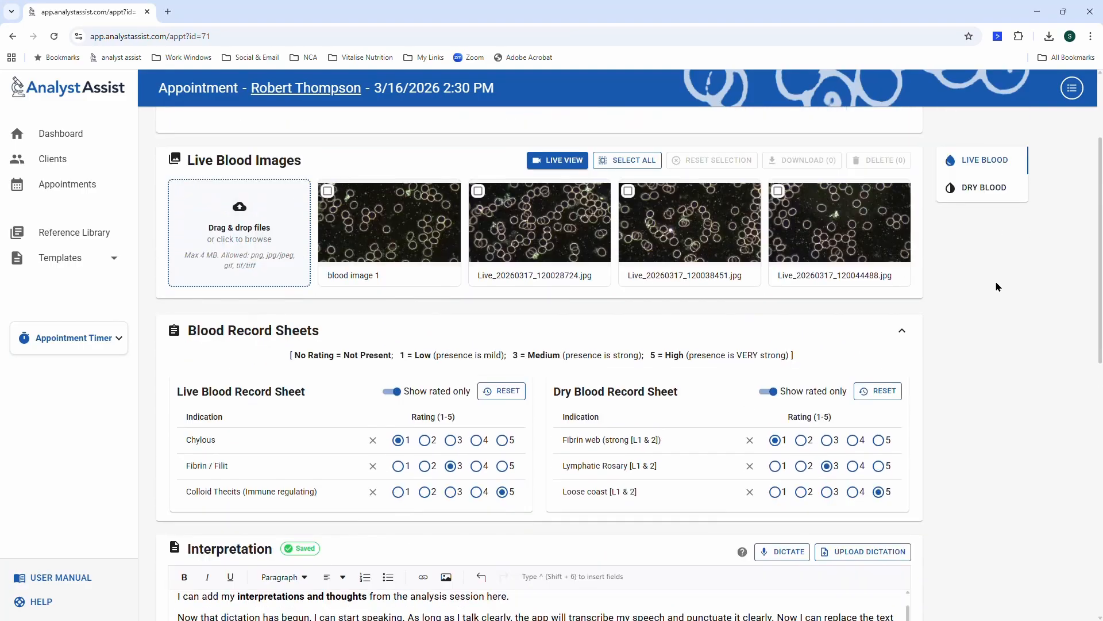
left_click(328, 225)
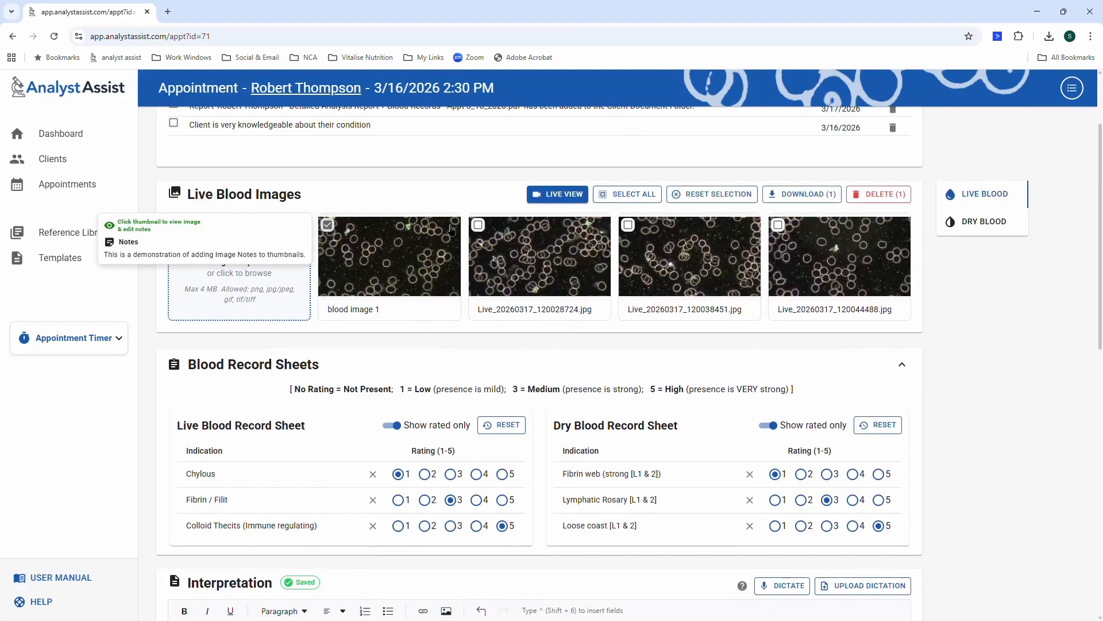
left_click(478, 225)
left_click(628, 225)
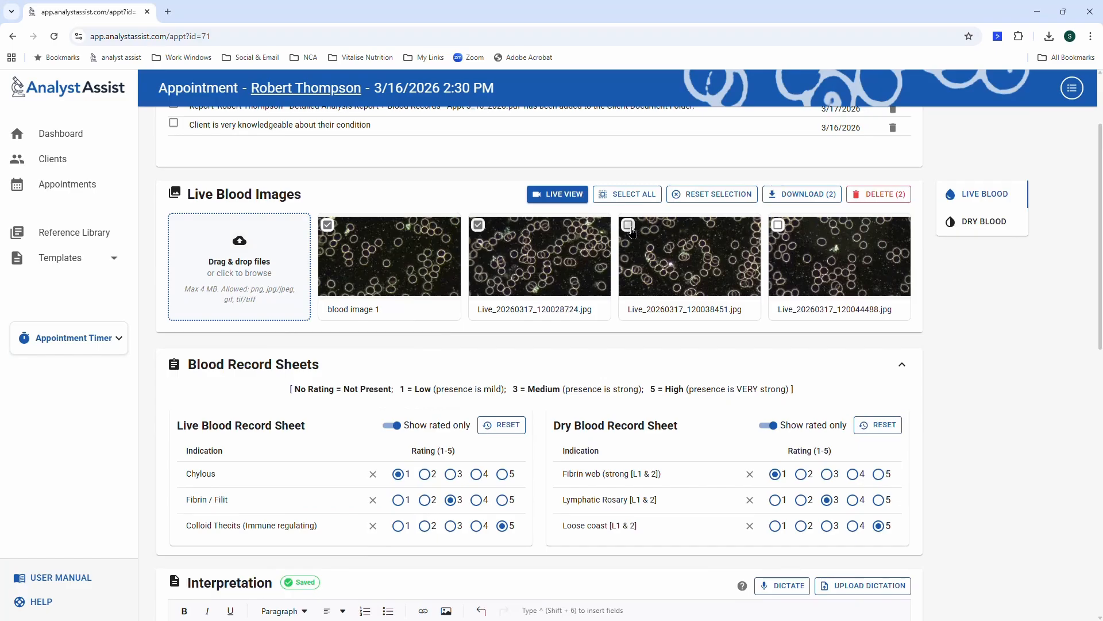
- Select dry blood images IMG_0403, IMG_0405 and IMG_0406 for the report
left_click(980, 223)
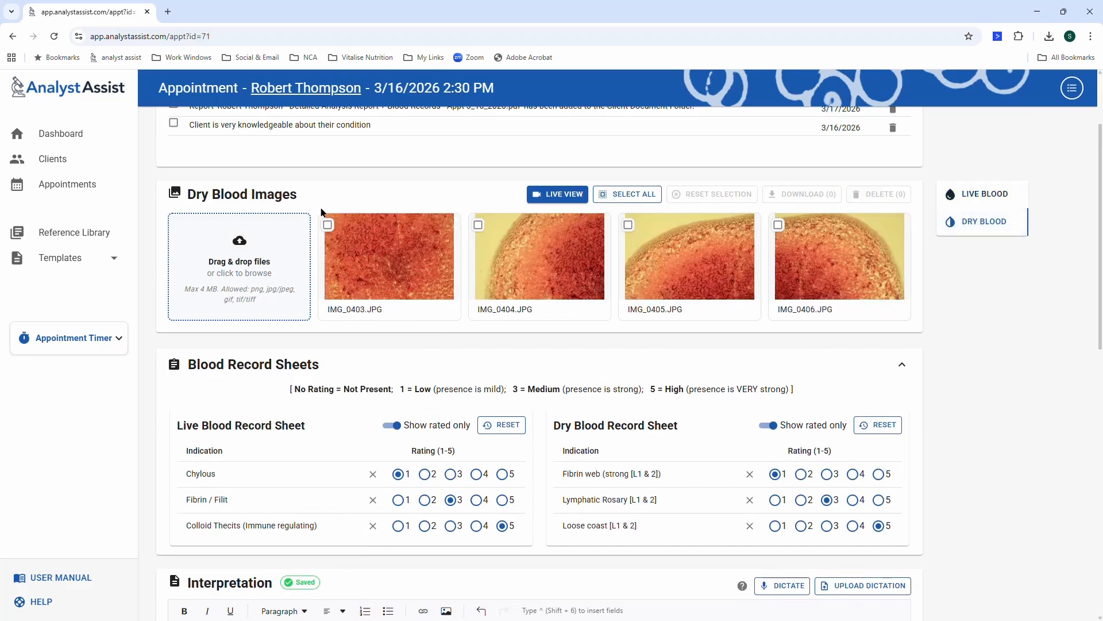
left_click(327, 225)
left_click(628, 225)
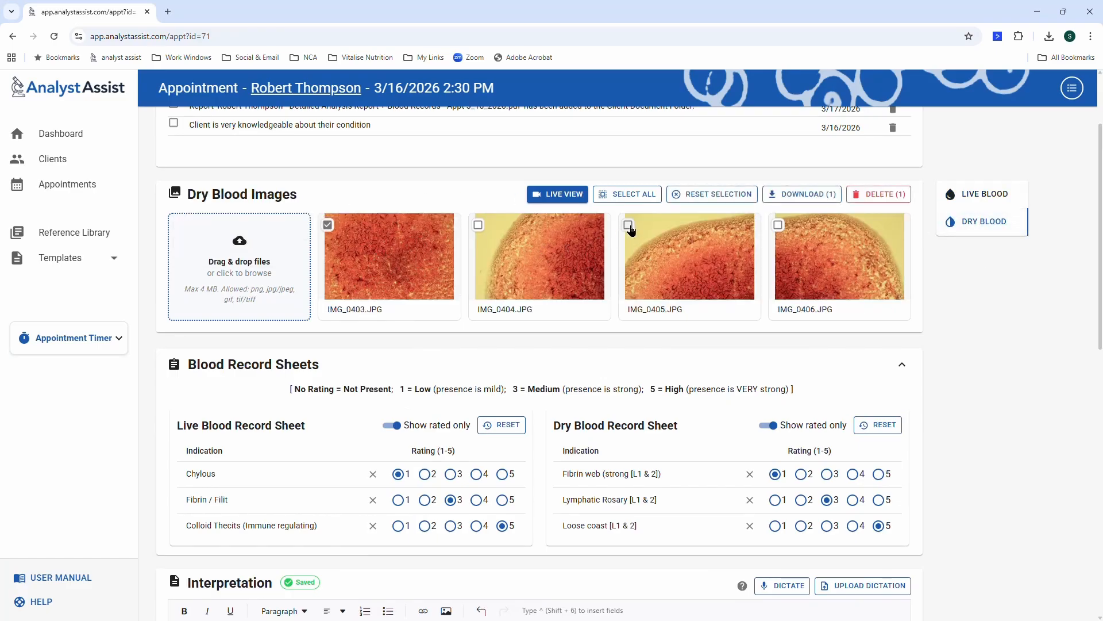
left_click(780, 225)
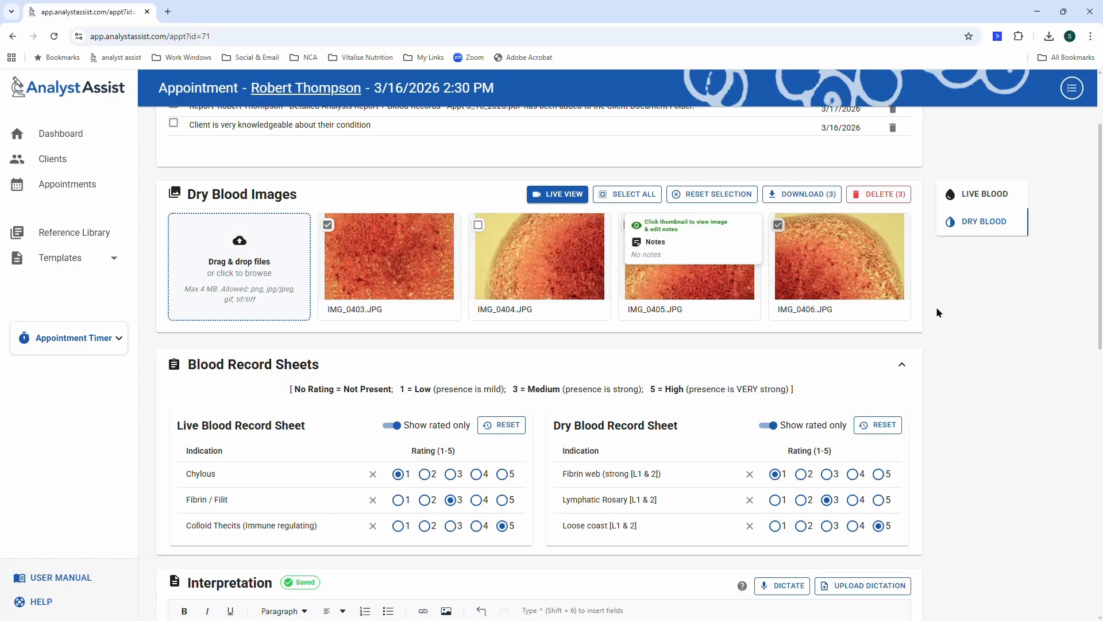
scroll(986, 336, "down", 2)
scroll(980, 343, "down", 9)
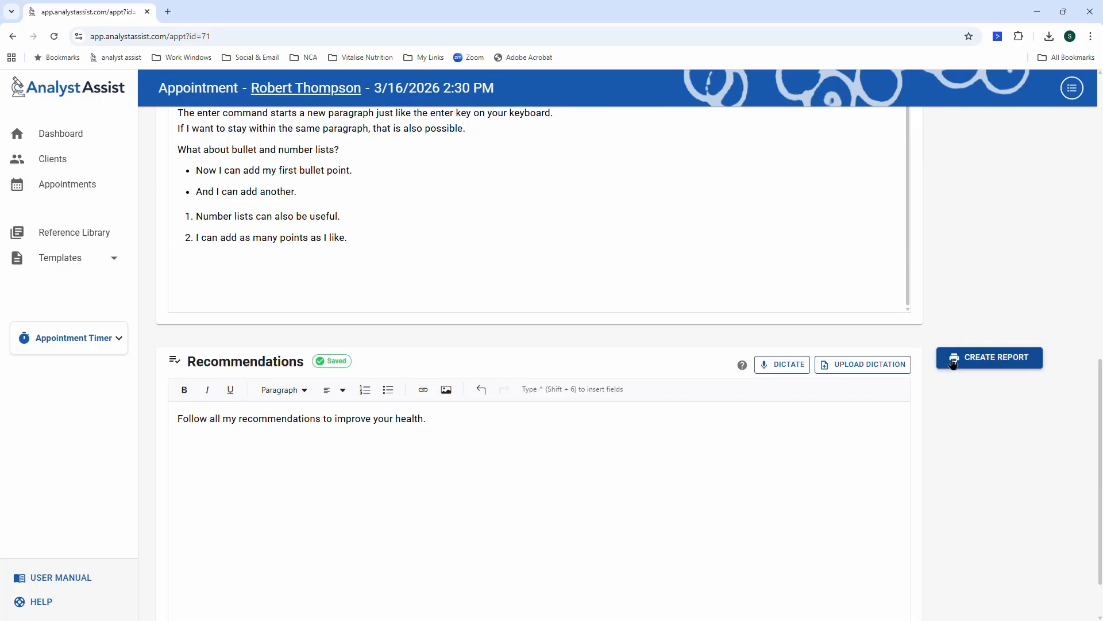
- Start a report using the Detailed Analysis Report + Blood Records template
left_click(1000, 361)
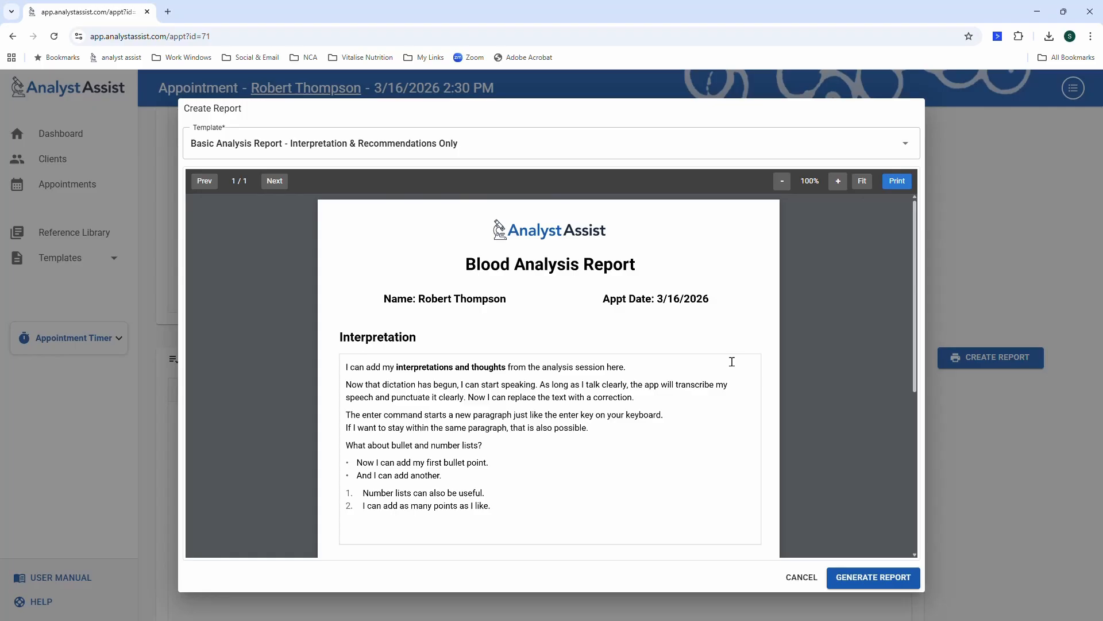
left_click(492, 143)
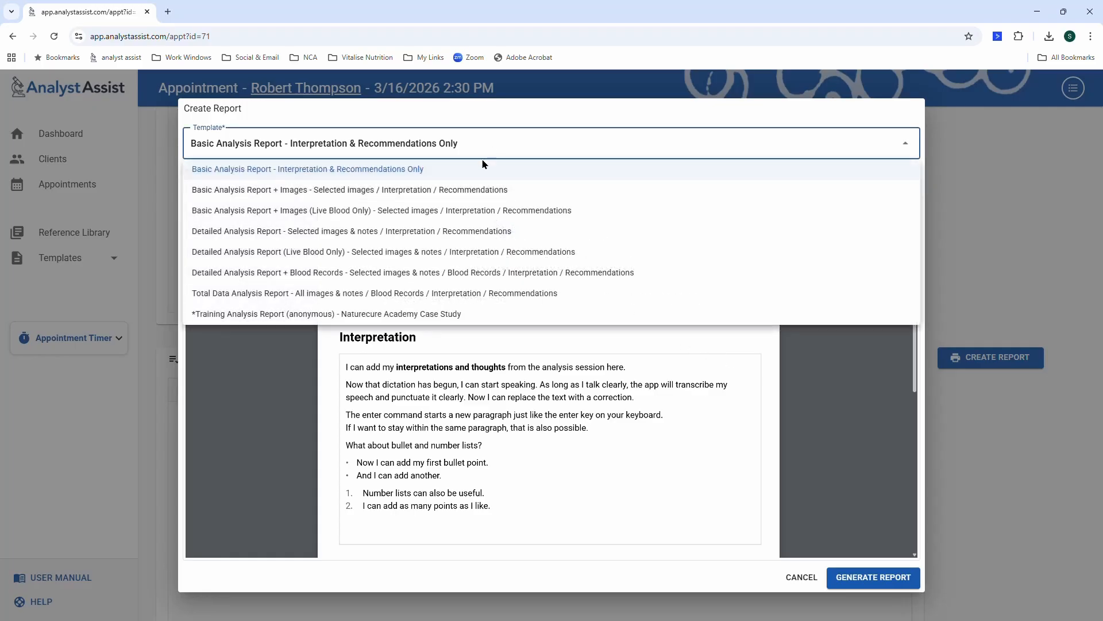
left_click(434, 272)
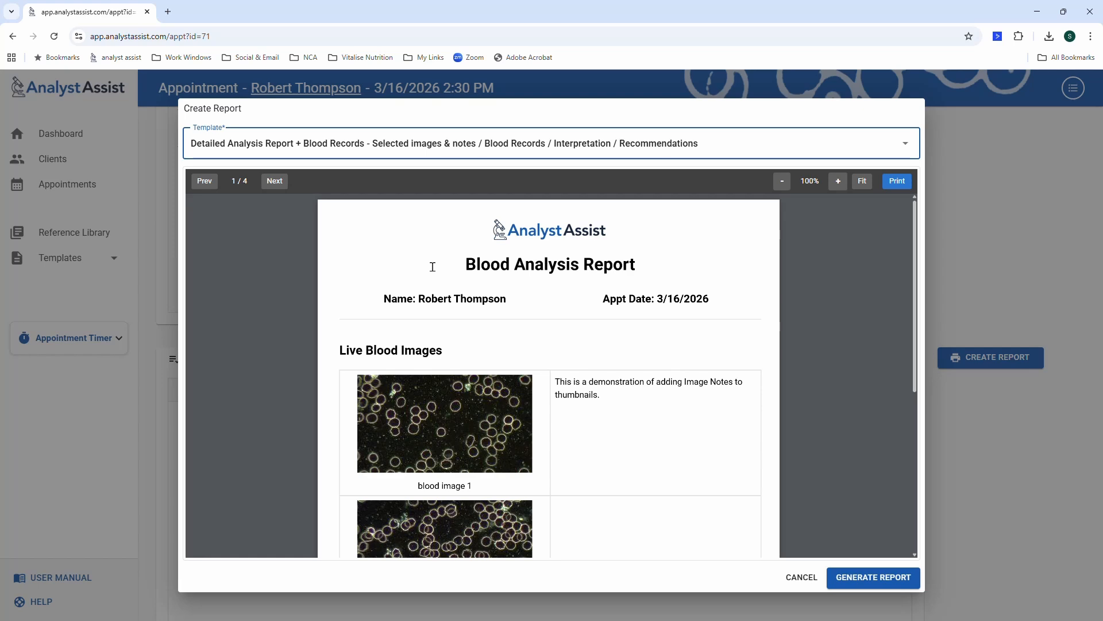
scroll(638, 331, "down", 5)
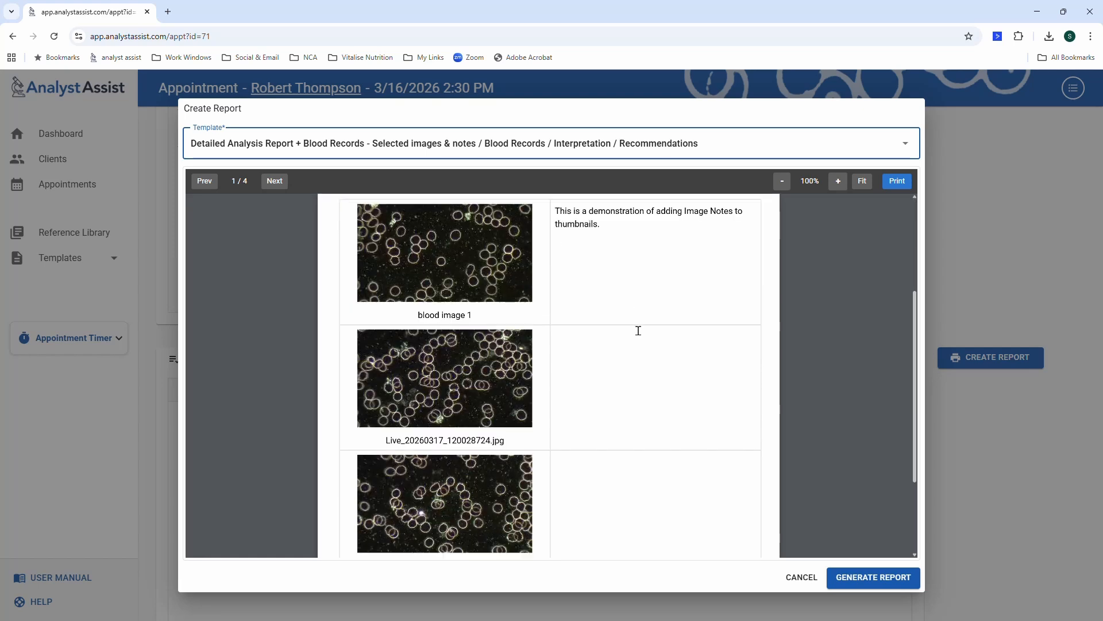
scroll(638, 330, "up", 5)
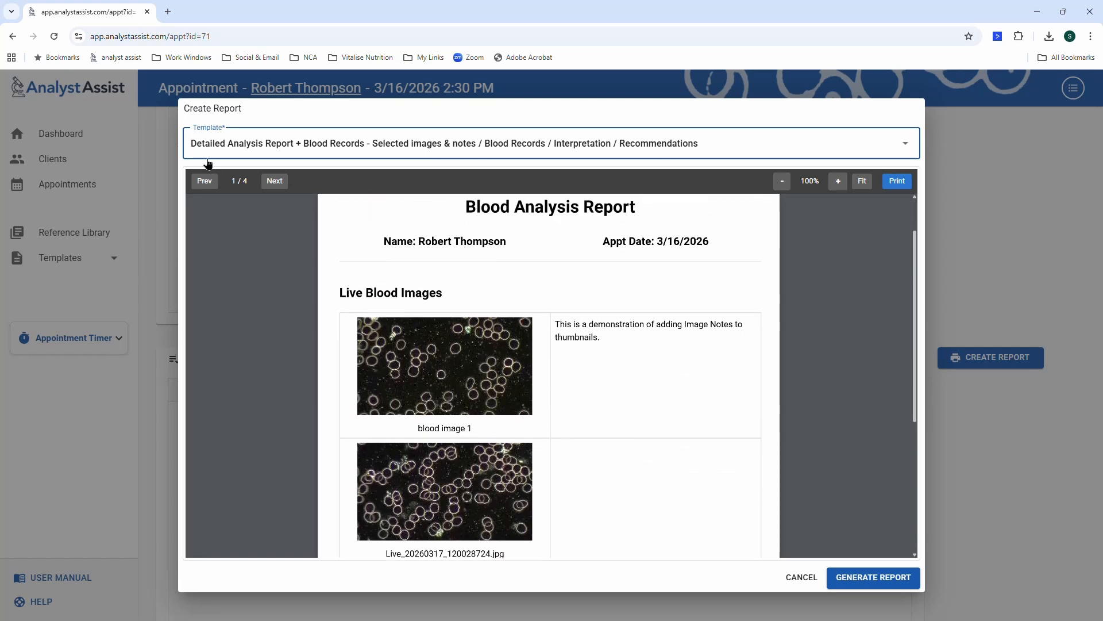
- Review the preview through the interpretation and recommendations page, then generate and save the report
left_click(274, 180)
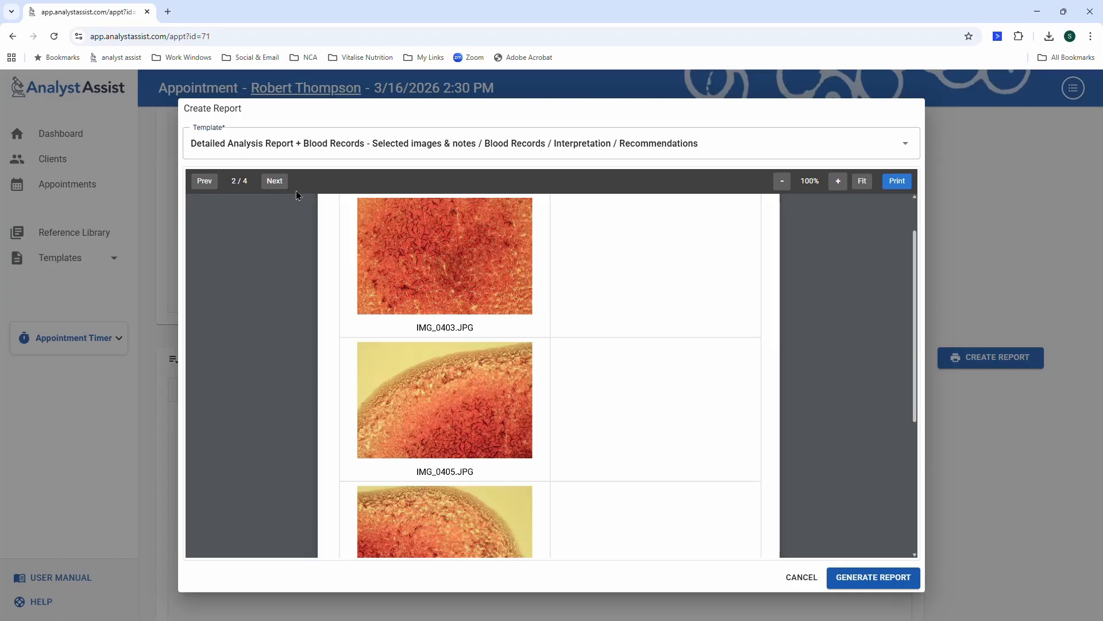
scroll(545, 302, "up", 1)
scroll(545, 301, "down", 5)
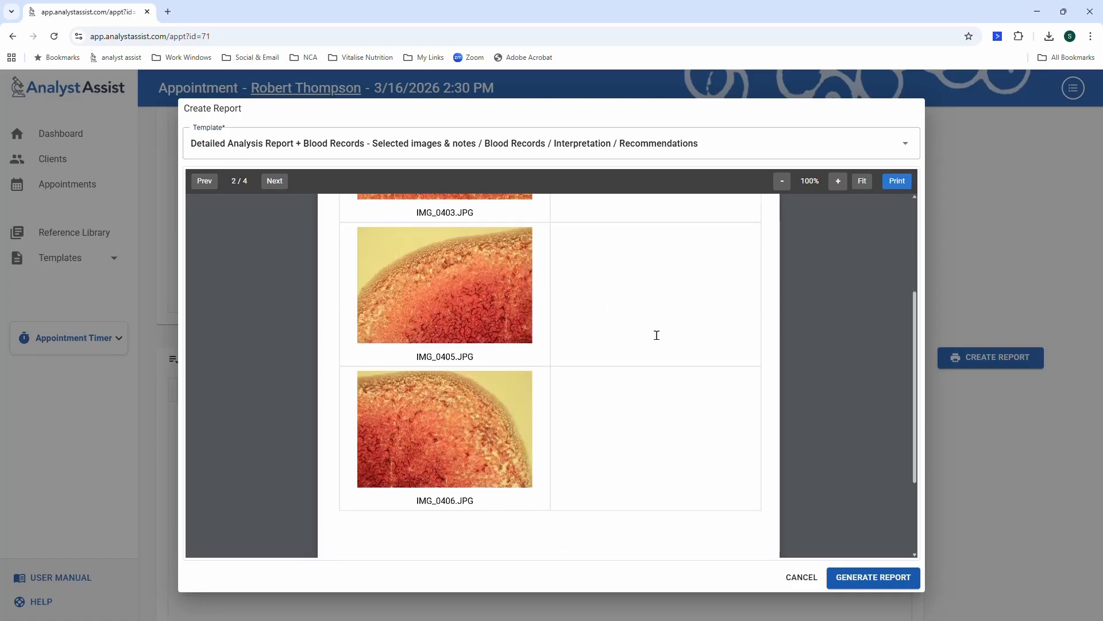
scroll(656, 335, "up", 4)
scroll(656, 335, "up", 2)
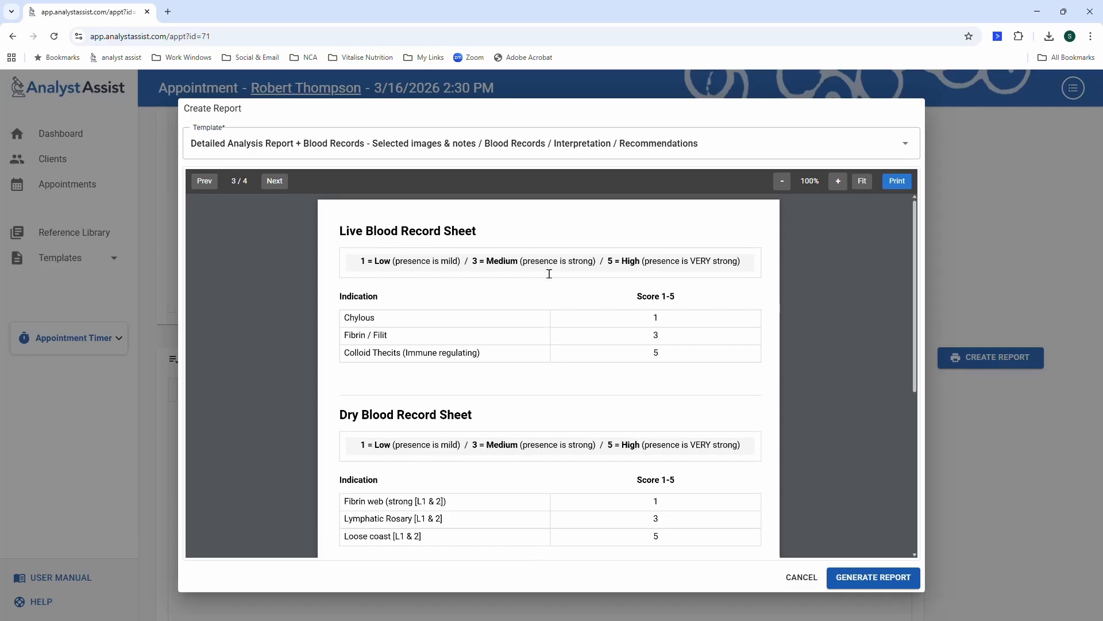
scroll(548, 273, "down", 4)
scroll(549, 273, "up", 4)
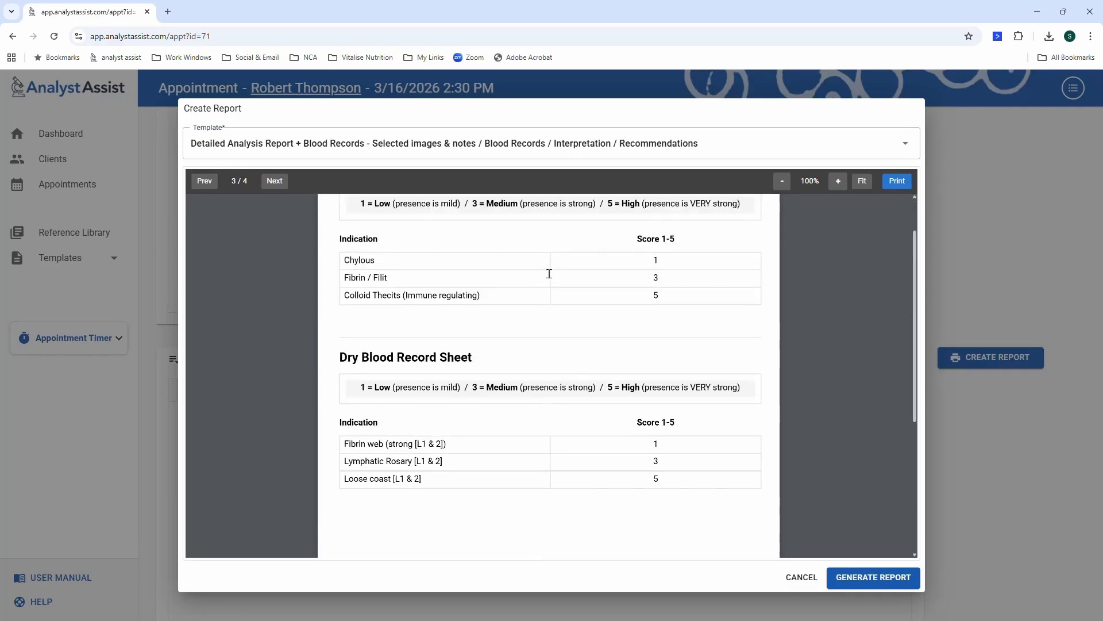
left_click(273, 181)
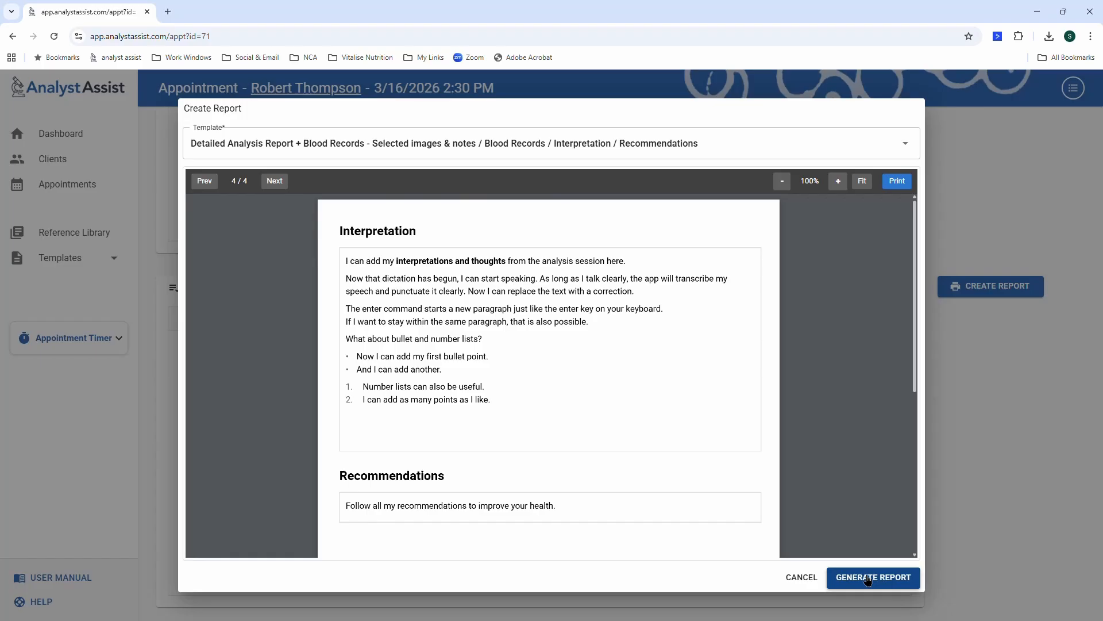
left_click(868, 577)
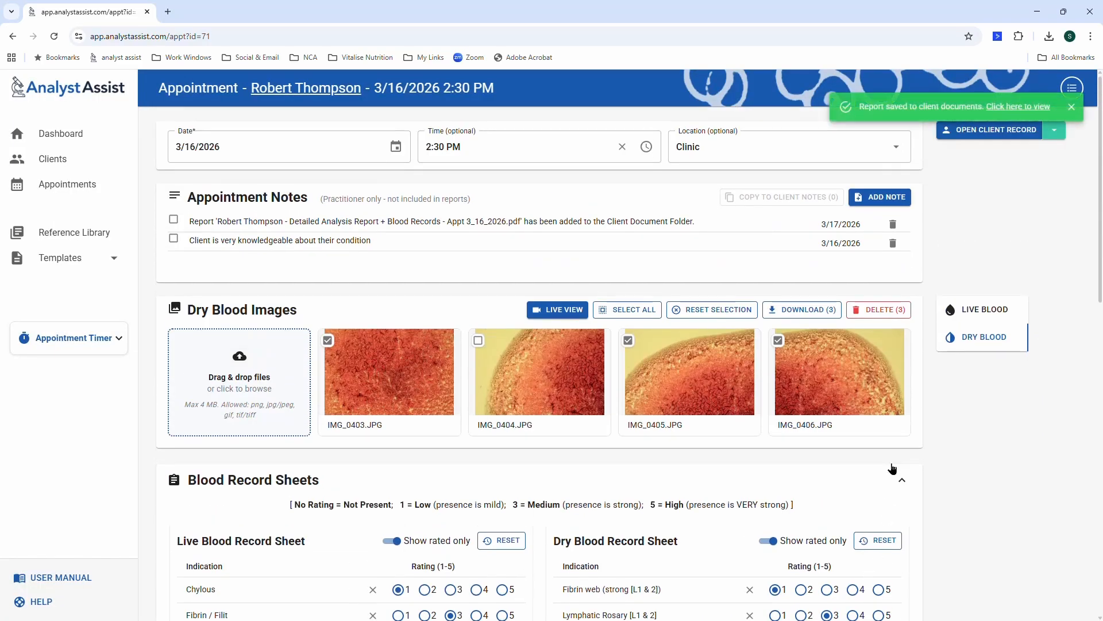
- Open the saved detailed analysis report from the Client Document Folder, close it, and return to the record's top
left_click(1016, 107)
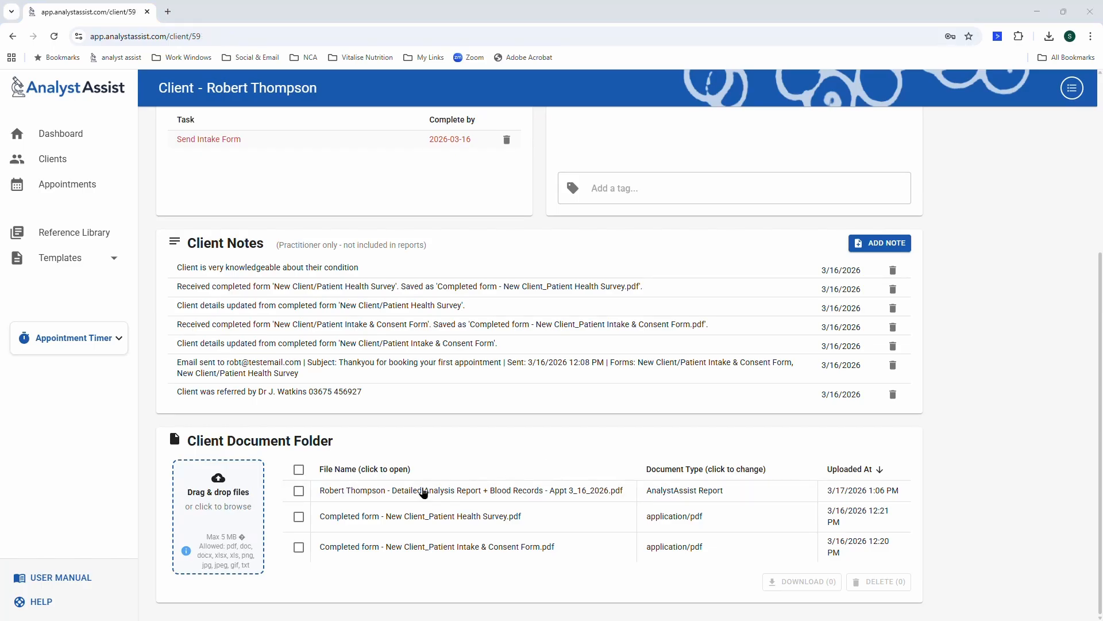
left_click(421, 490)
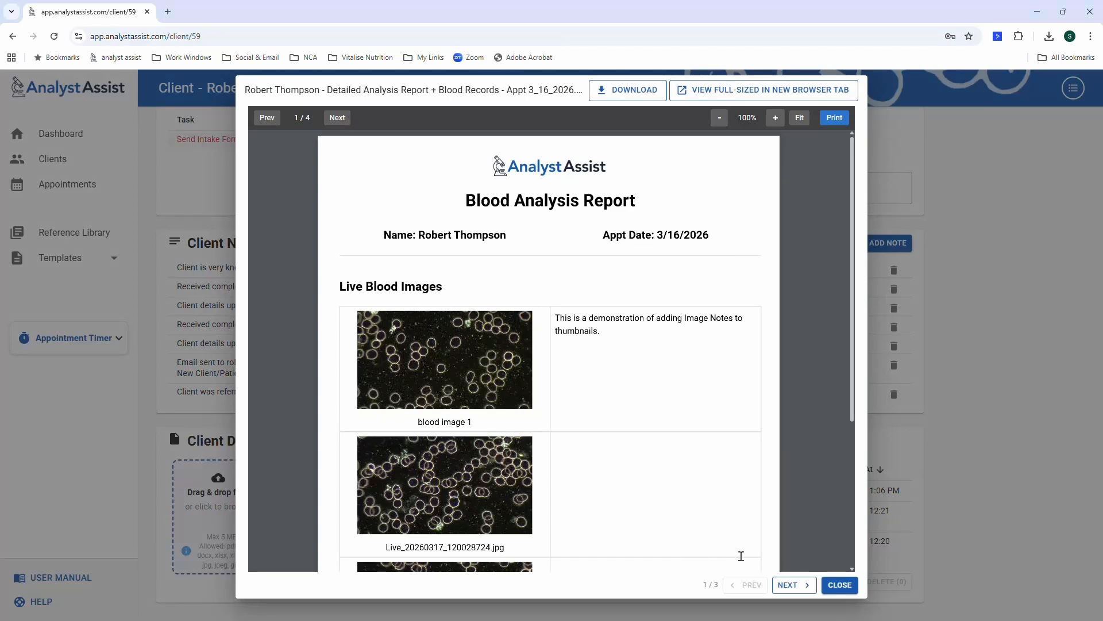
left_click(826, 585)
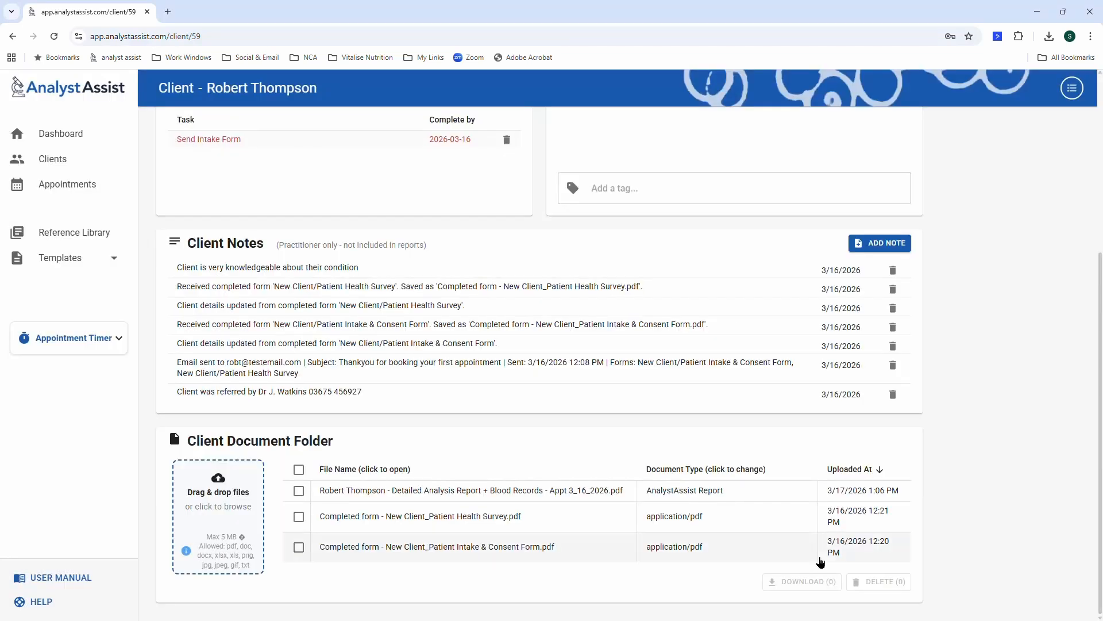
scroll(992, 486, "up", 5)
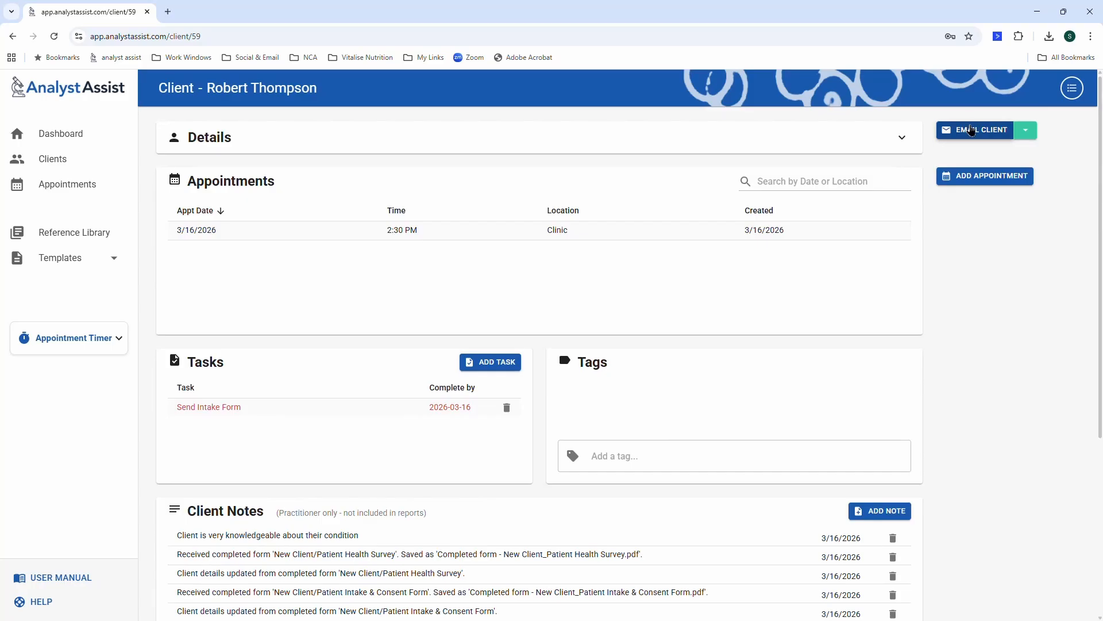
- Draft a client email from the Post-appointment Report template, adding the sender's name below Regards
left_click(970, 131)
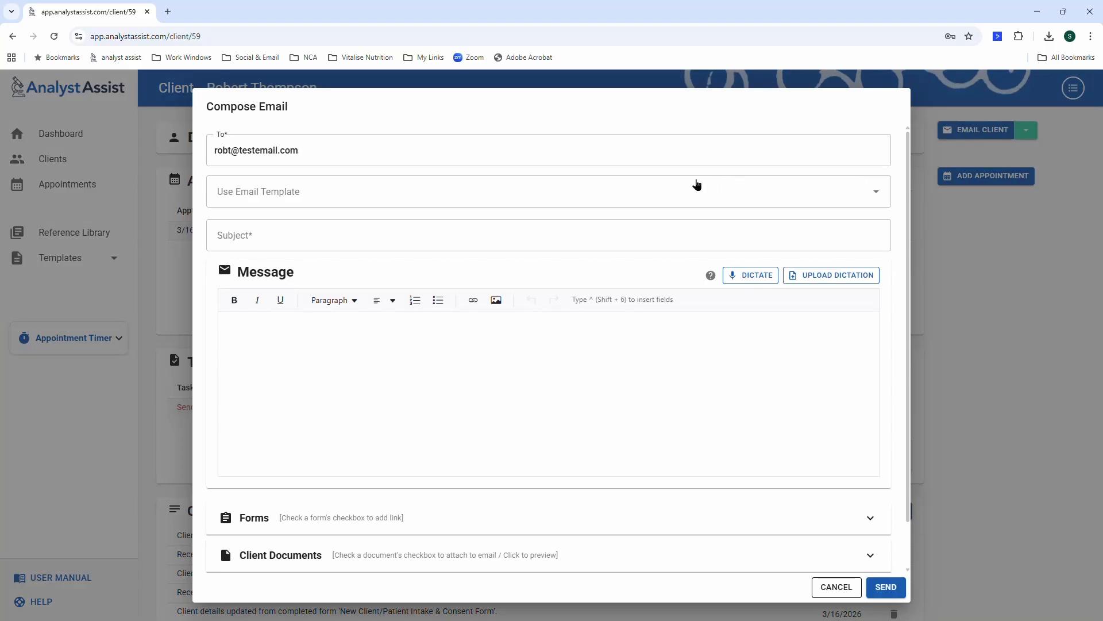
left_click(623, 194)
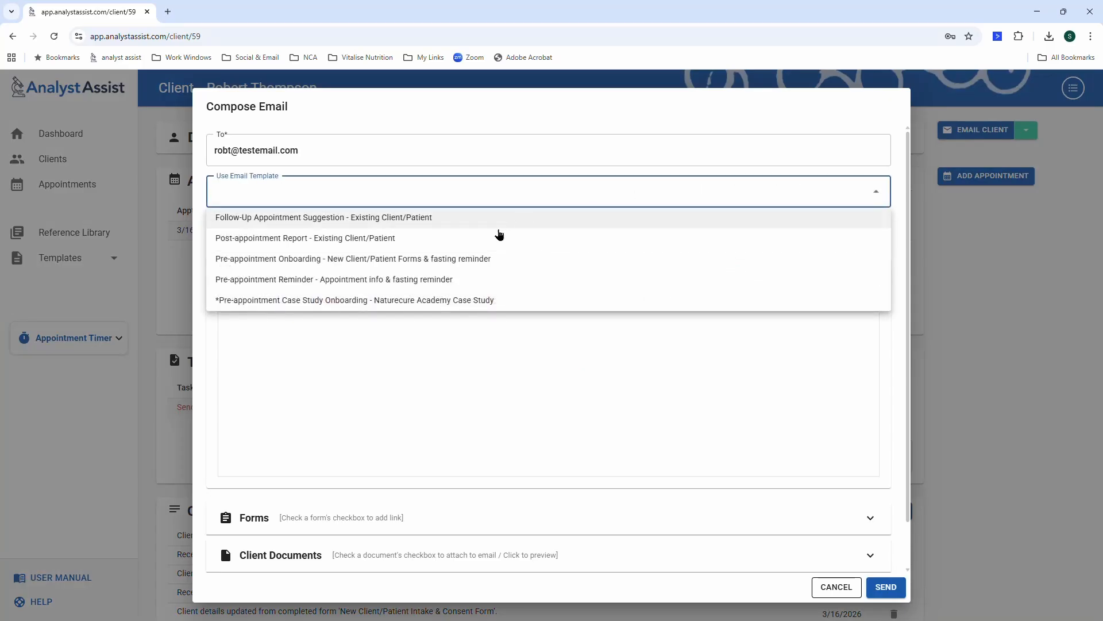
left_click(463, 240)
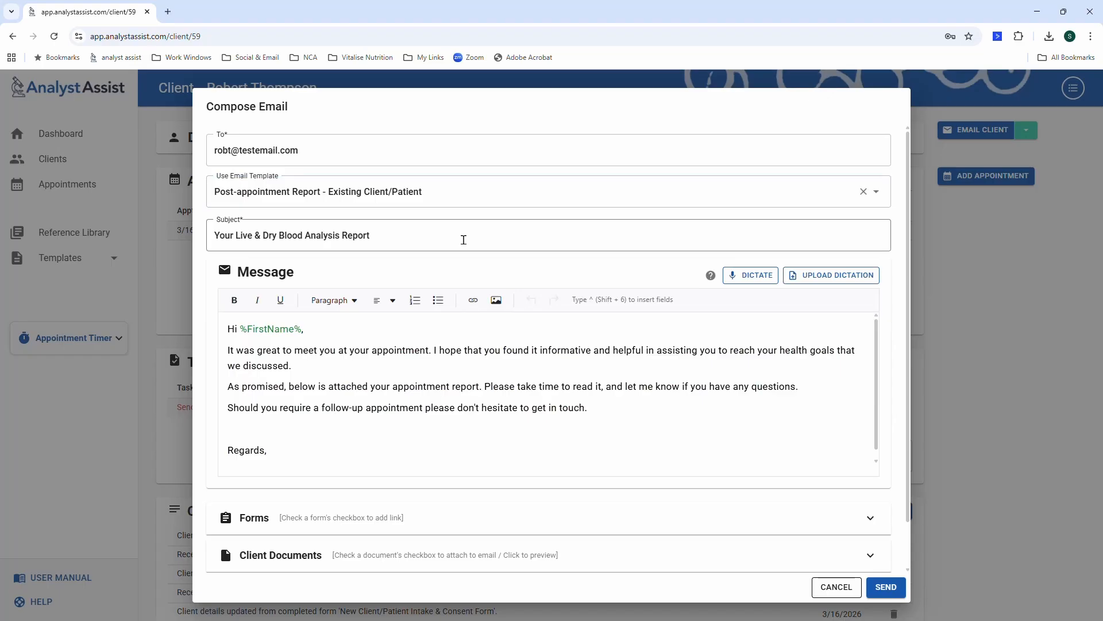
scroll(290, 405, "down", 2)
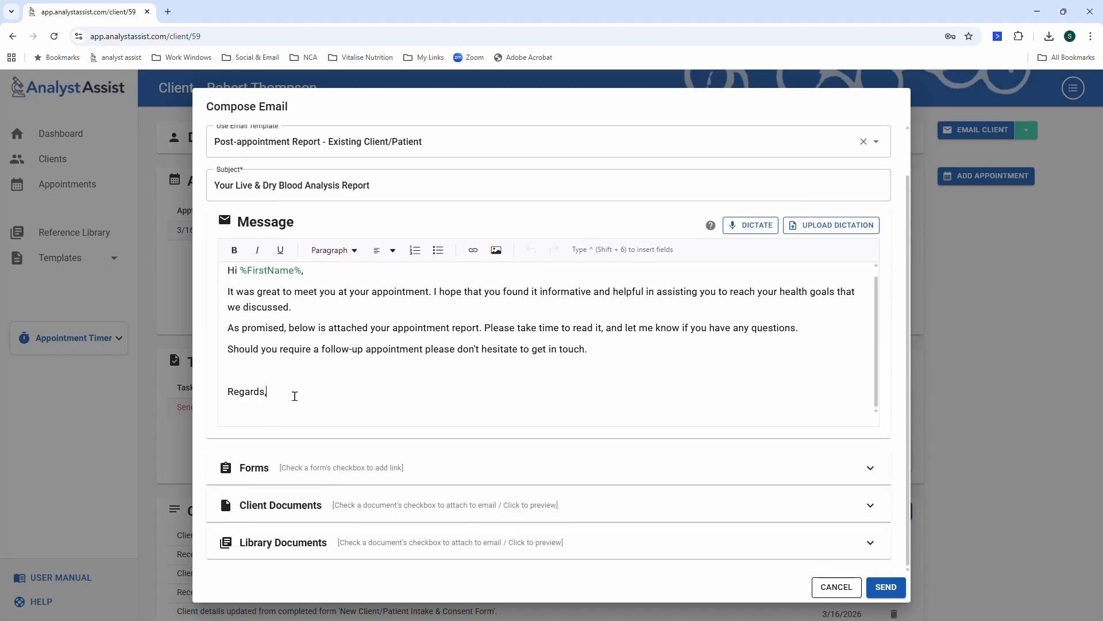
key("Return")
type("Paul")
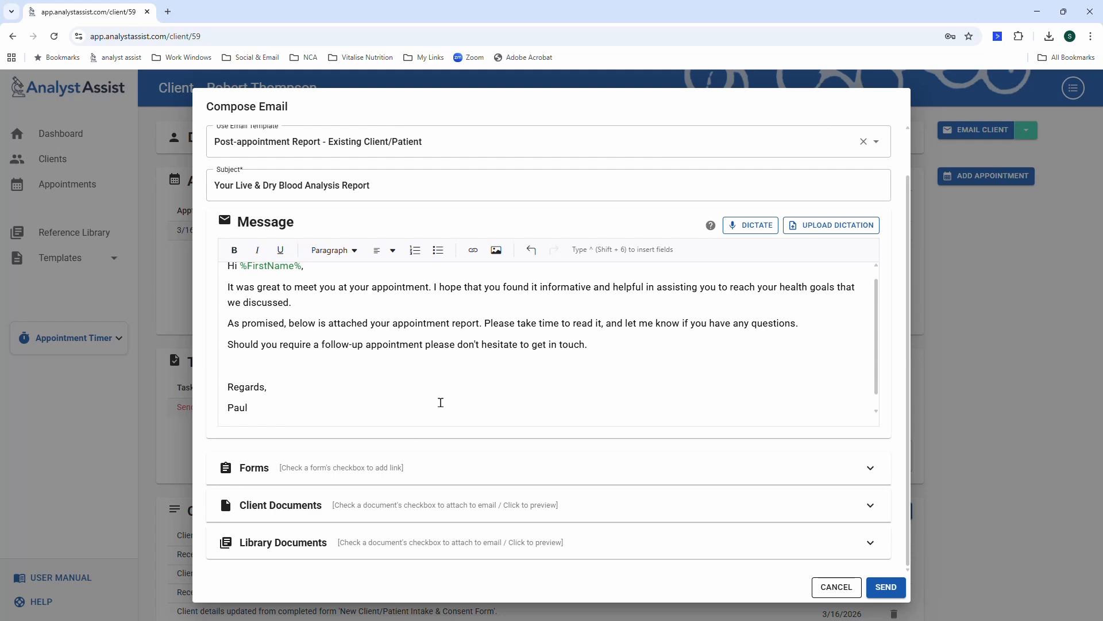
- Attach the detailed analysis report and the library's Gluten-Free Diet PDF to the email
scroll(446, 413, "down", 1)
left_click(486, 506)
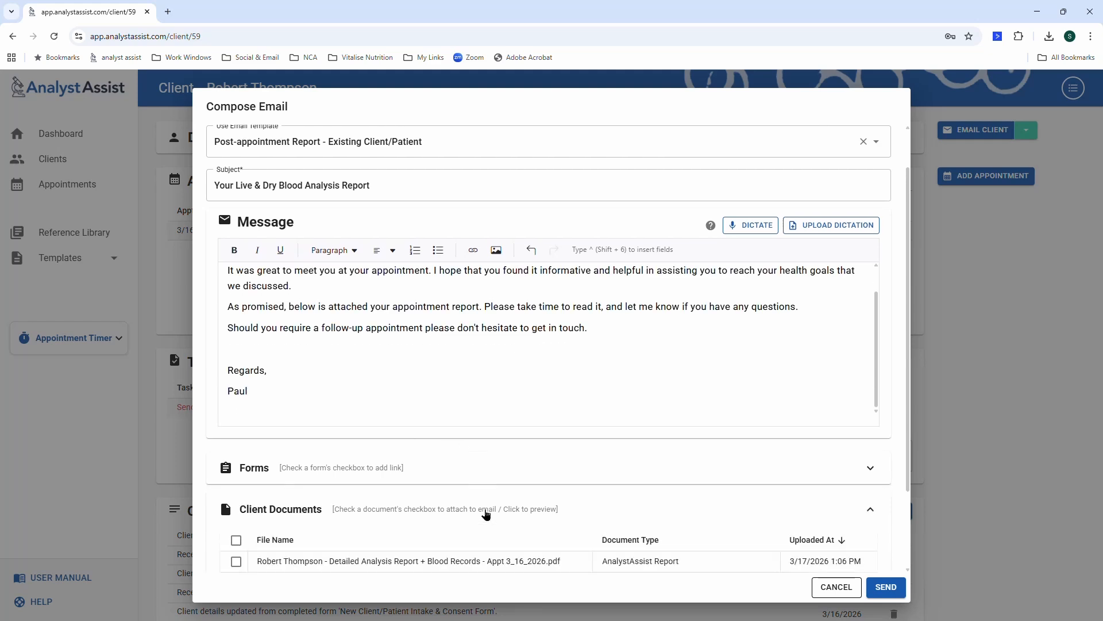
scroll(486, 514, "down", 2)
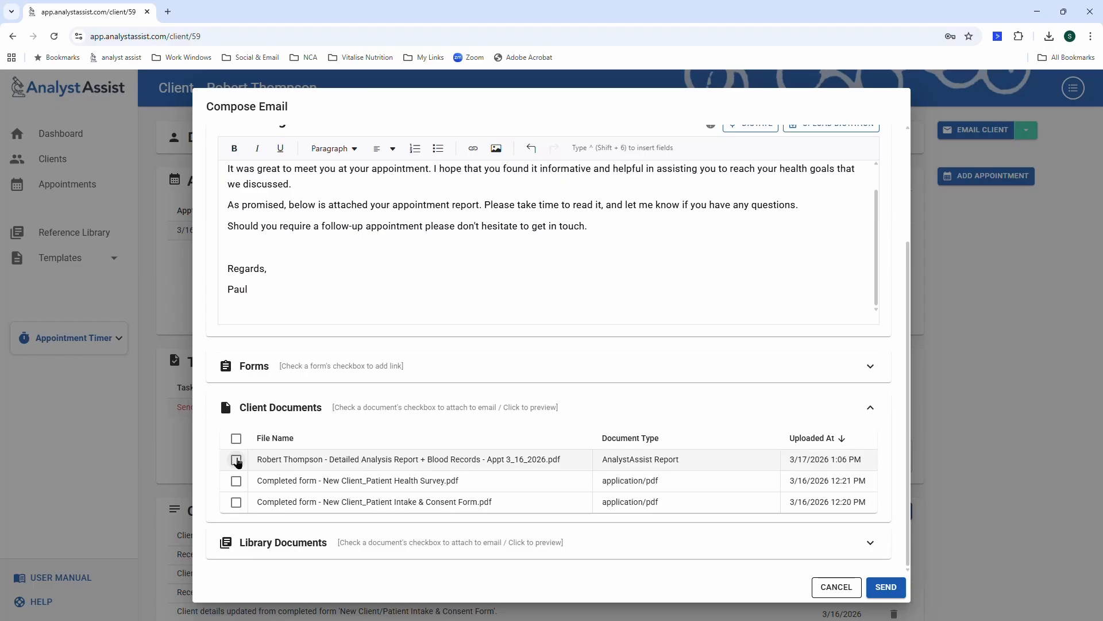
left_click(236, 460)
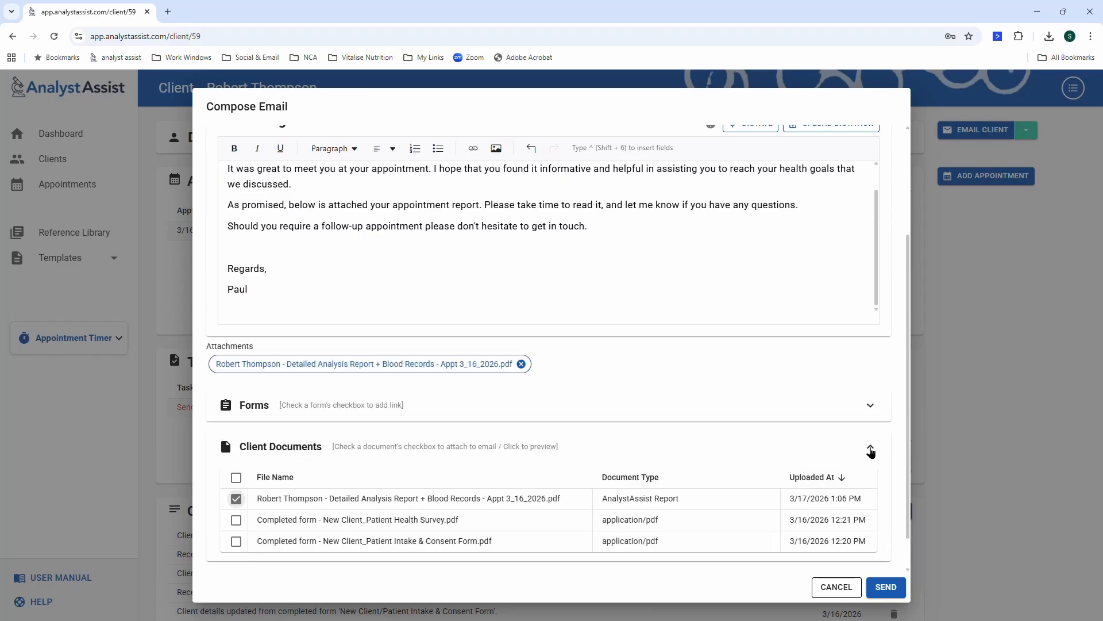
left_click(870, 451)
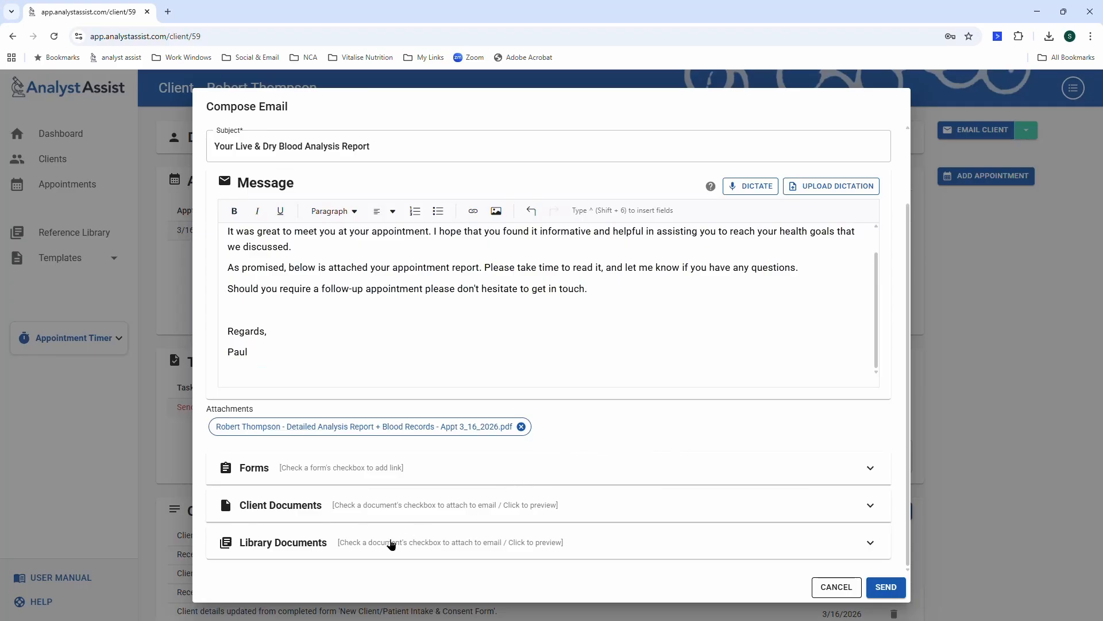
left_click(391, 544)
scroll(492, 515, "down", 2)
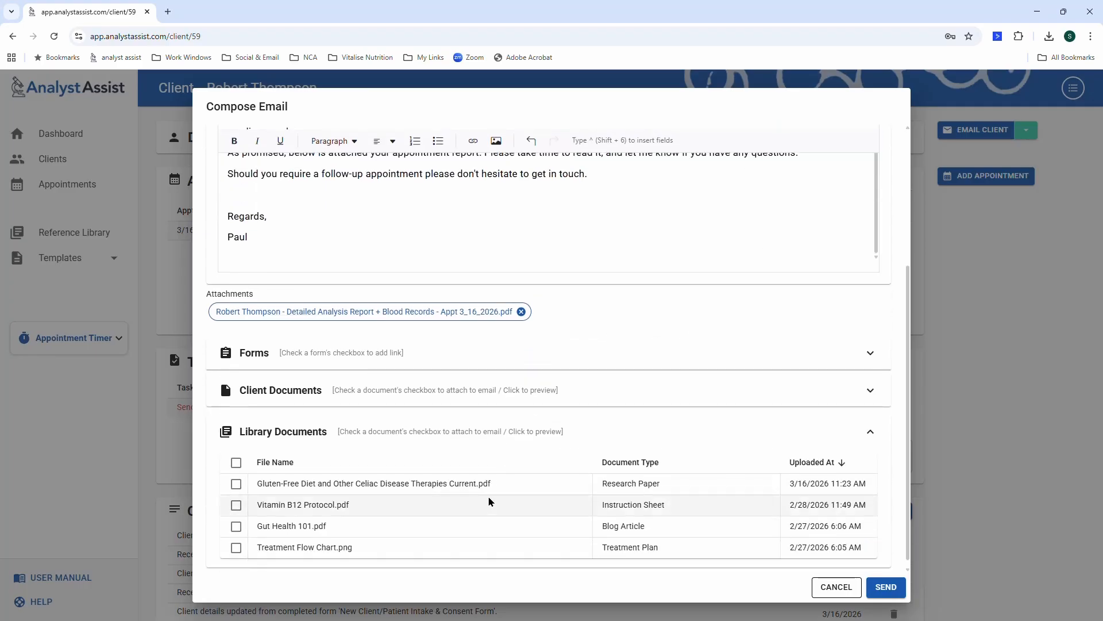
left_click(236, 486)
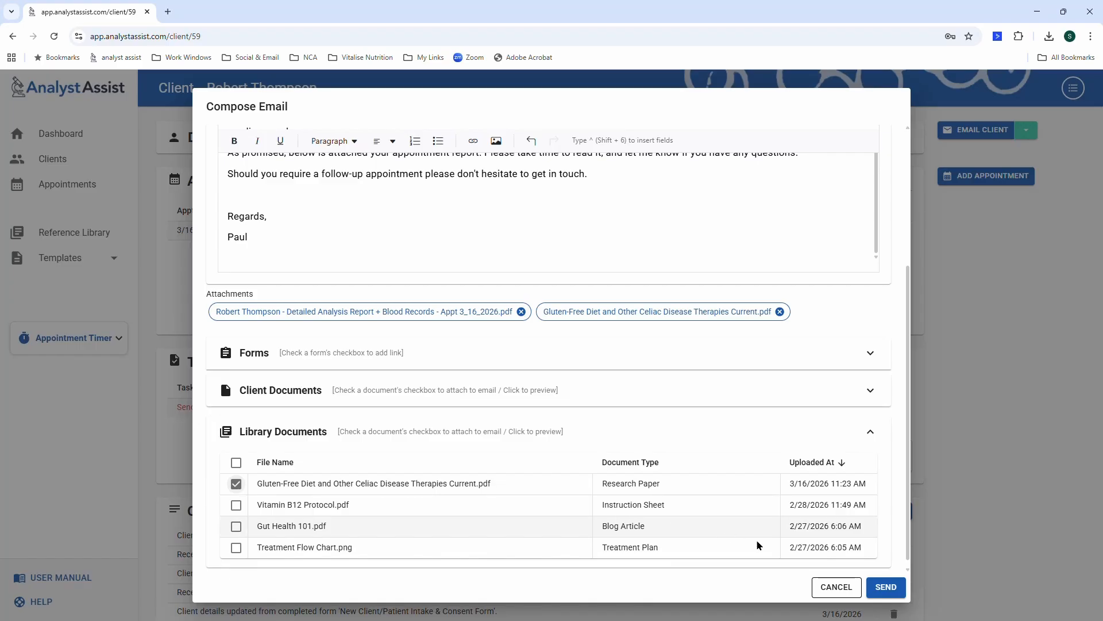
- Send the email to the client and return to the dashboard
left_click(883, 585)
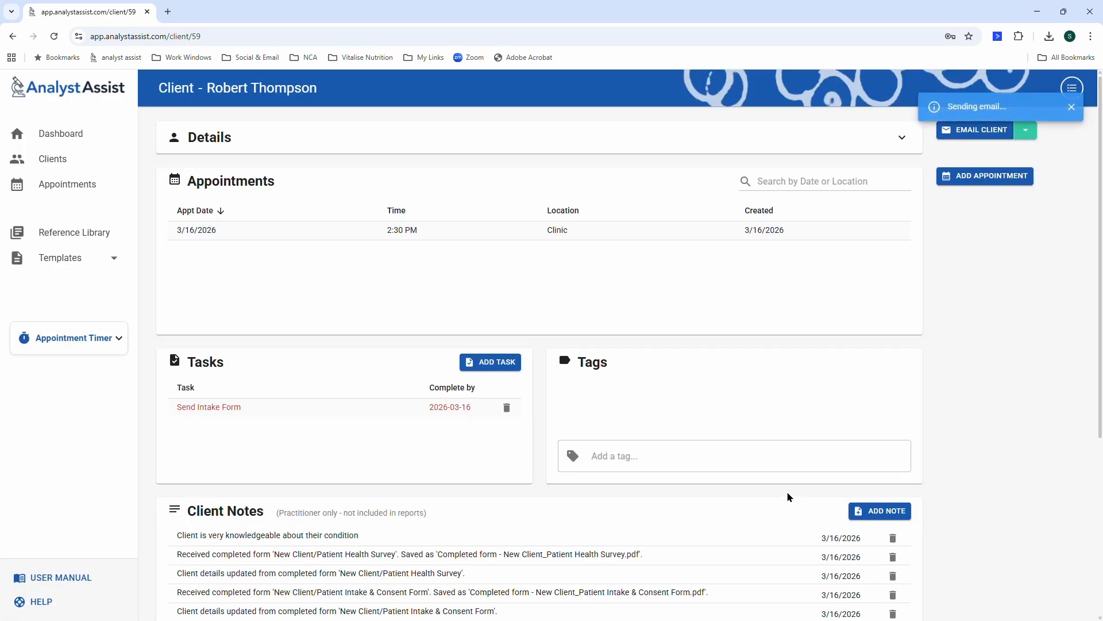
scroll(721, 499, "down", 2)
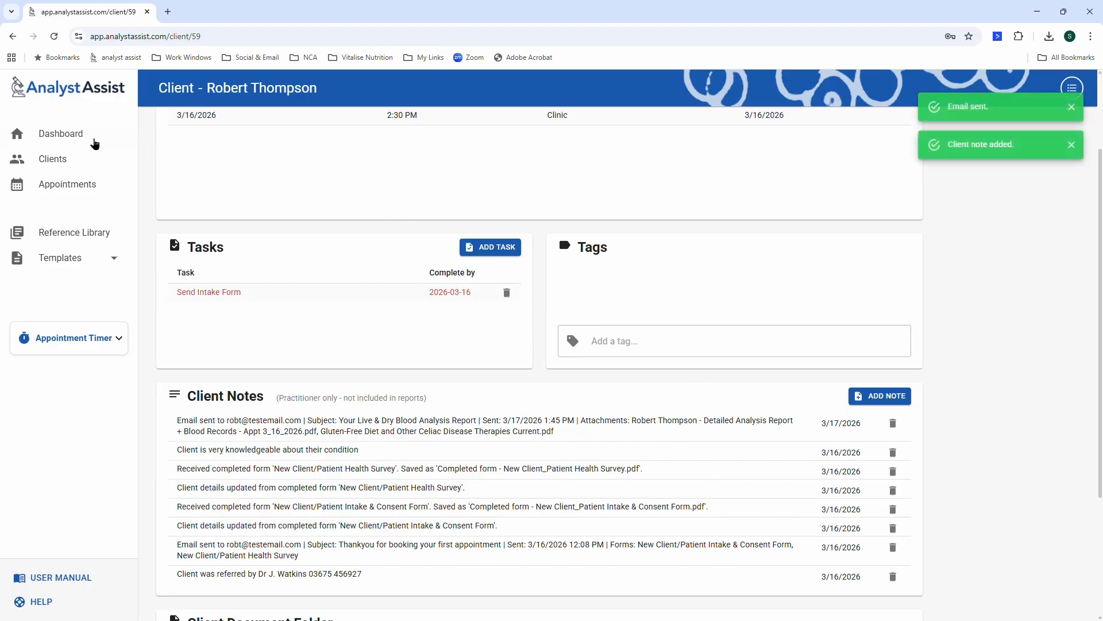
left_click(53, 140)
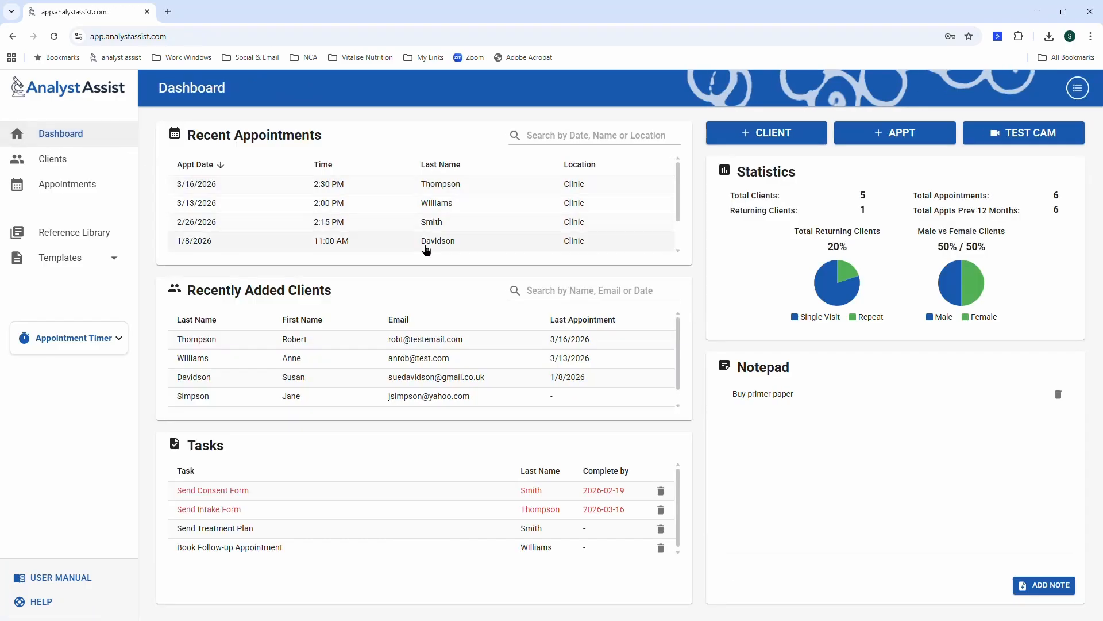